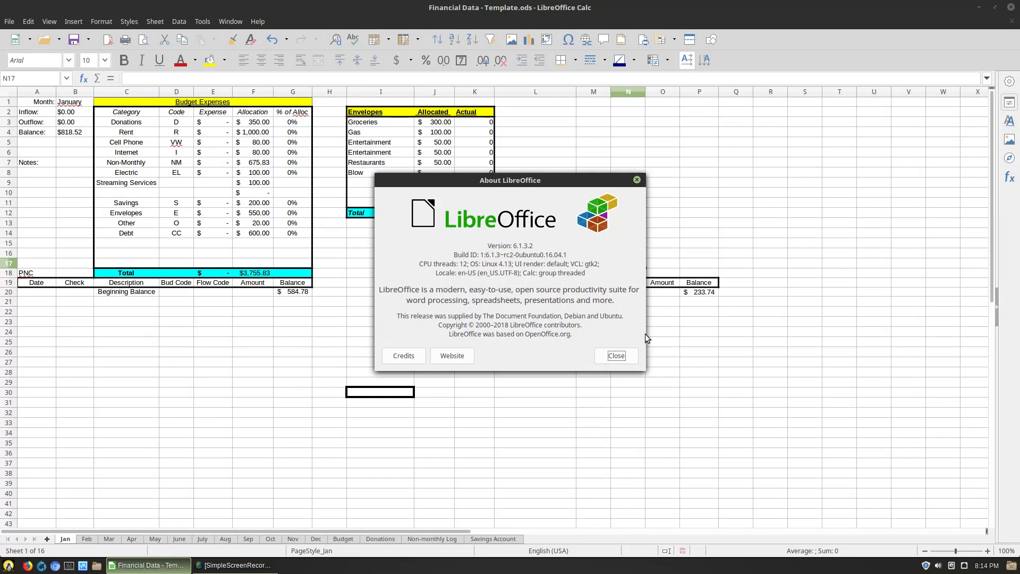
# Close the version information and look through the monthly sheets from December back to January
pyautogui.click(619, 357)
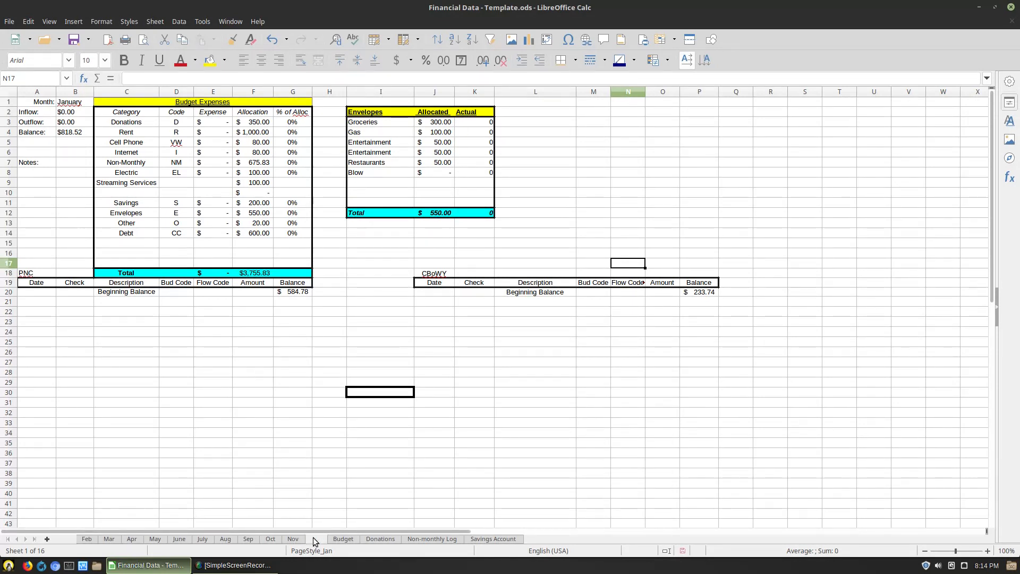
pyautogui.click(316, 539)
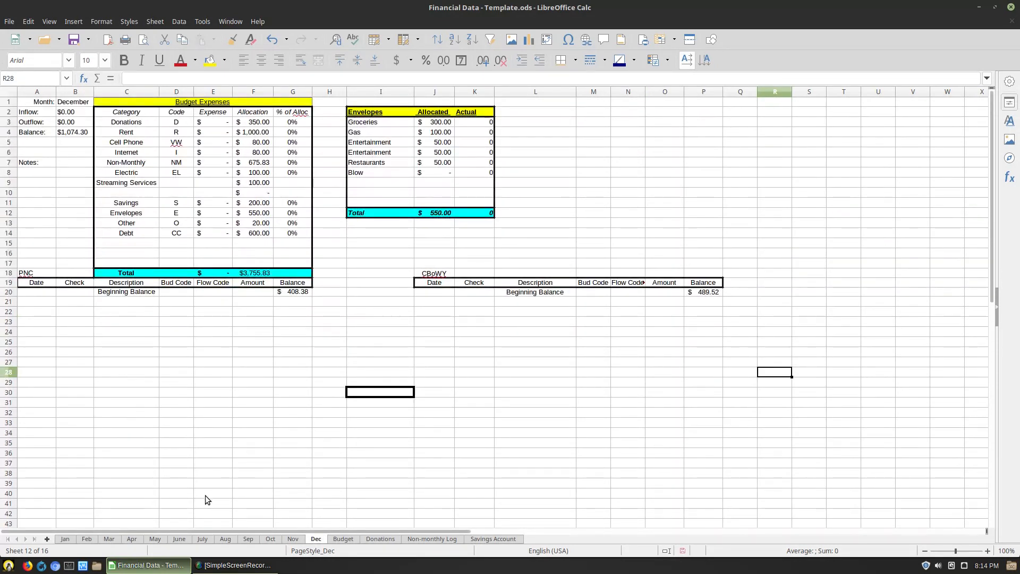
pyautogui.click(285, 539)
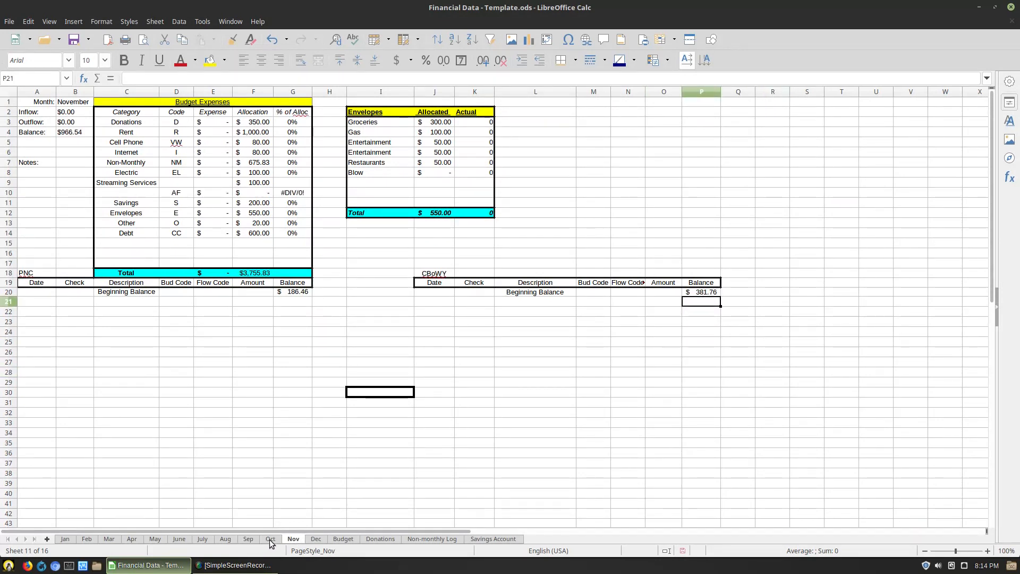
pyautogui.click(270, 540)
pyautogui.click(248, 539)
pyautogui.click(164, 540)
pyautogui.click(111, 539)
pyautogui.click(69, 539)
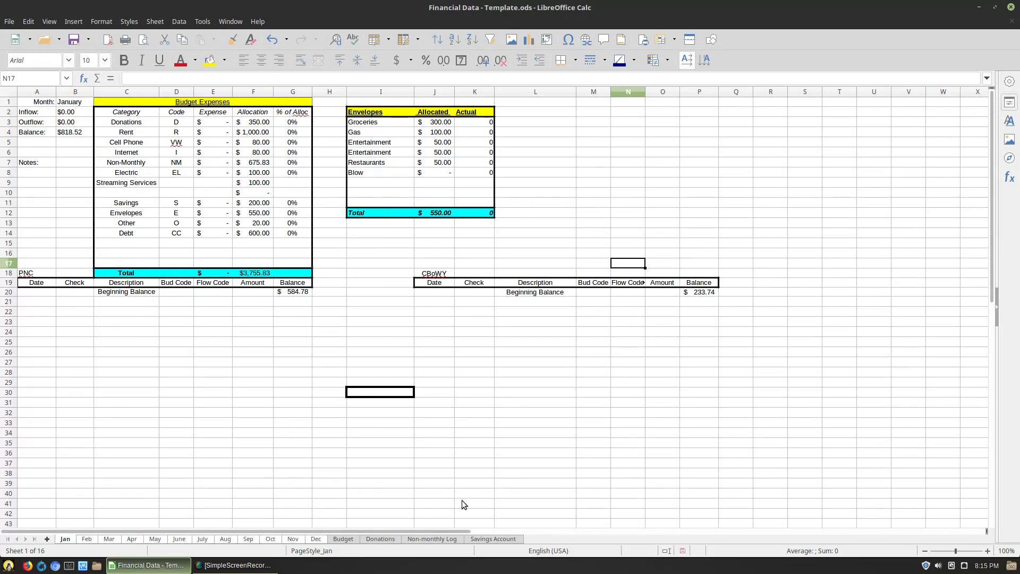
# Clear the PNC and CBoWY bank labels above the two transaction registers on all the monthly sheets
pyautogui.click(47, 275)
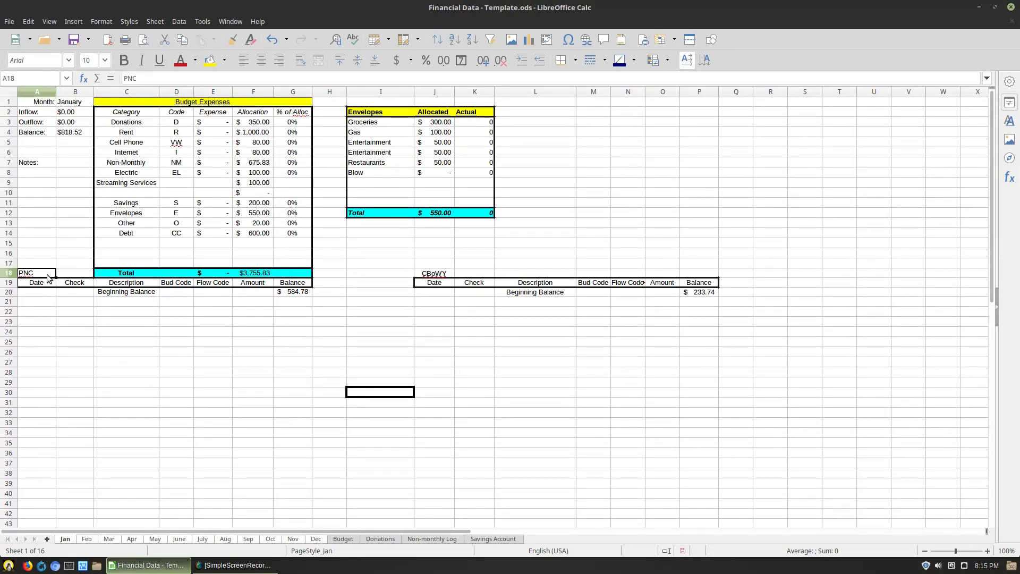
pyautogui.click(423, 274)
pyautogui.press('Delete')
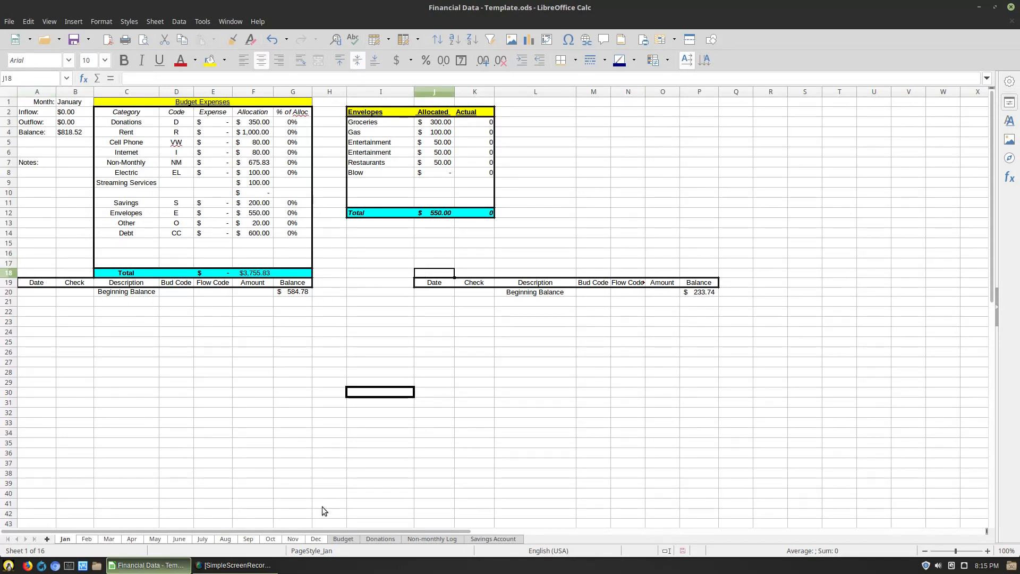
pyautogui.click(338, 540)
pyautogui.click(315, 539)
pyautogui.click(291, 540)
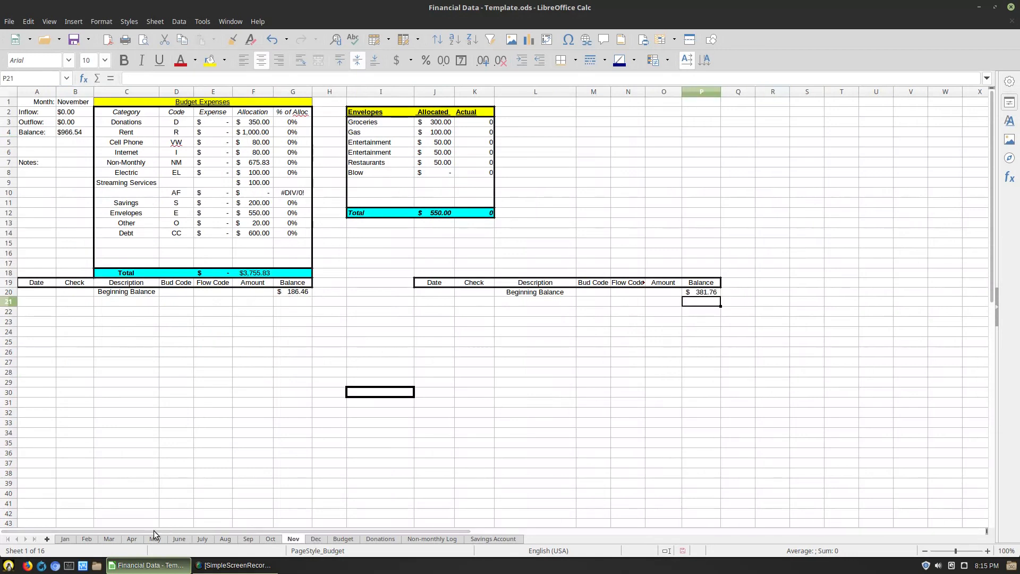
pyautogui.click(66, 539)
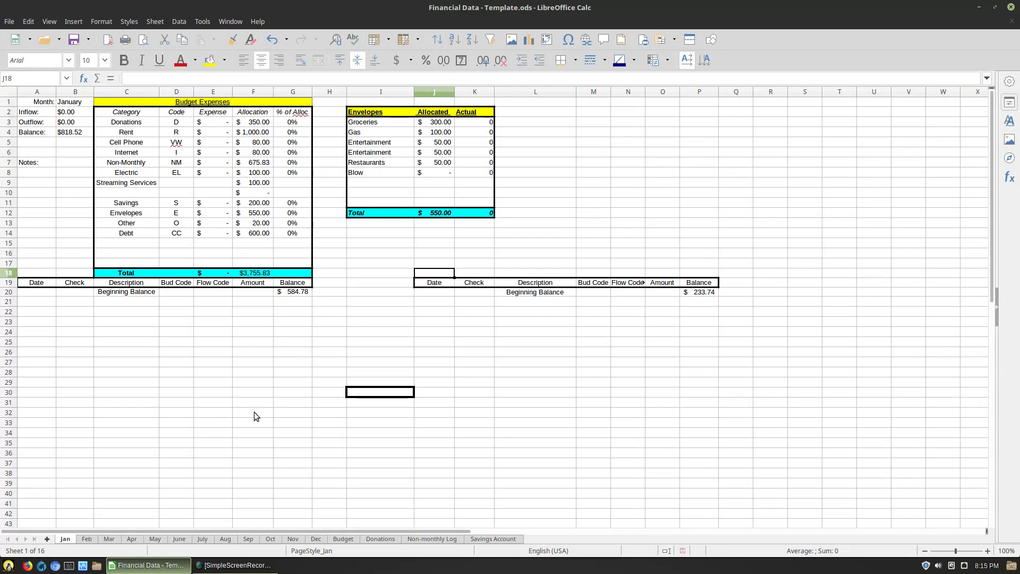
# Examine the budget tables and registers on the February, March, April, December and June sheets, ending on January
pyautogui.click(93, 540)
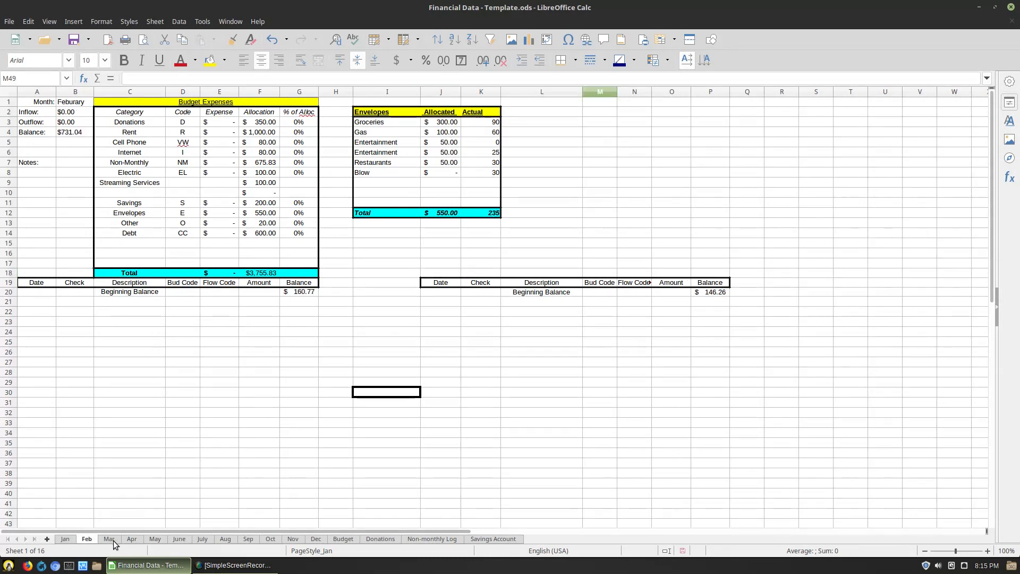
pyautogui.click(112, 541)
pyautogui.click(136, 540)
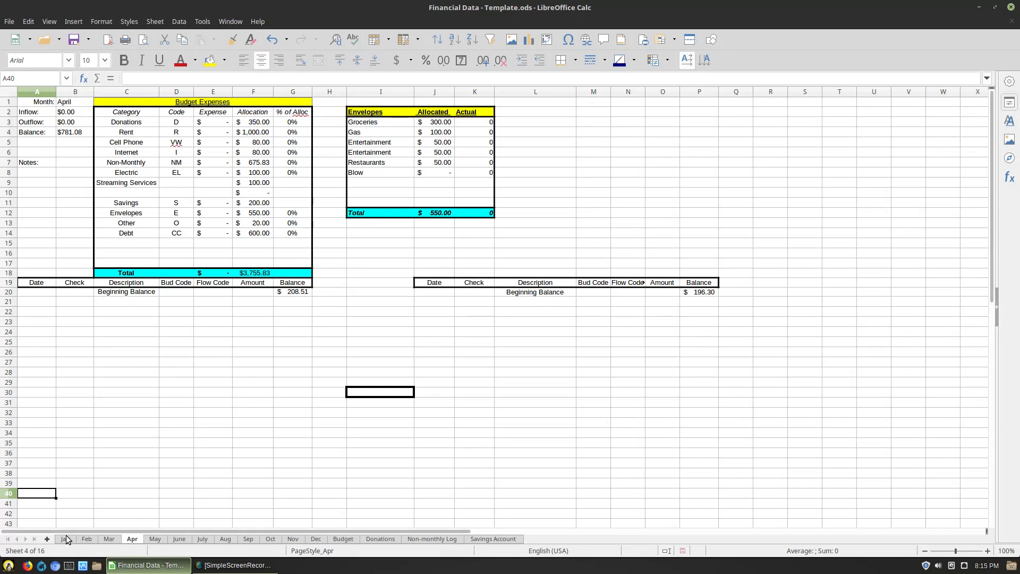
pyautogui.click(319, 540)
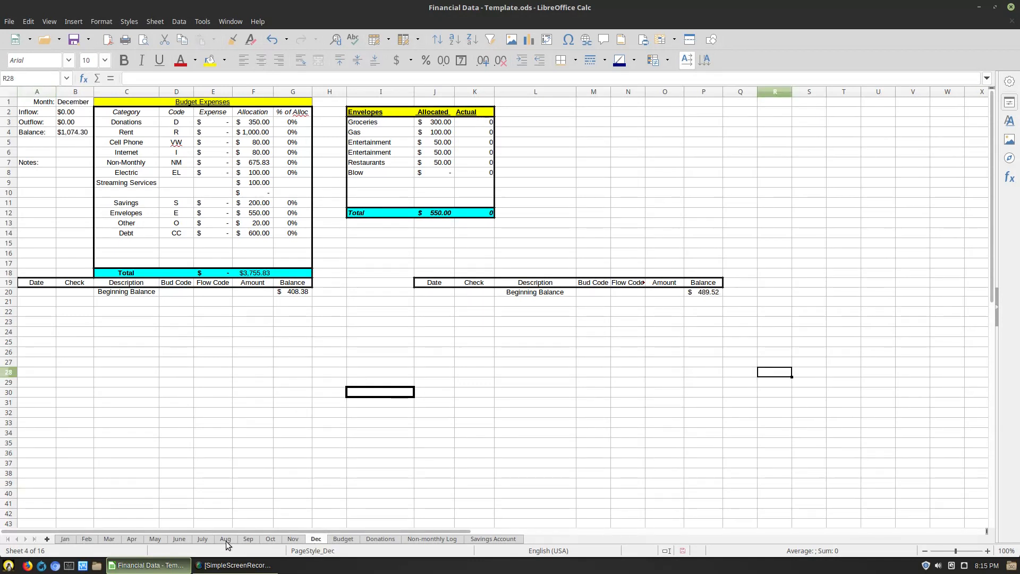
pyautogui.click(170, 541)
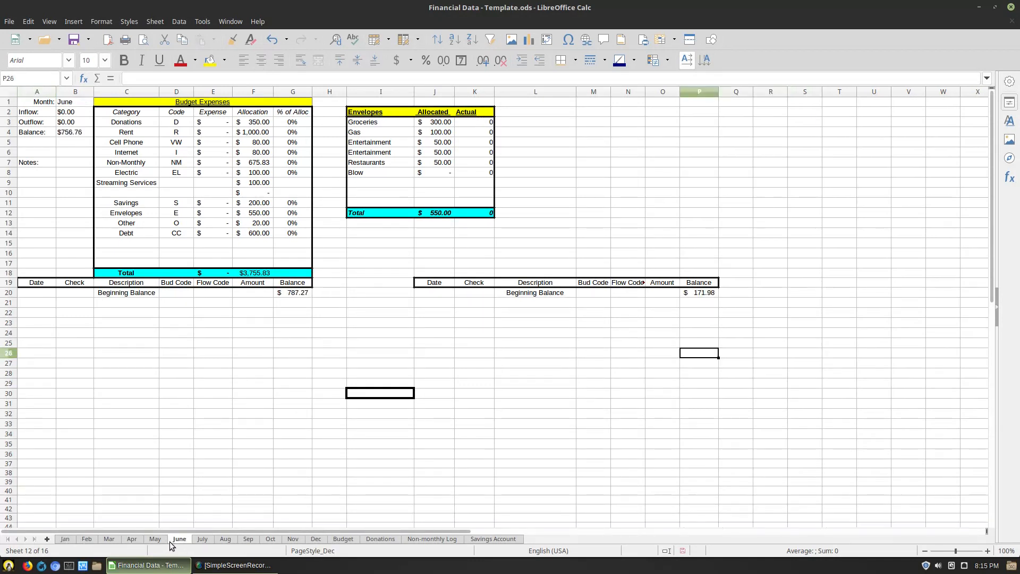
pyautogui.click(128, 540)
pyautogui.click(102, 538)
pyautogui.click(65, 540)
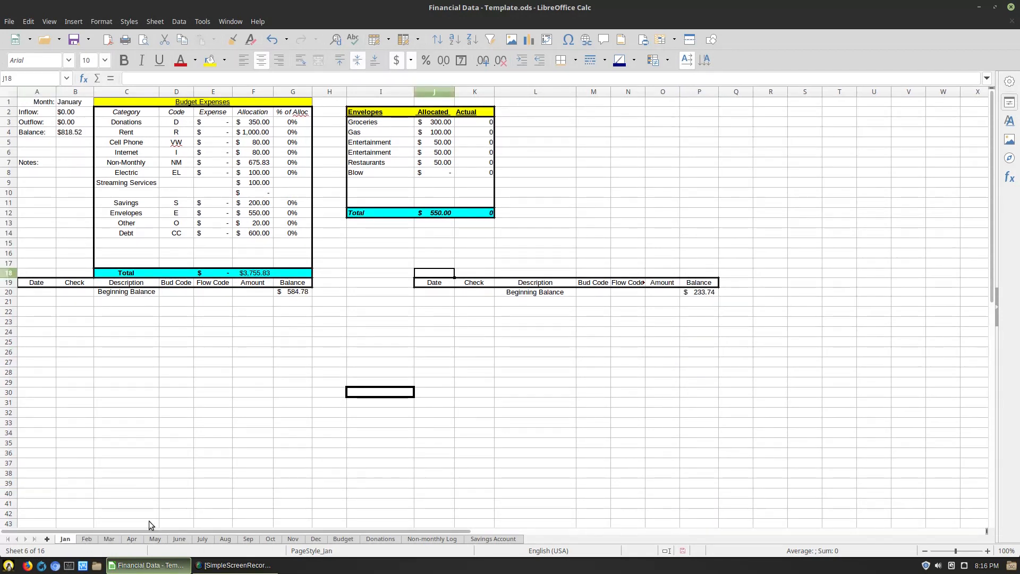
# Look over the Budget and Donations sheets, and set the year on the Non-monthly Log sheet to 2018
pyautogui.click(343, 540)
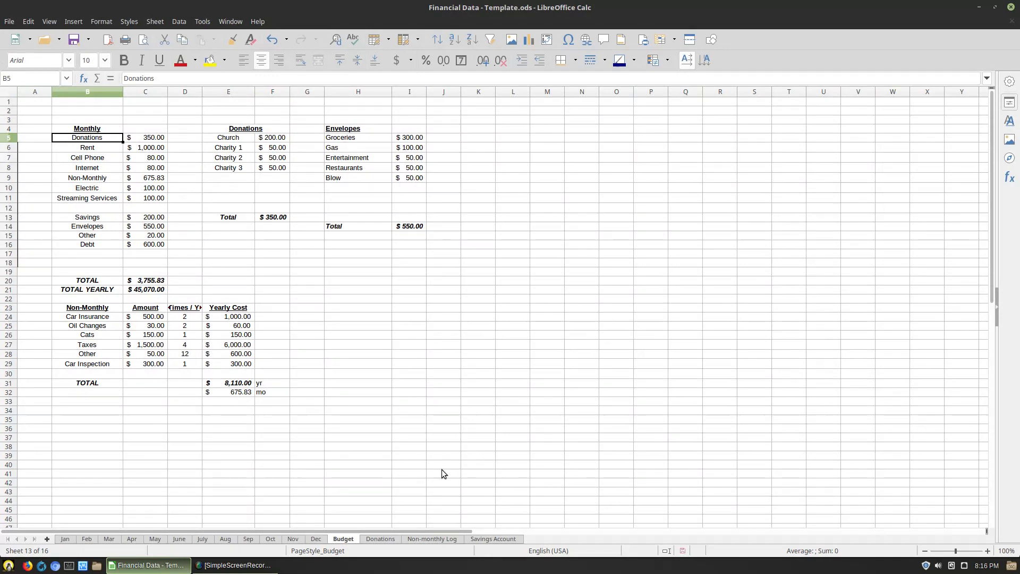
pyautogui.click(382, 540)
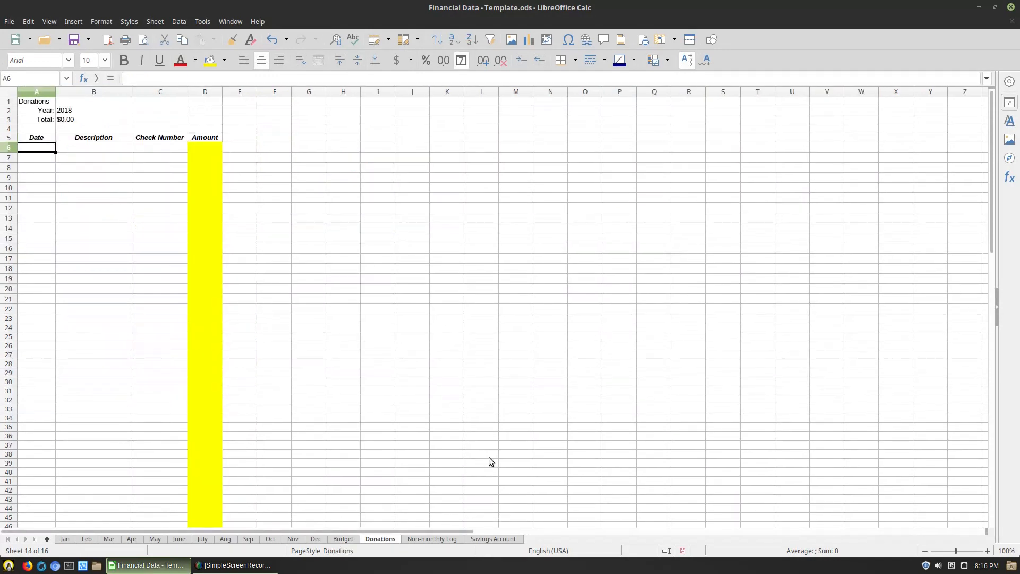
pyautogui.click(425, 537)
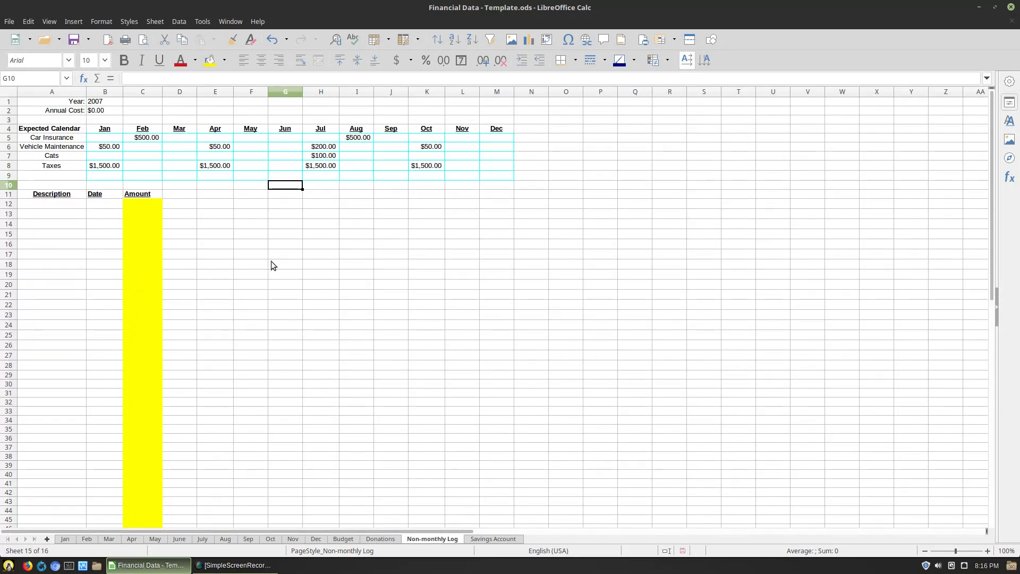
pyautogui.click(105, 102)
pyautogui.write('2018')
pyautogui.press('Return')
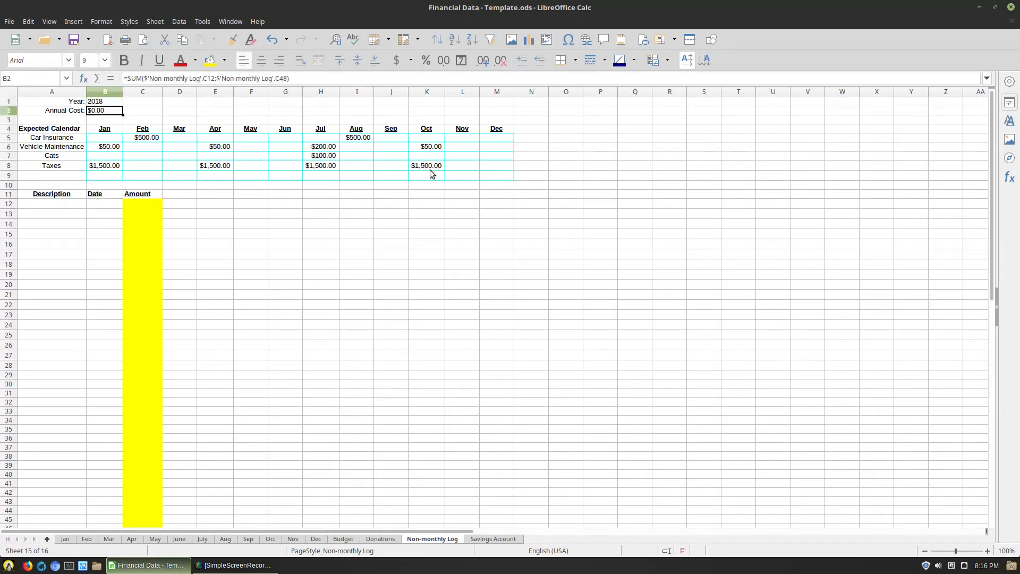
# View the Savings Account sheet, and rename the lower Non-Monthly table heading on the Budget sheet as Sinking Fund
pyautogui.click(493, 540)
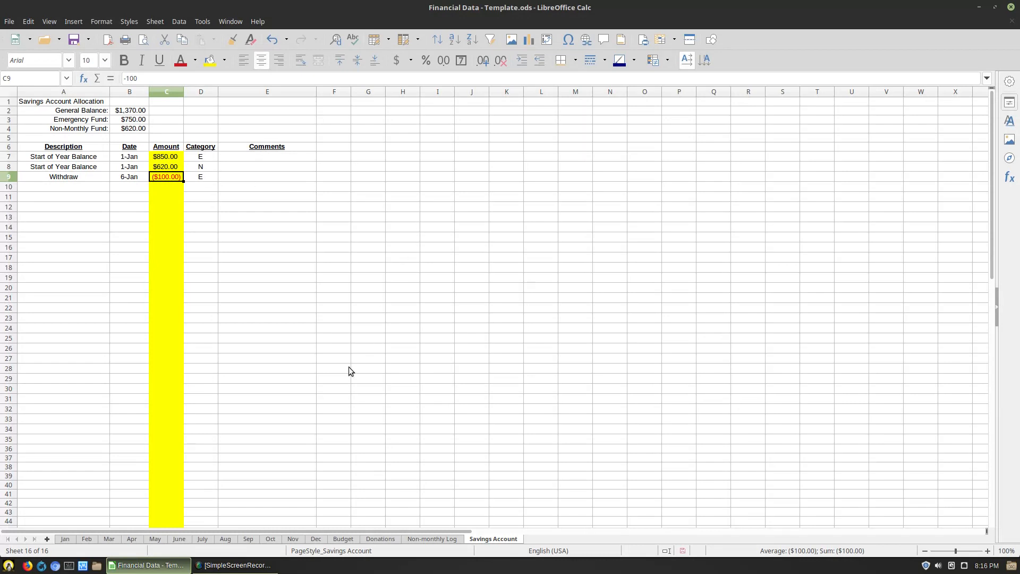
pyautogui.click(346, 540)
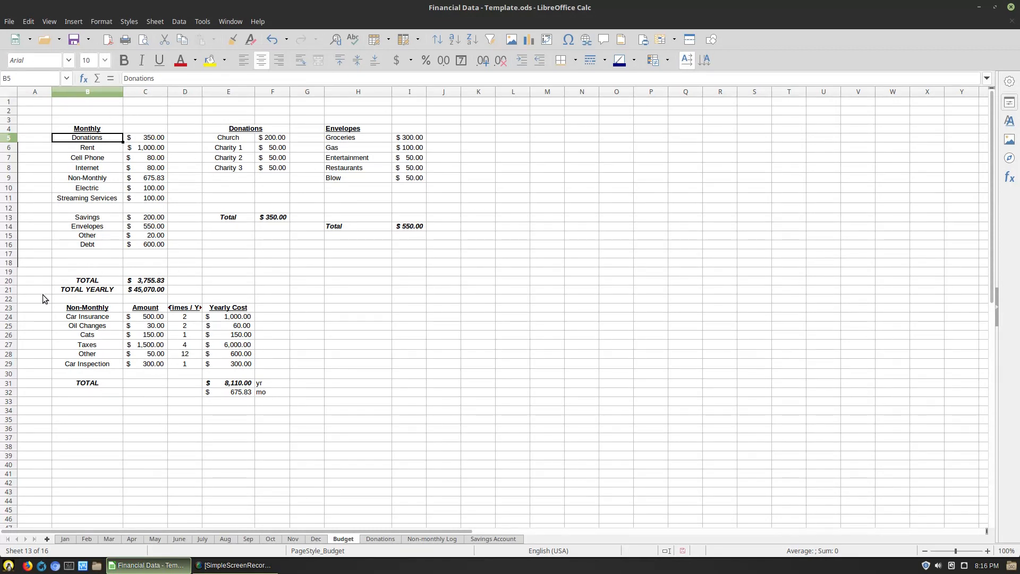
pyautogui.click(99, 311)
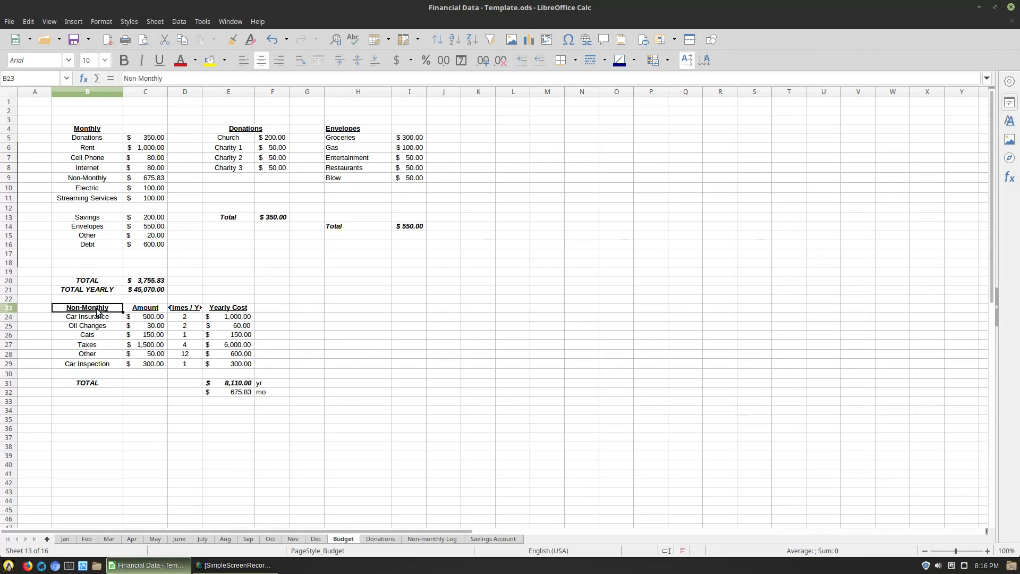
pyautogui.write('Sink')
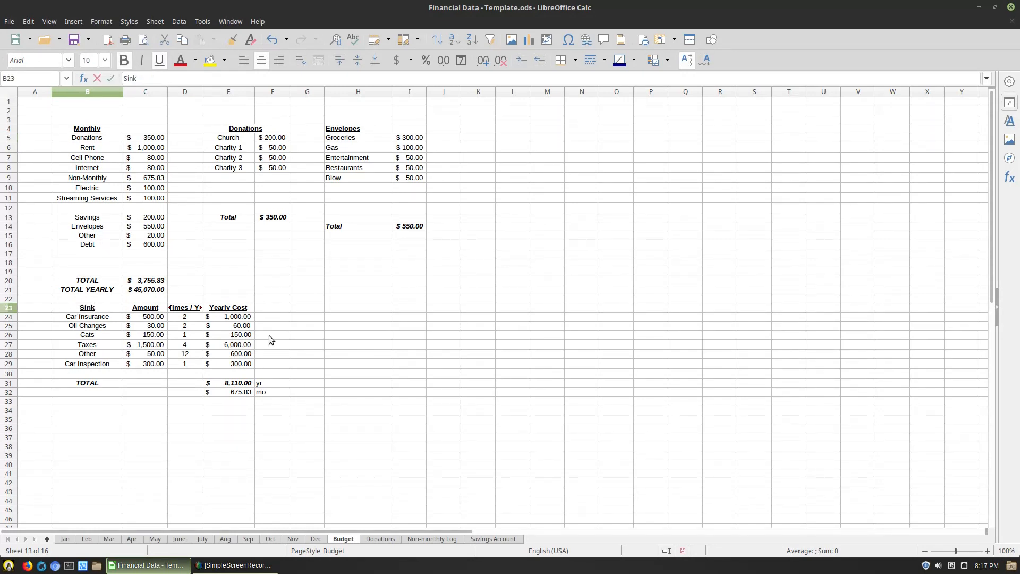
pyautogui.write('ing Fund')
pyautogui.press('Return')
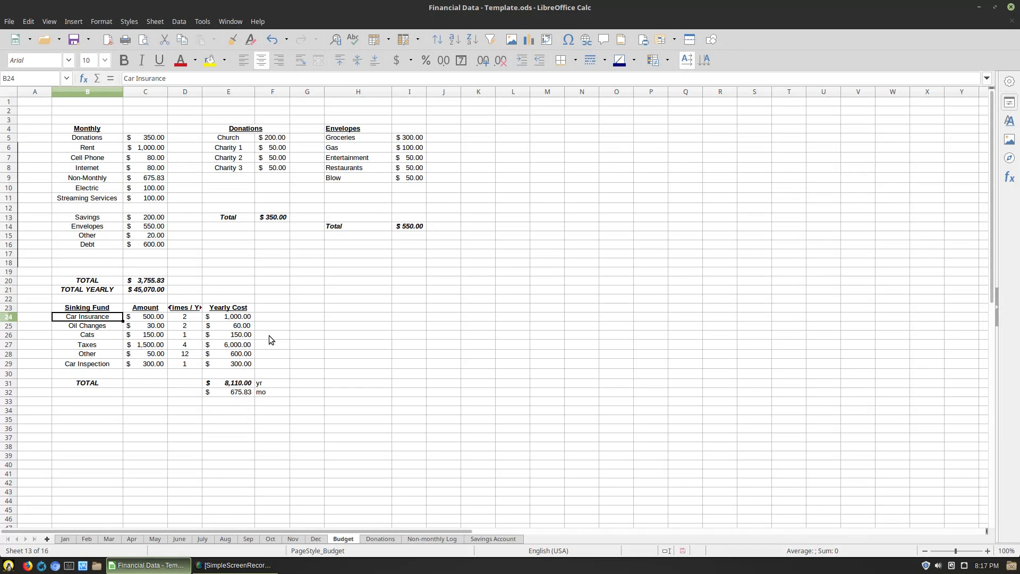
# Go through the expense items in the Sinking Fund table, from Car Insurance to Car Inspection
pyautogui.press('Down')
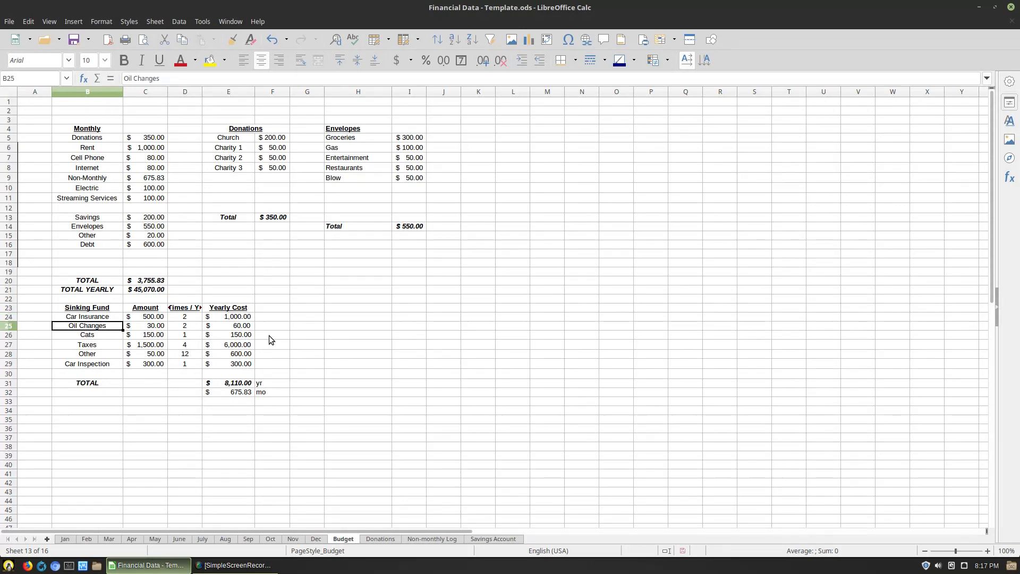
pyautogui.press('Down')
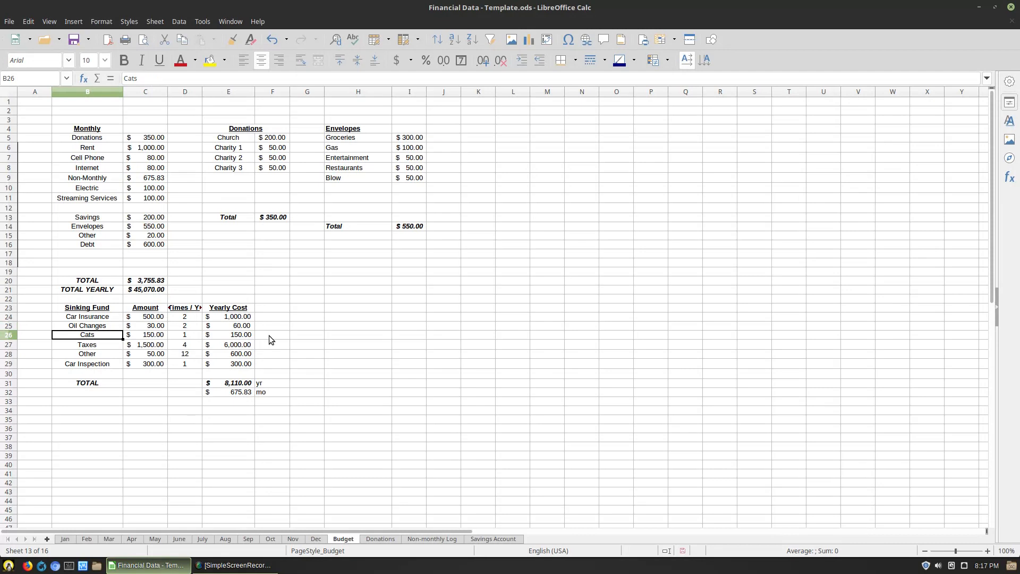
pyautogui.press('Down')
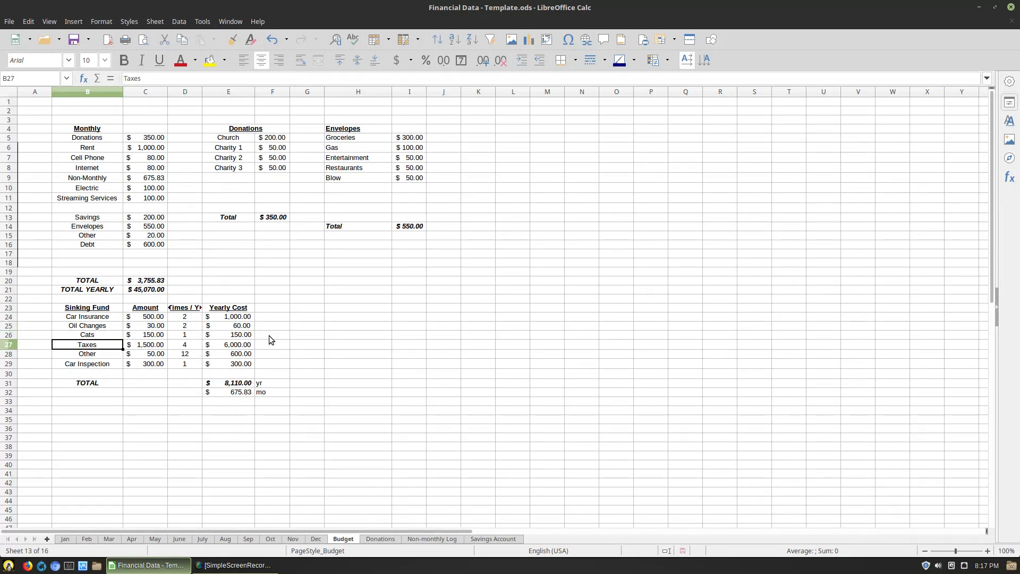
pyautogui.press('Down')
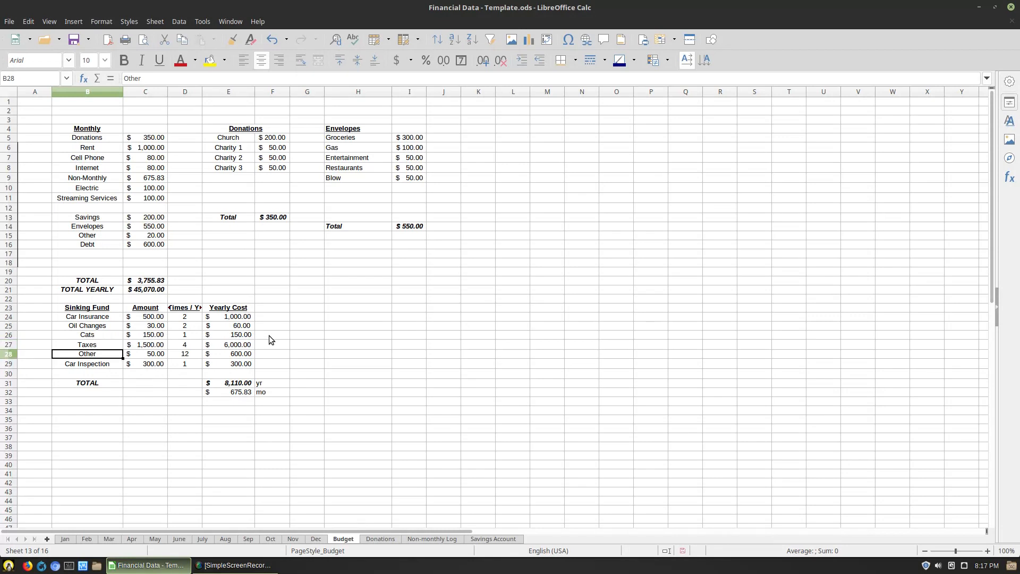
pyautogui.press('Down')
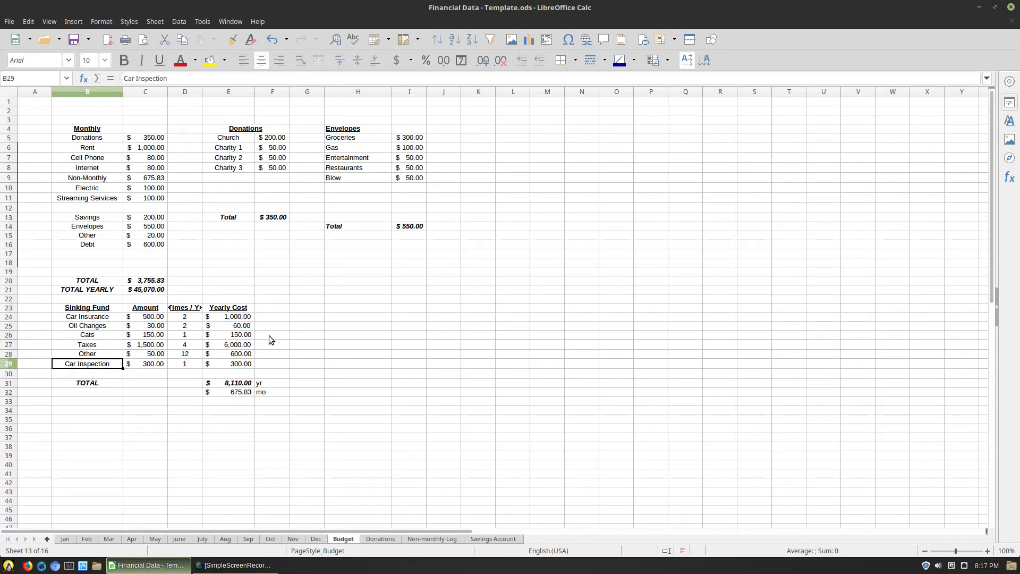
pyautogui.press('Up')
pyautogui.press('Up')
pyautogui.press('Up')
pyautogui.press('Up')
pyautogui.press('Up')
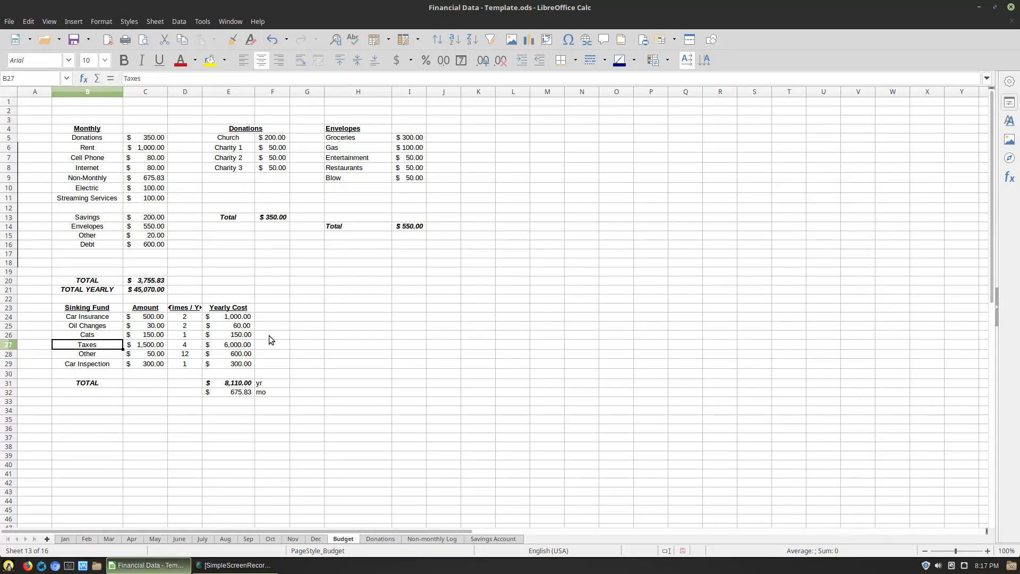
pyautogui.press('Down')
pyautogui.press('Down')
pyautogui.press('Down')
pyautogui.press('Down')
pyautogui.press('Down')
pyautogui.press('Up')
pyautogui.press('Up')
pyautogui.press('Up')
pyautogui.press('Up')
pyautogui.press('Up')
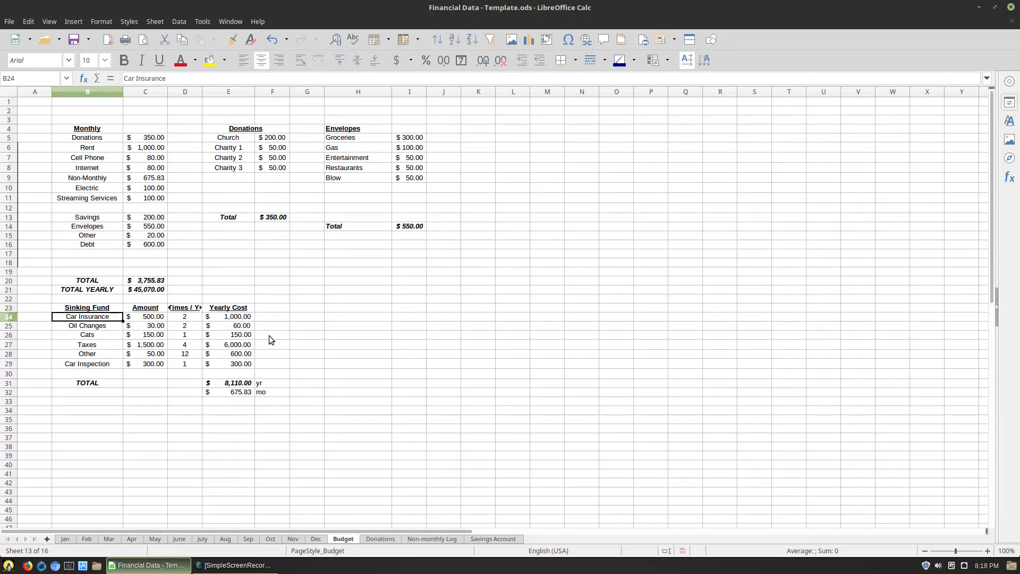
# Examine the values in the Amount column of the Sinking Fund table
pyautogui.press('Right')
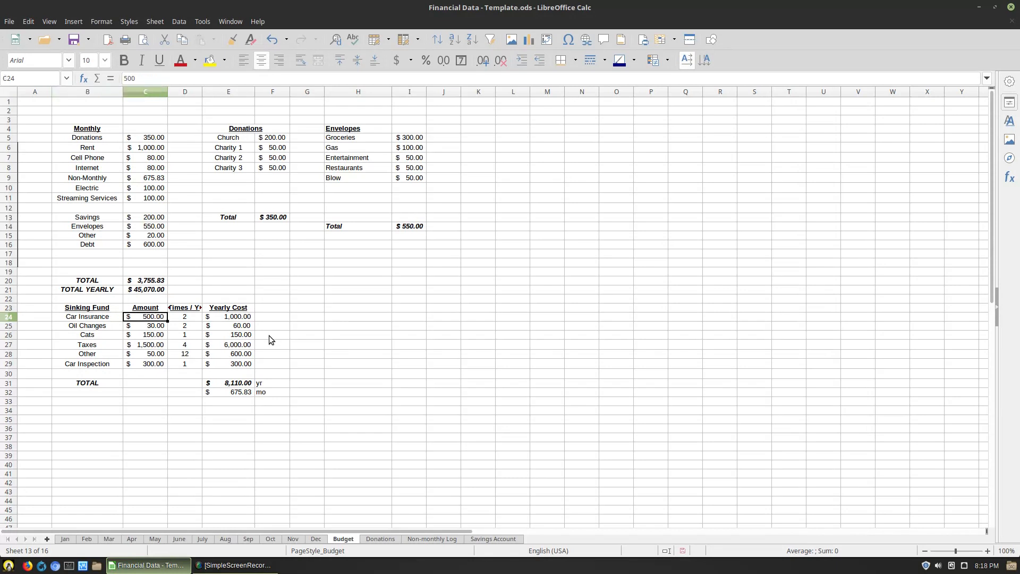
pyautogui.press('Down')
pyautogui.press('Down')
pyautogui.press('Down')
pyautogui.press('Down')
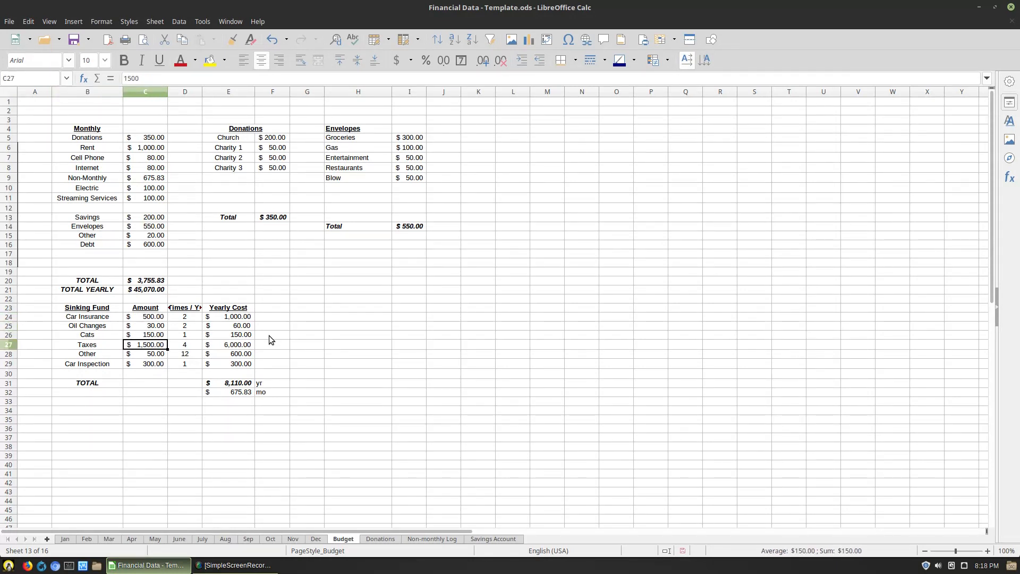
pyautogui.press('Down')
pyautogui.press('Up')
pyautogui.press('Up')
pyautogui.press('Up')
pyautogui.press('Up')
pyautogui.press('Up')
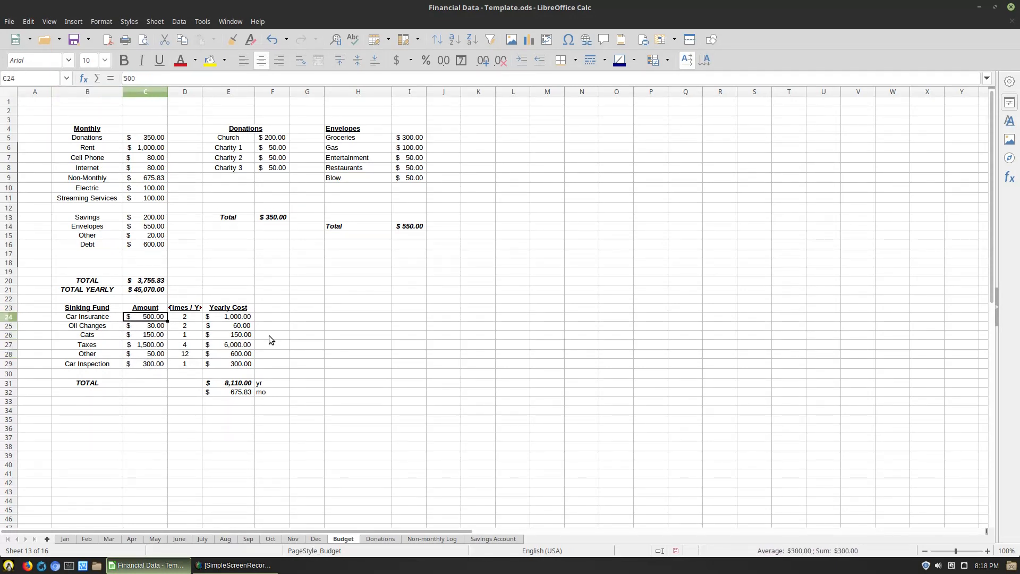
# Fit the width of column D so the Times / Yr heading of the Sinking Fund table shows in full
pyautogui.press('Right')
pyautogui.press('Up')
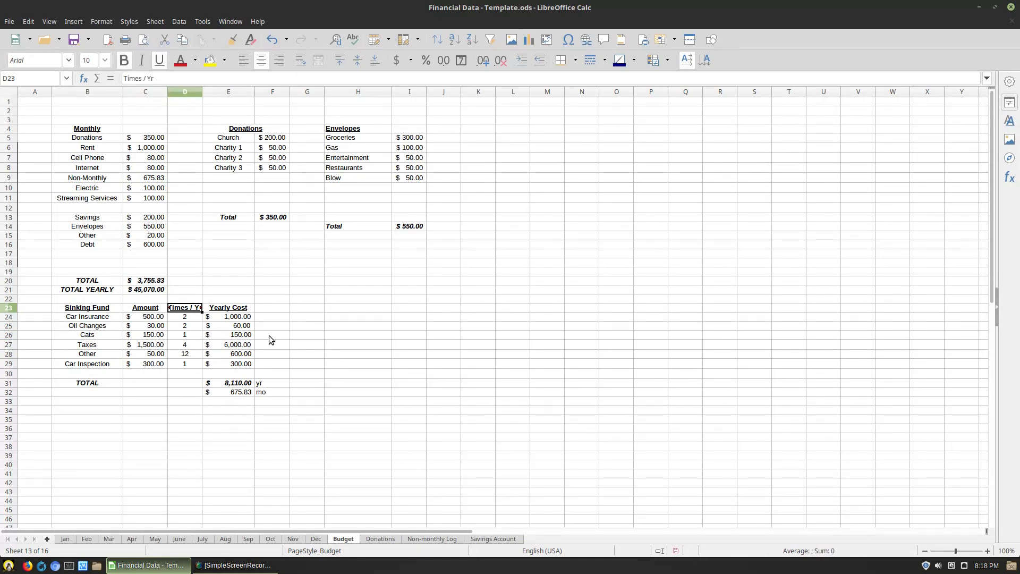
pyautogui.doubleClick(202, 91)
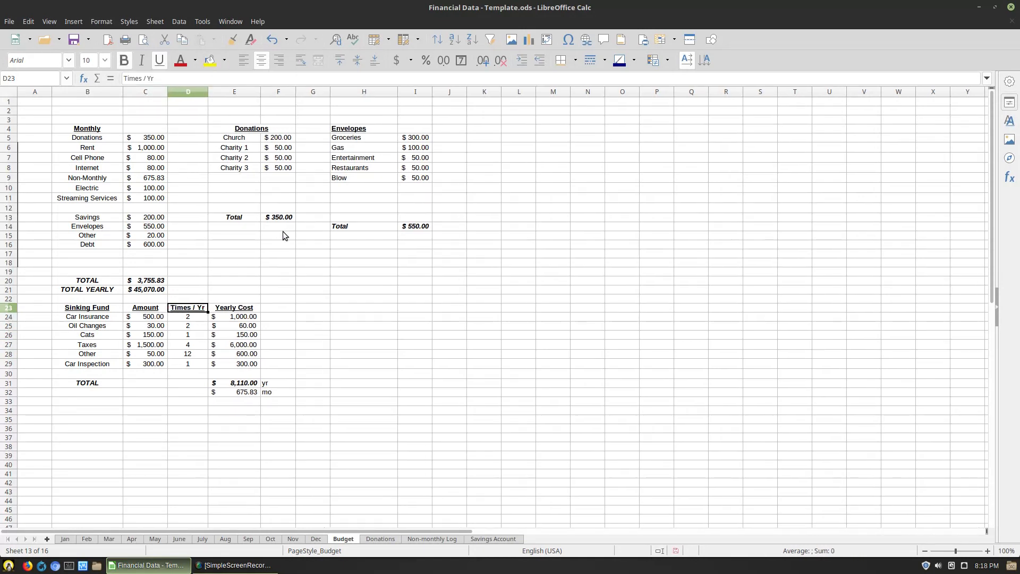
pyautogui.click(212, 420)
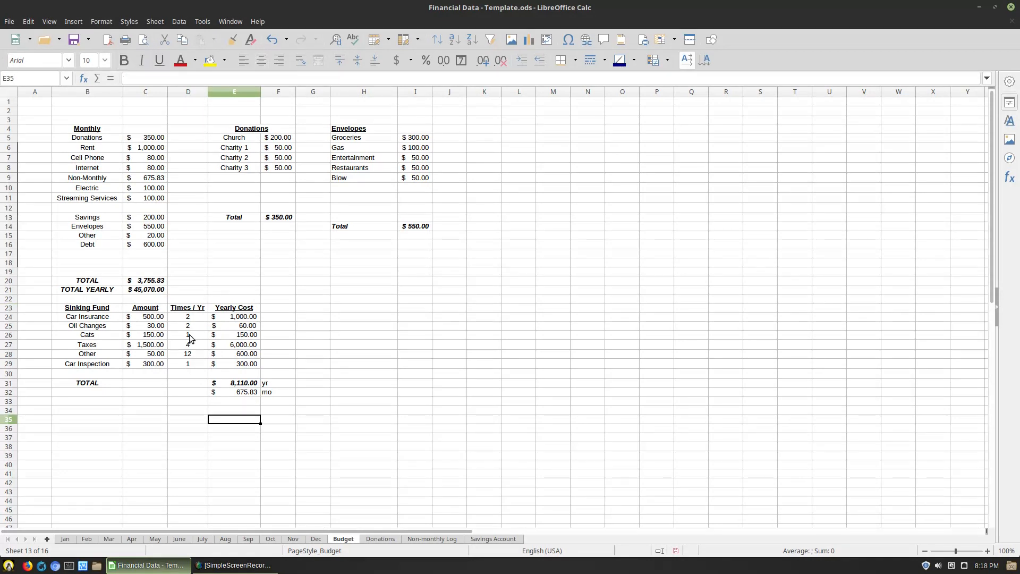
# Examine the Amount, Times / Yr and Yearly Cost values of the Car Insurance row in the Sinking Fund table
pyautogui.click(192, 318)
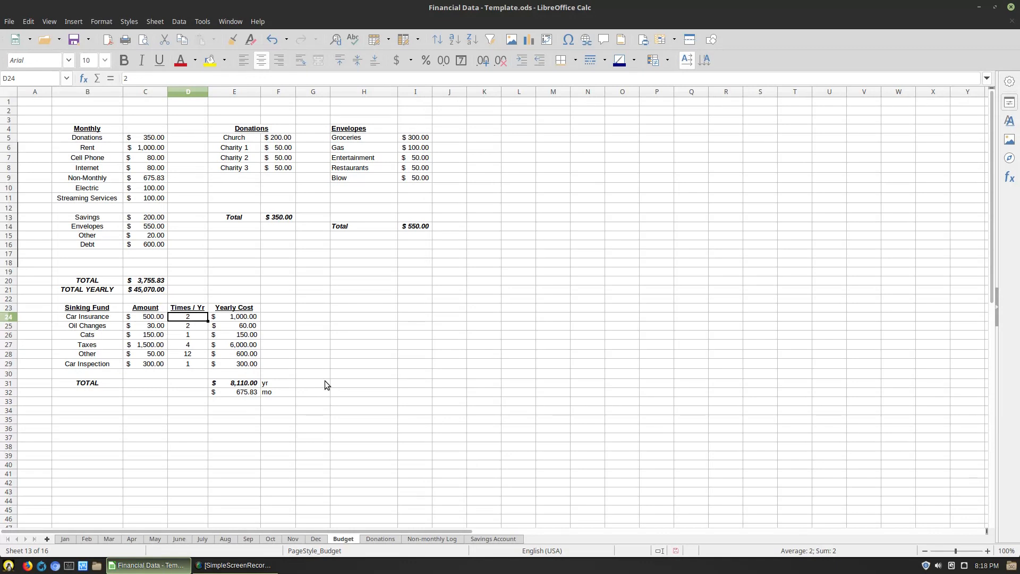
pyautogui.hotkey('shift', 'Left')
pyautogui.hotkey('shift', 'Right')
pyautogui.press('Right')
pyautogui.press('Left')
pyautogui.press('Left')
# Go through the amount, yearly frequency and yearly cost of the Oil Changes and Cats rows
pyautogui.press('Down')
pyautogui.press('Right')
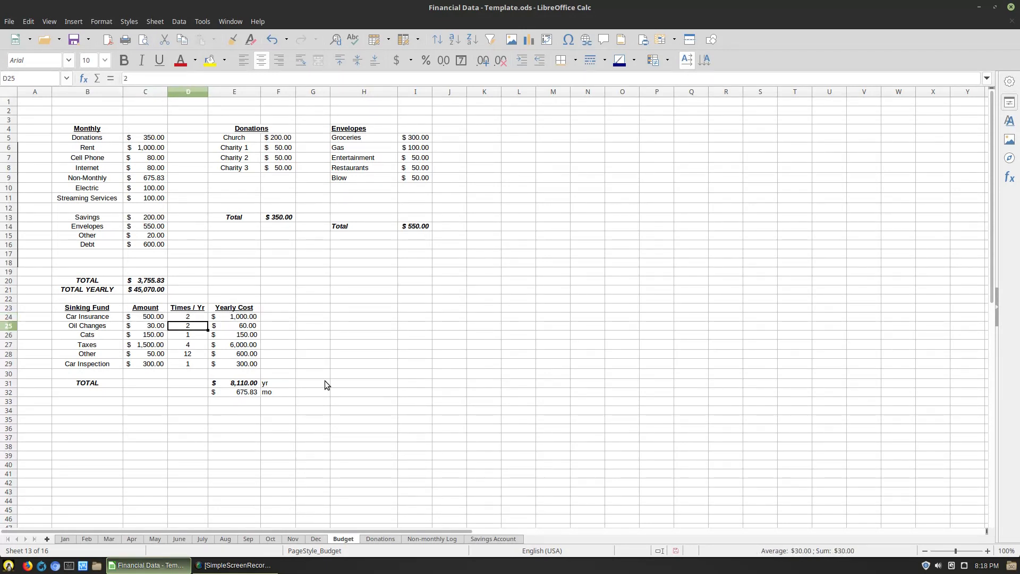
pyautogui.press('Right')
pyautogui.press('Left')
pyautogui.press('Left')
pyautogui.press('Down')
pyautogui.press('Right')
pyautogui.press('Right')
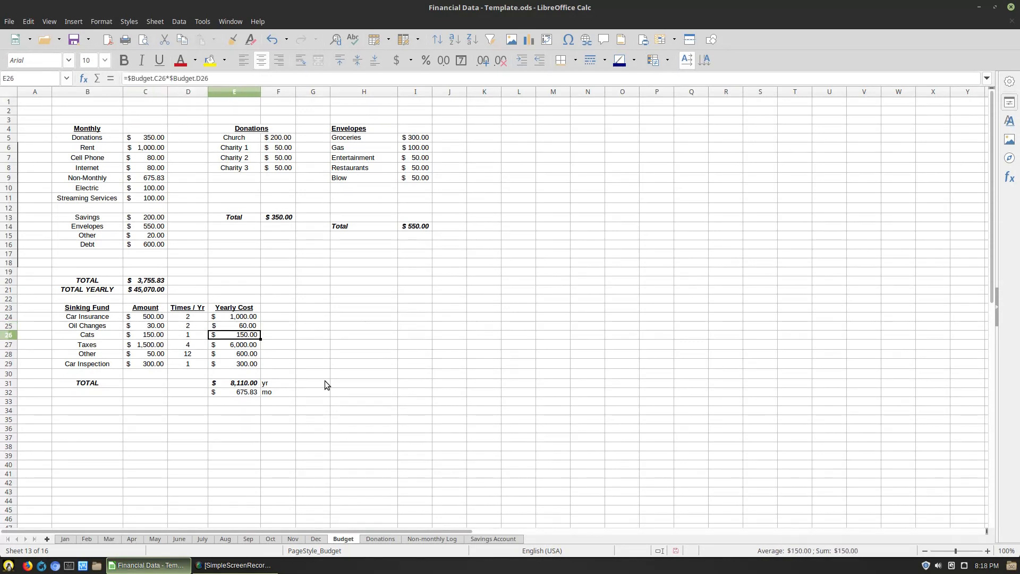
# Review the amount, yearly frequency and yearly cost of the Taxes row in the Sinking Fund table
pyautogui.press('Left')
pyautogui.press('Left')
pyautogui.press('Down')
pyautogui.press('Right')
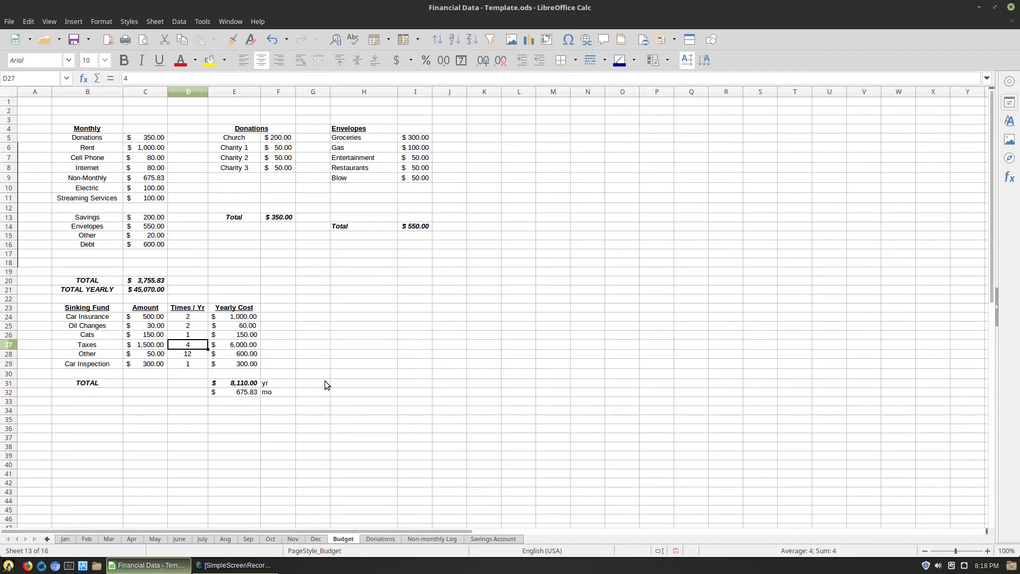
pyautogui.press('Right')
pyautogui.press('Left')
# Check the Amount and Times / Yr values of the Other and Car Inspection rows
pyautogui.press('Down')
pyautogui.press('Left')
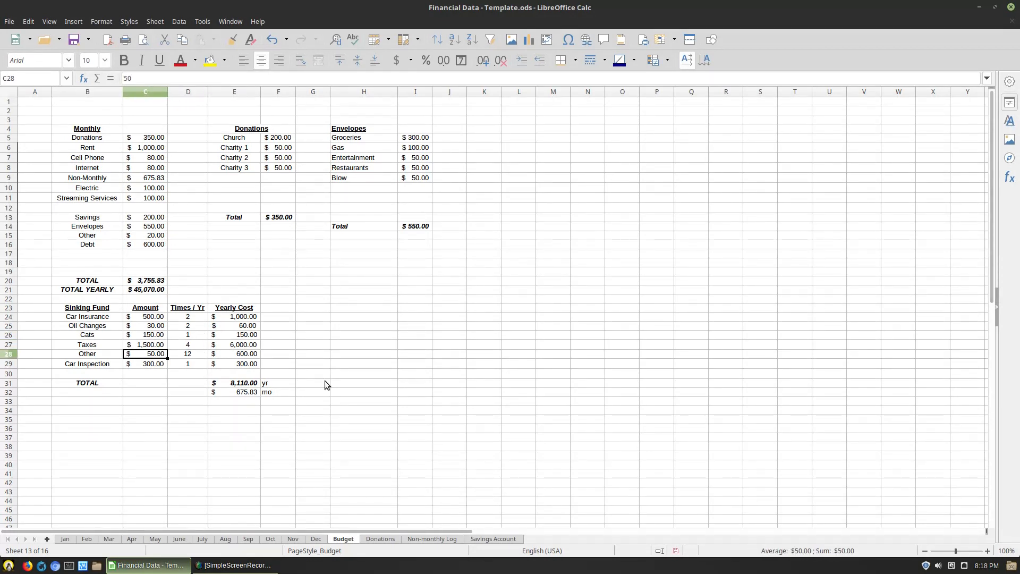
pyautogui.press('Right')
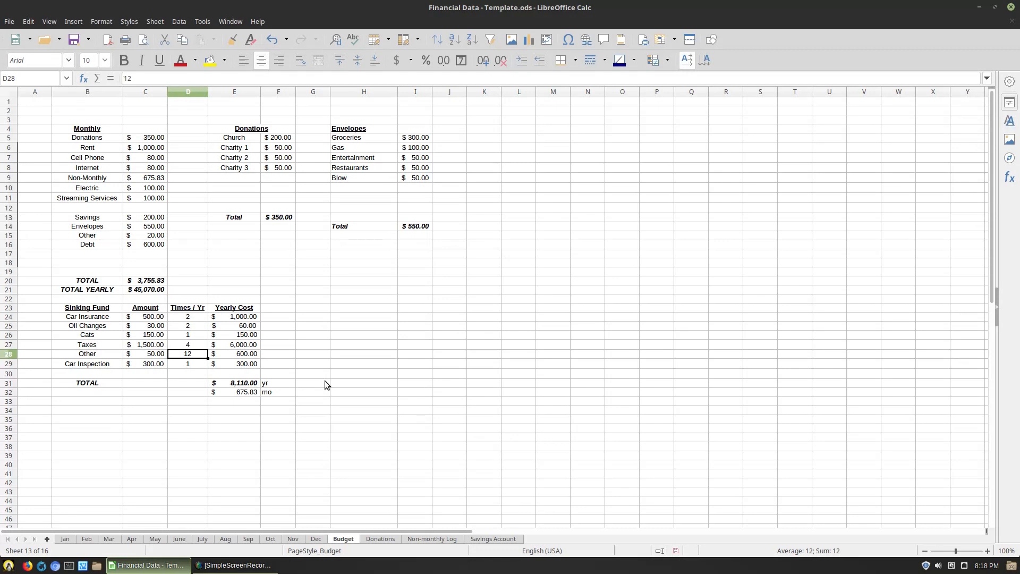
pyautogui.press('Down')
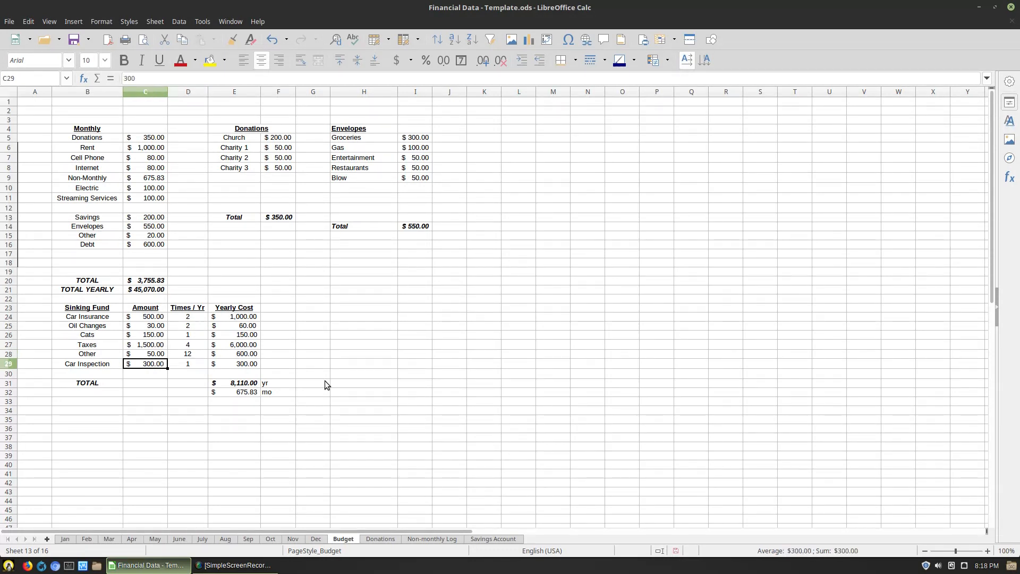
pyautogui.press('Left')
pyautogui.press('Right')
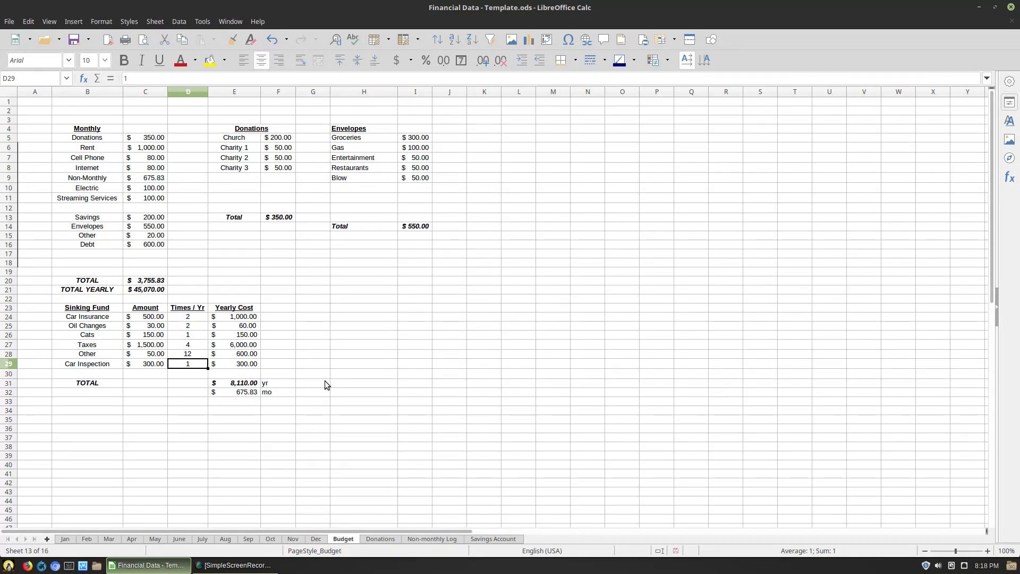
# Inspect the formula behind the Car Insurance Yearly Cost in cell E24, along with the amount and frequency it uses
pyautogui.press('Right')
pyautogui.press('Up')
pyautogui.press('Up')
pyautogui.press('Up')
pyautogui.press('Up')
pyautogui.press('Up')
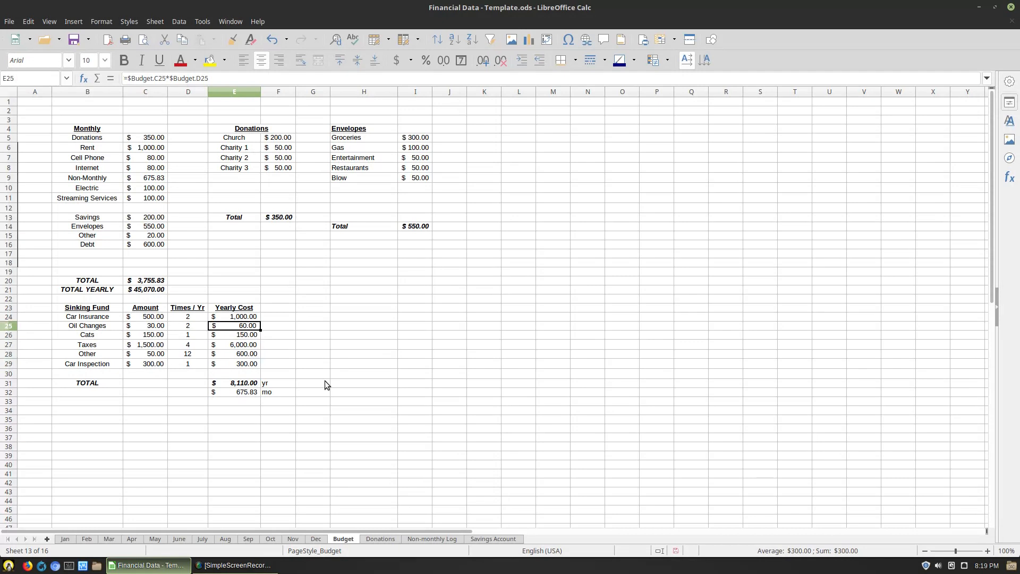
pyautogui.press('Left')
pyautogui.press('Left')
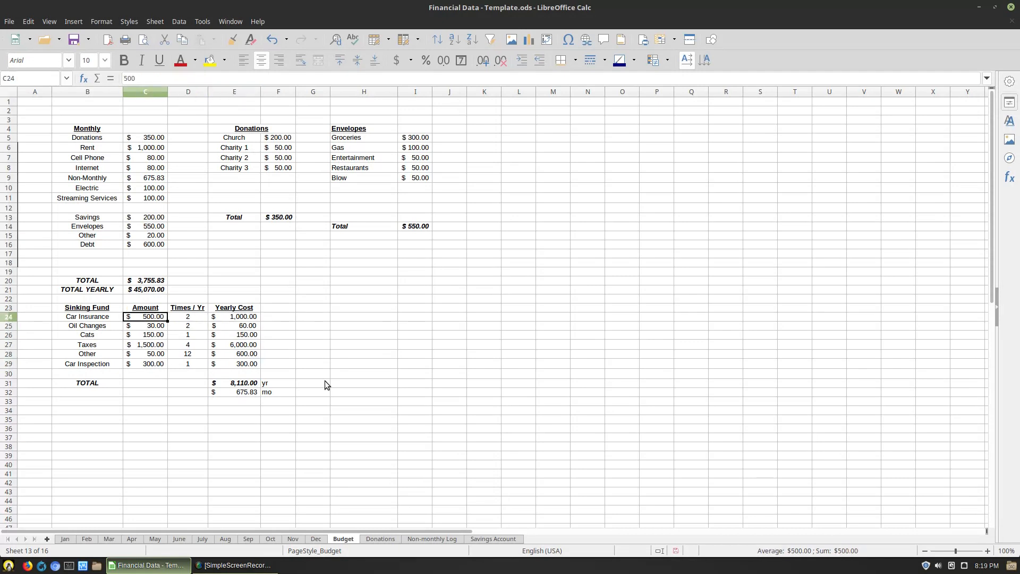
pyautogui.press('Right')
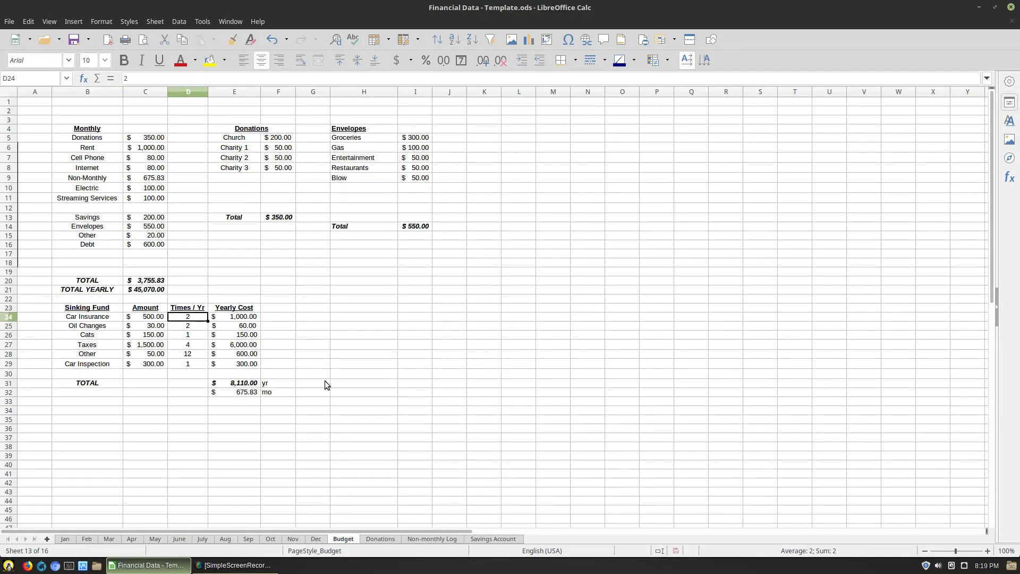
pyautogui.press('Right')
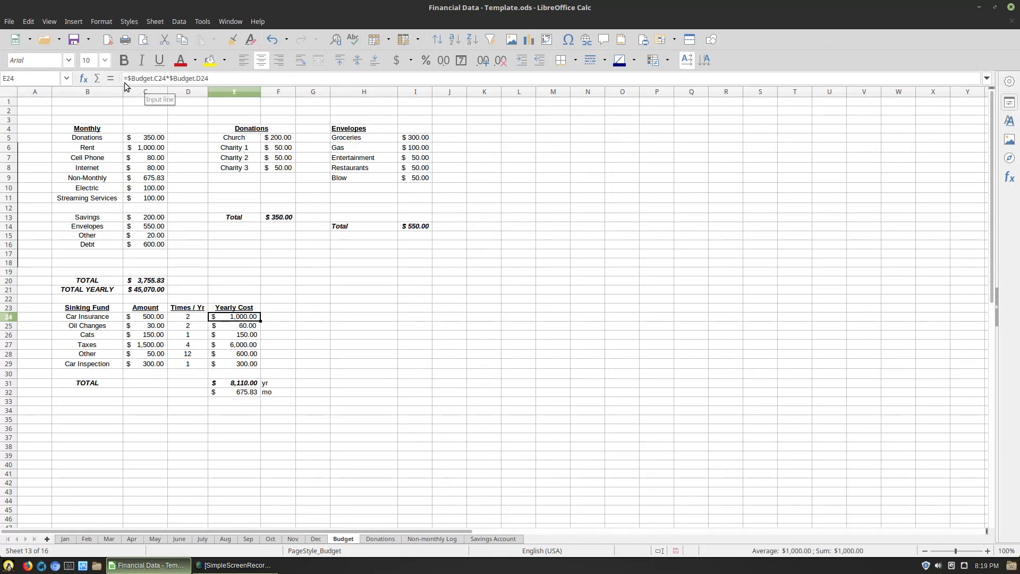
pyautogui.click(194, 78)
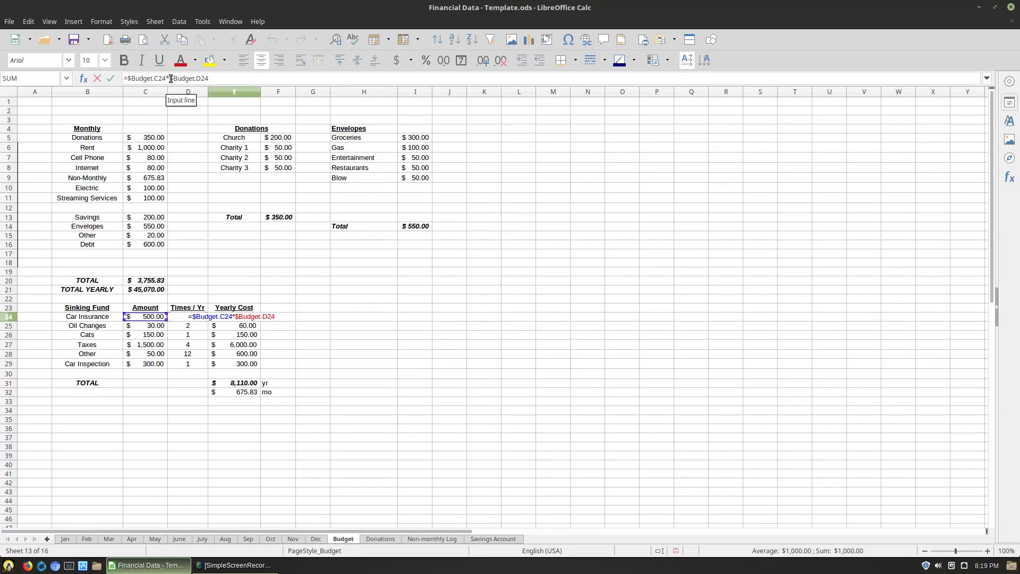
pyautogui.press('Return')
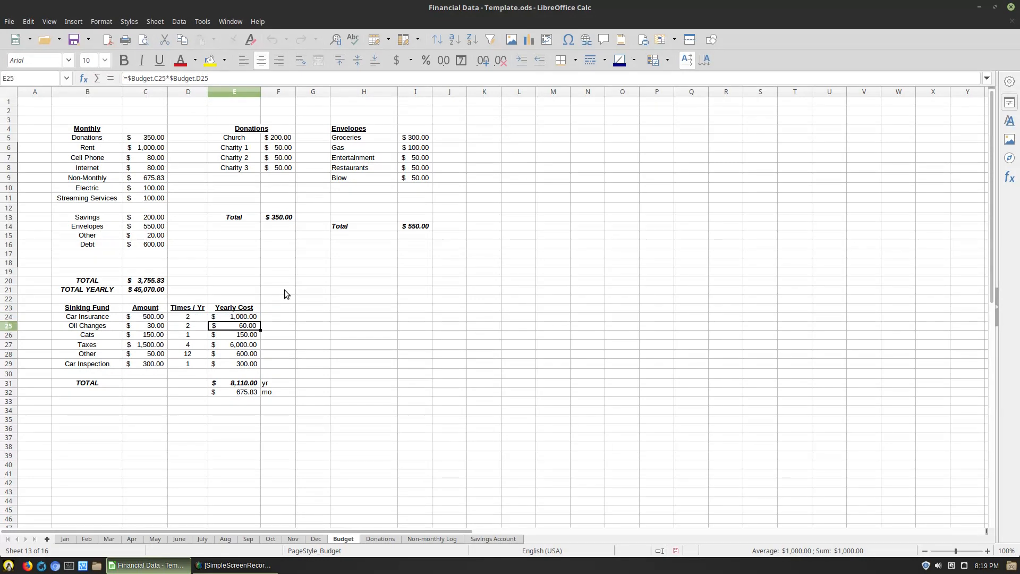
# Inspect the formulas for the Sinking Fund's yearly total in E31 and its monthly equivalent in E32, leaving both unchanged
pyautogui.press('Down')
pyautogui.press('Down')
pyautogui.press('Down')
pyautogui.press('Down')
pyautogui.press('Down')
pyautogui.press('Down')
pyautogui.press('Down')
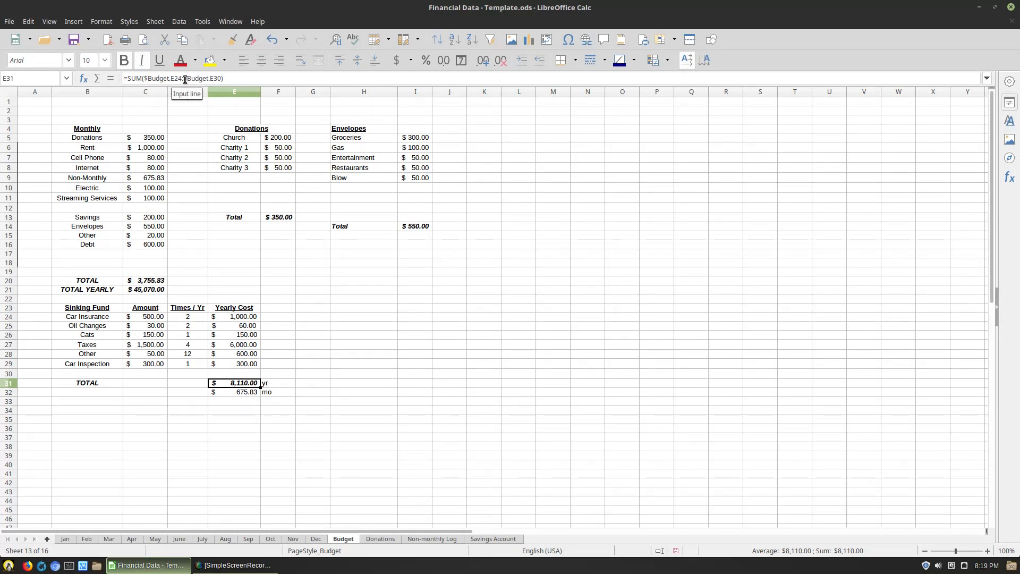
pyautogui.click(246, 82)
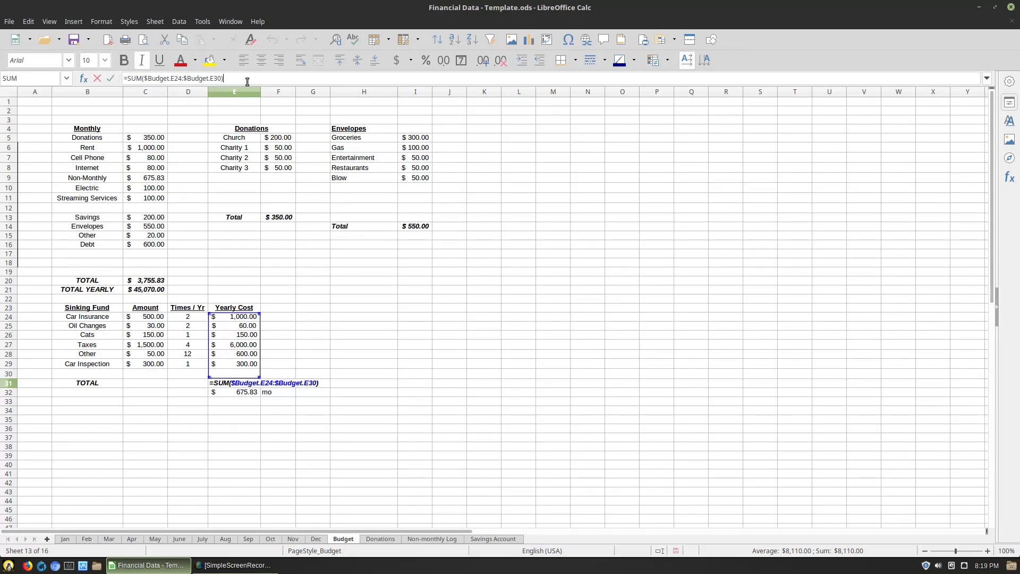
pyautogui.press('Return')
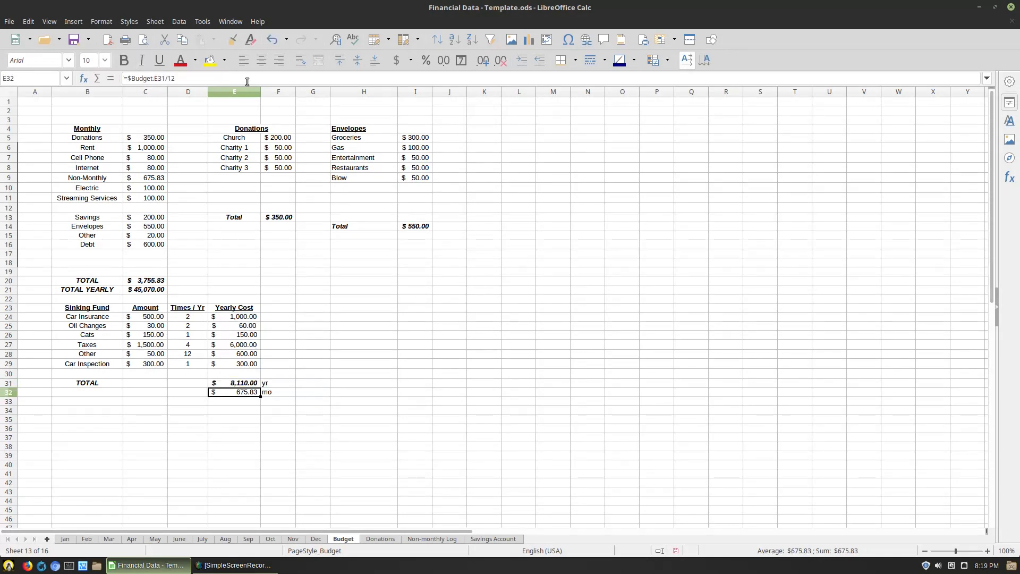
pyautogui.click(247, 81)
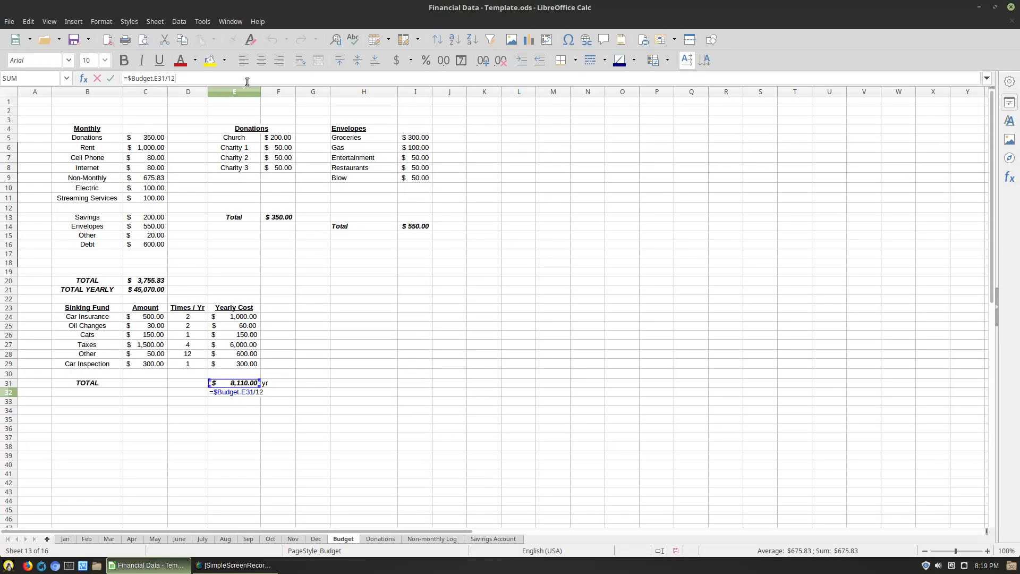
pyautogui.press('Return')
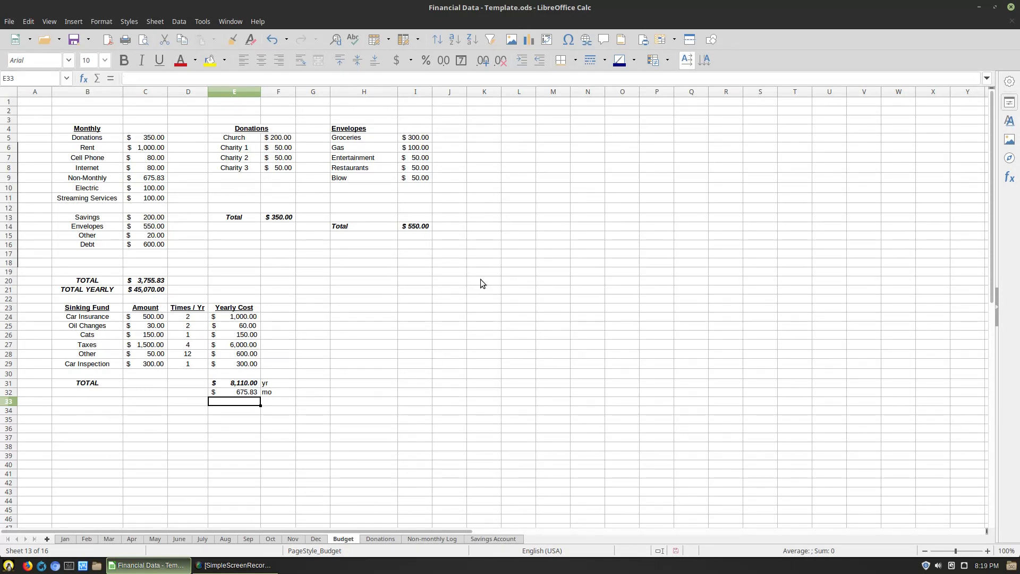
# Go through the Envelopes amounts from Groceries to Blow and inspect the formula of the Envelopes total in I14
pyautogui.click(413, 139)
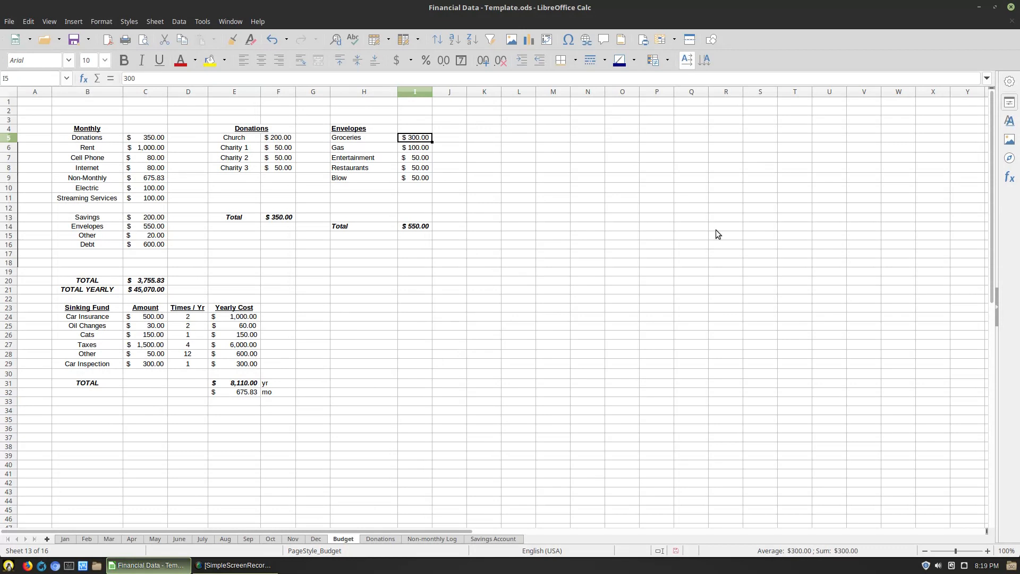
pyautogui.press('Down')
pyautogui.press('Down')
pyautogui.press('Down')
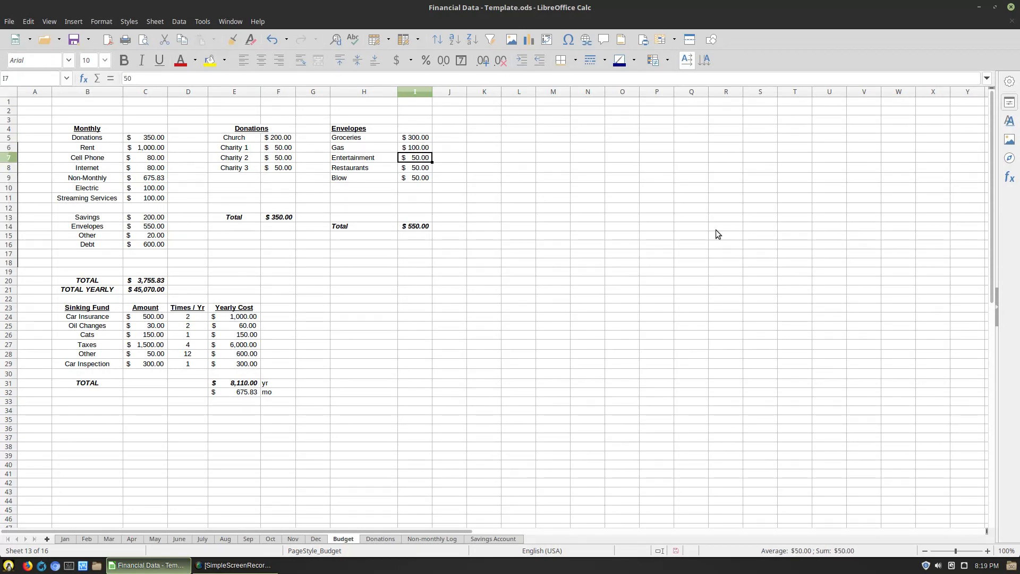
pyautogui.press('Down')
pyautogui.press('Down')
pyautogui.press('Down')
pyautogui.press('Down')
pyautogui.press('Down')
pyautogui.press('Down')
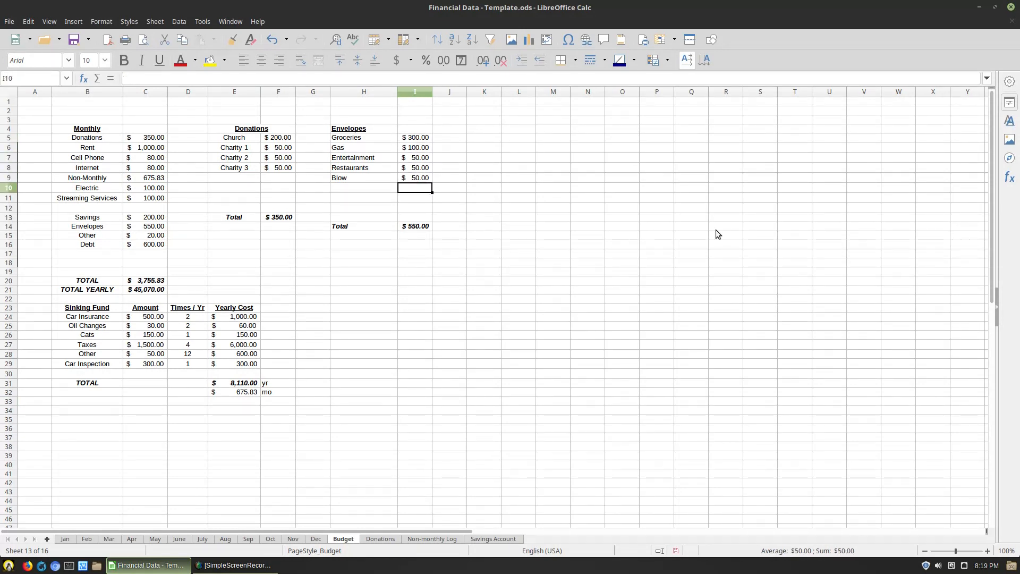
pyautogui.click(319, 78)
pyautogui.press('Return')
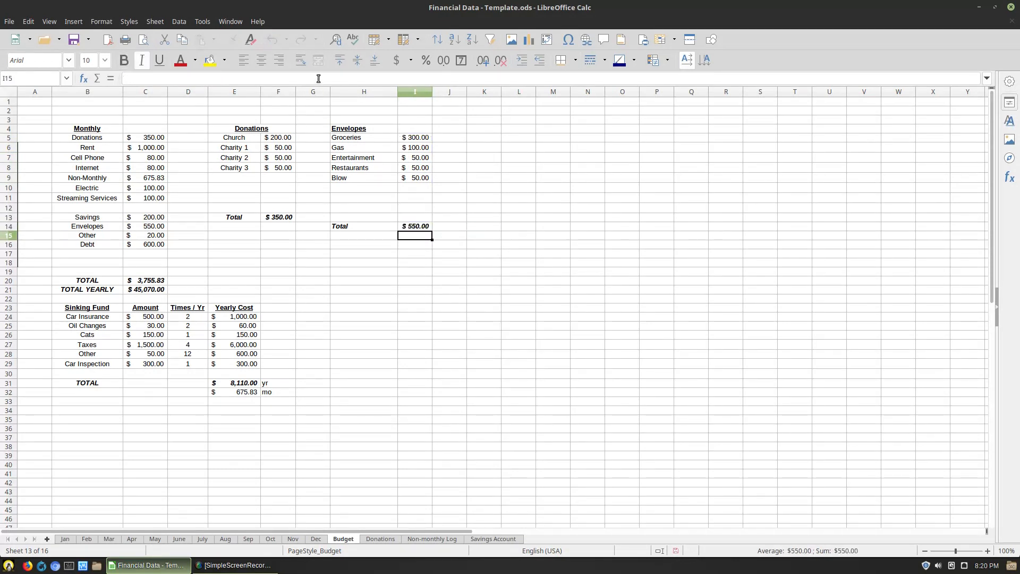
# View the Donations table's total formula in F13 and the Donations, Non-Monthly and Envelopes amounts in the Monthly table
pyautogui.press('Up')
pyautogui.press('Left')
pyautogui.press('Left')
pyautogui.press('Left')
pyautogui.press('Up')
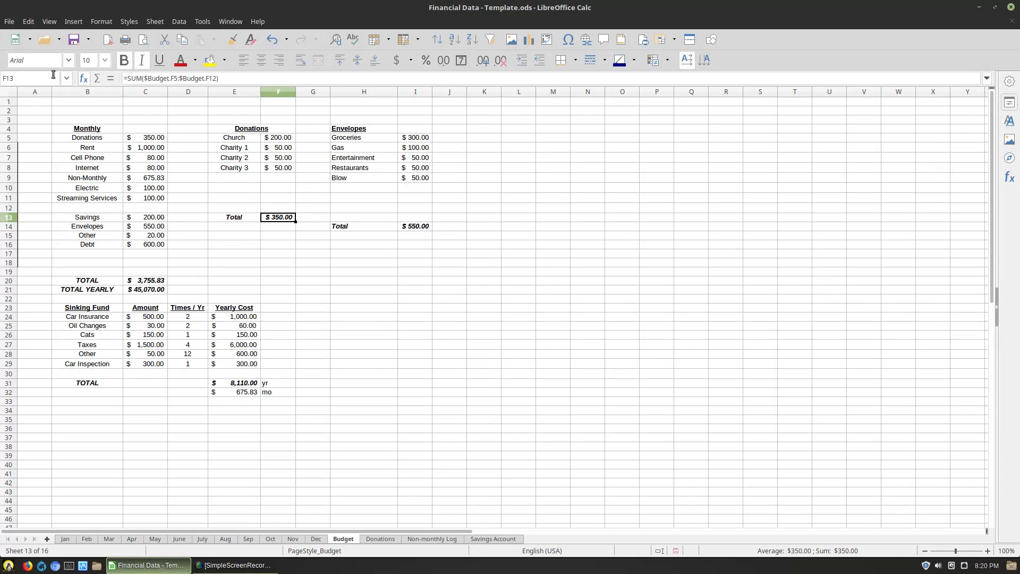
pyautogui.click(156, 142)
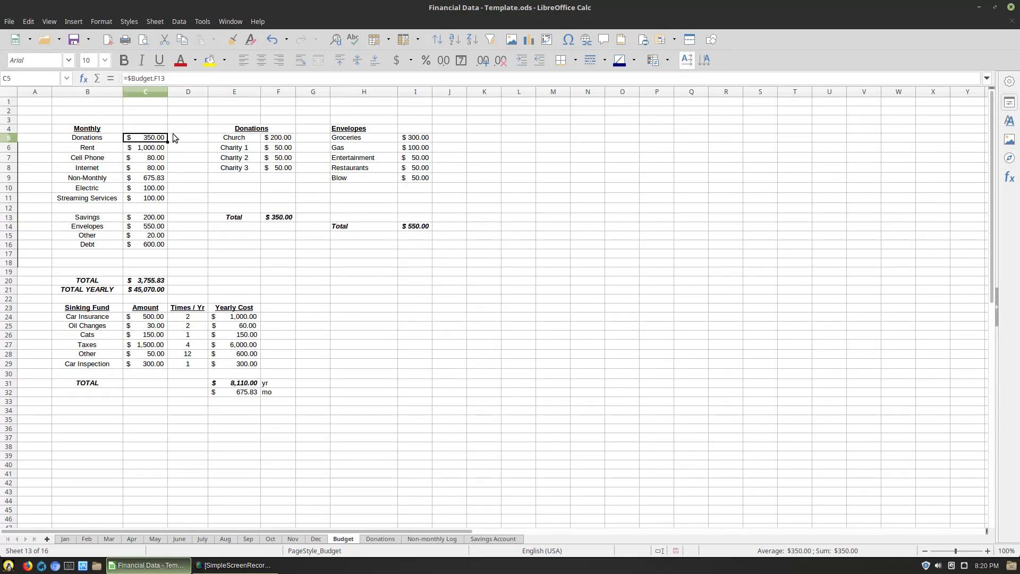
pyautogui.click(157, 177)
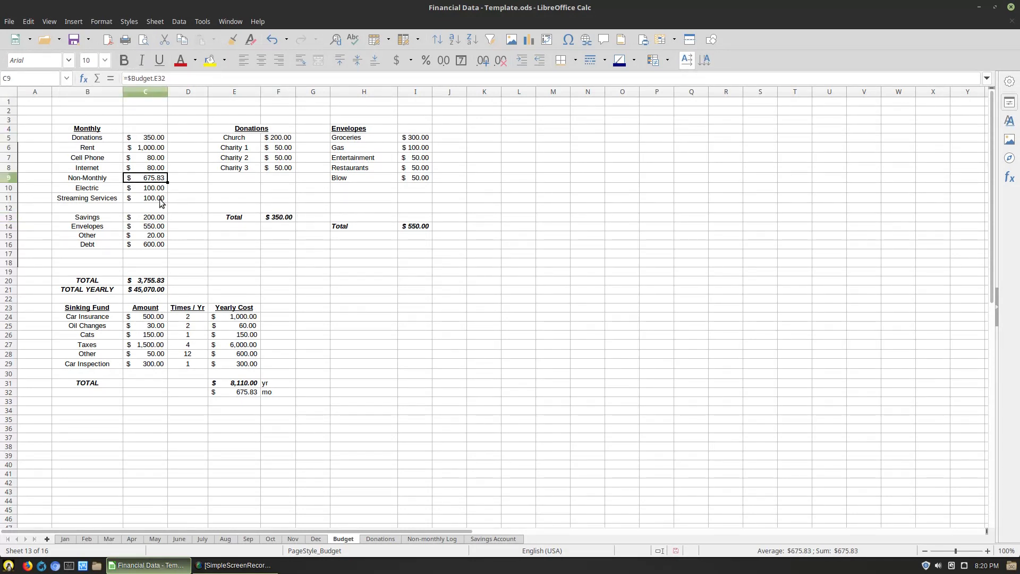
pyautogui.click(150, 228)
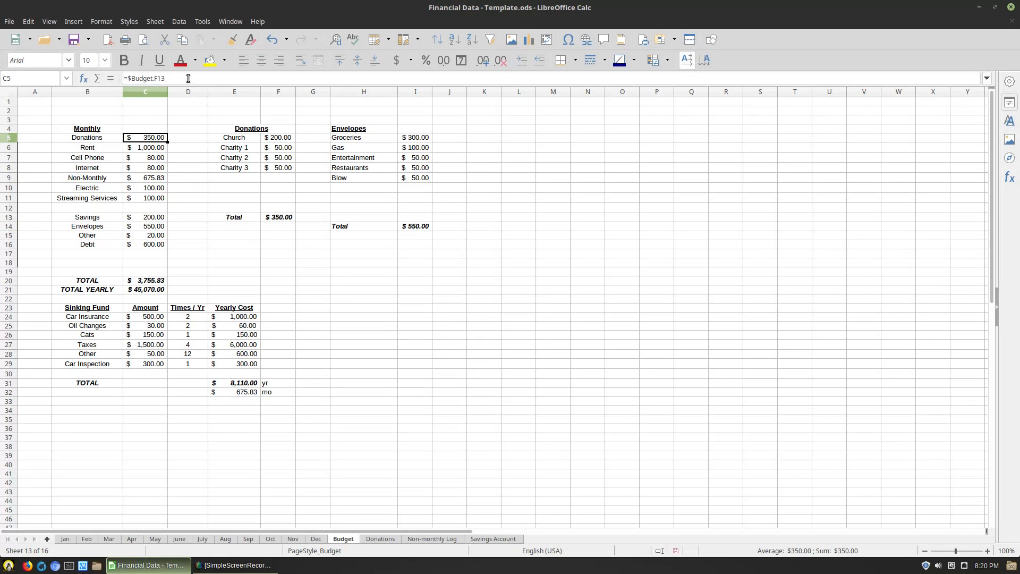
# Trace which cells the Donations and Non-Monthly amounts in the Monthly table reference, without altering their formulas
pyautogui.click(189, 79)
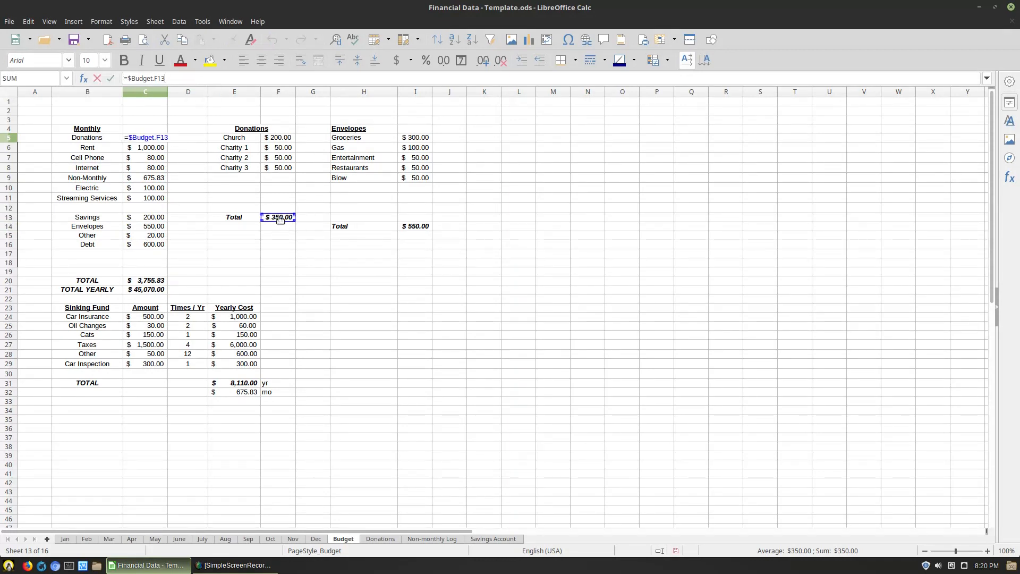
pyautogui.press('Return')
pyautogui.press('Down')
pyautogui.press('Down')
pyautogui.press('Down')
pyautogui.click(185, 78)
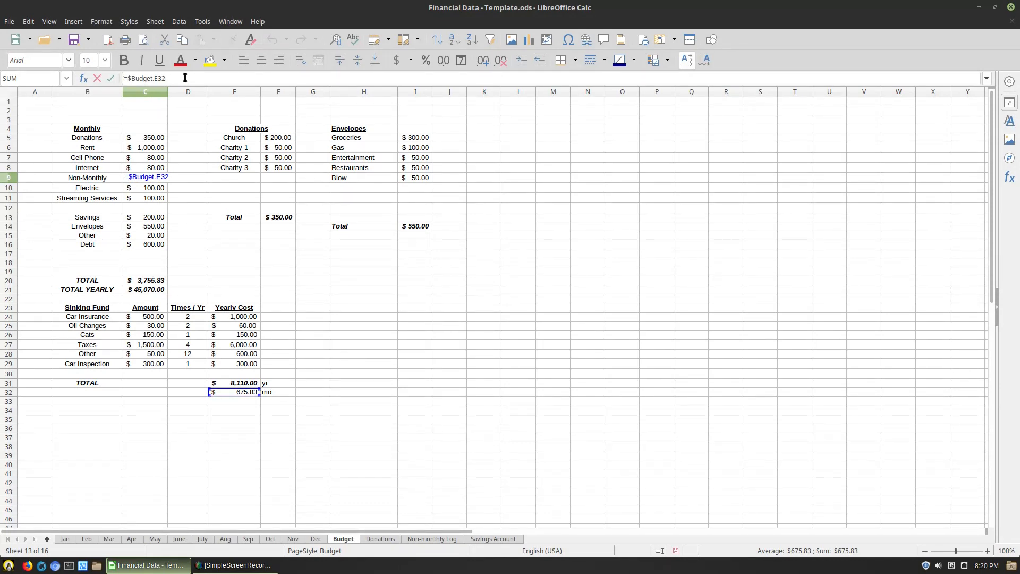
pyautogui.press('Return')
# Trace which cell the Envelopes amount in C14 of the Monthly table references, without altering its formula
pyautogui.press('Down')
pyautogui.press('Down')
pyautogui.press('Down')
pyautogui.press('Down')
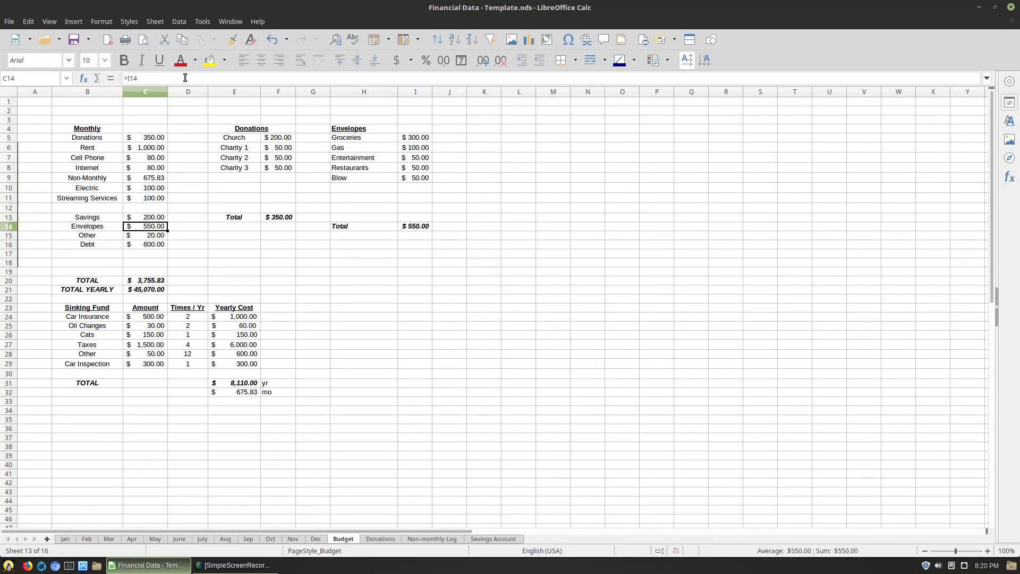
pyautogui.click(187, 78)
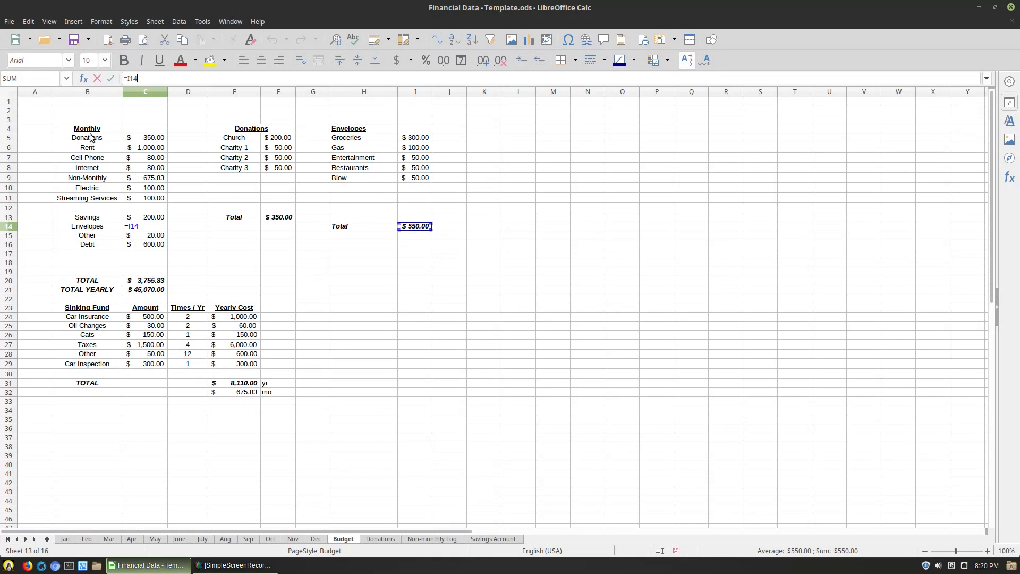
pyautogui.press('Return')
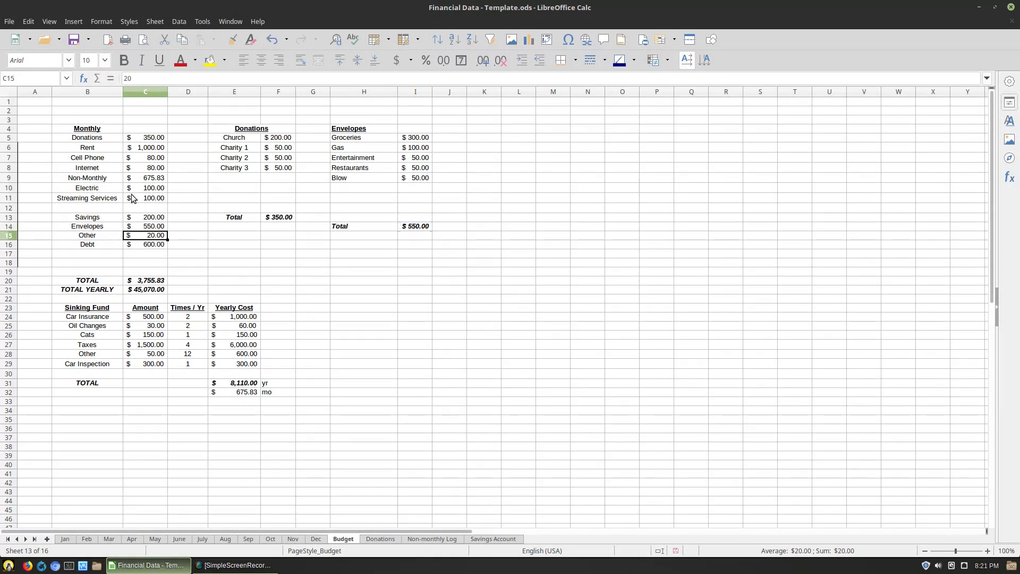
# Go through the Monthly table's amounts on the Budget sheet from Donations in C5 to Envelopes in C14
pyautogui.click(146, 141)
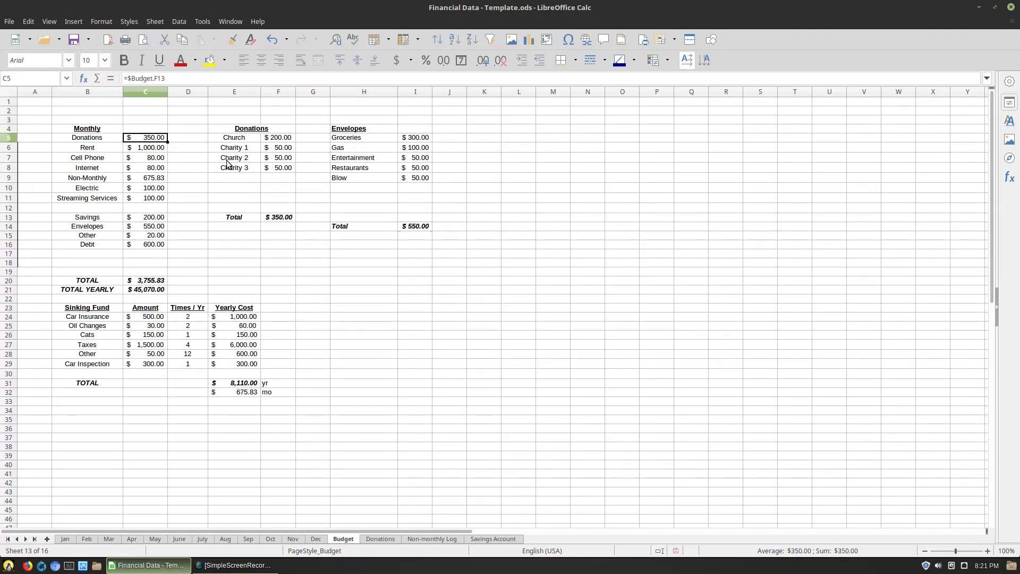
pyautogui.press('Down')
pyautogui.press('Down')
pyautogui.press('Down')
pyautogui.press('Down')
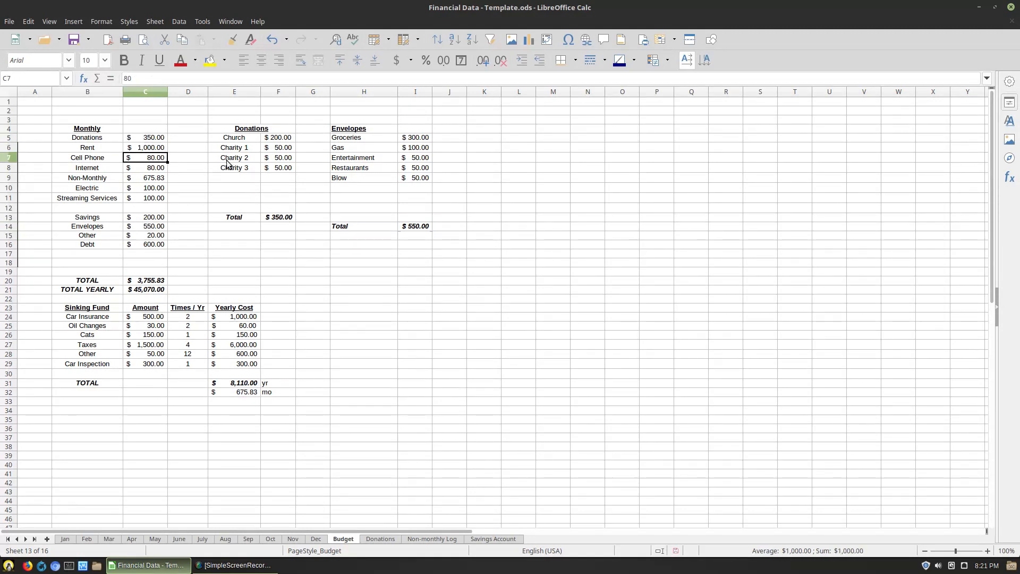
pyautogui.press('Down')
pyautogui.press('Down')
pyautogui.press('Down')
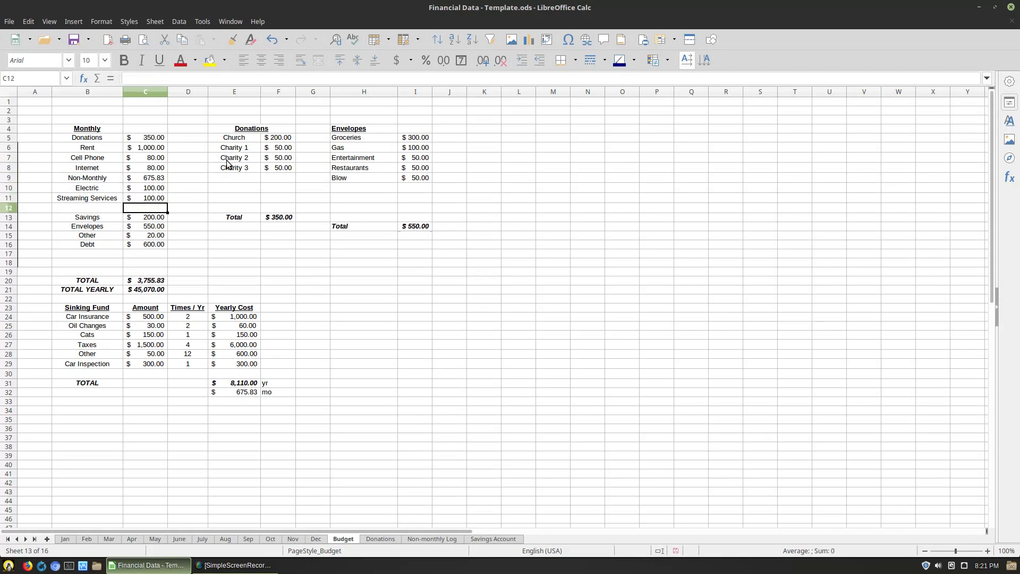
pyautogui.press('Down')
pyautogui.press('Down')
pyautogui.press('Down')
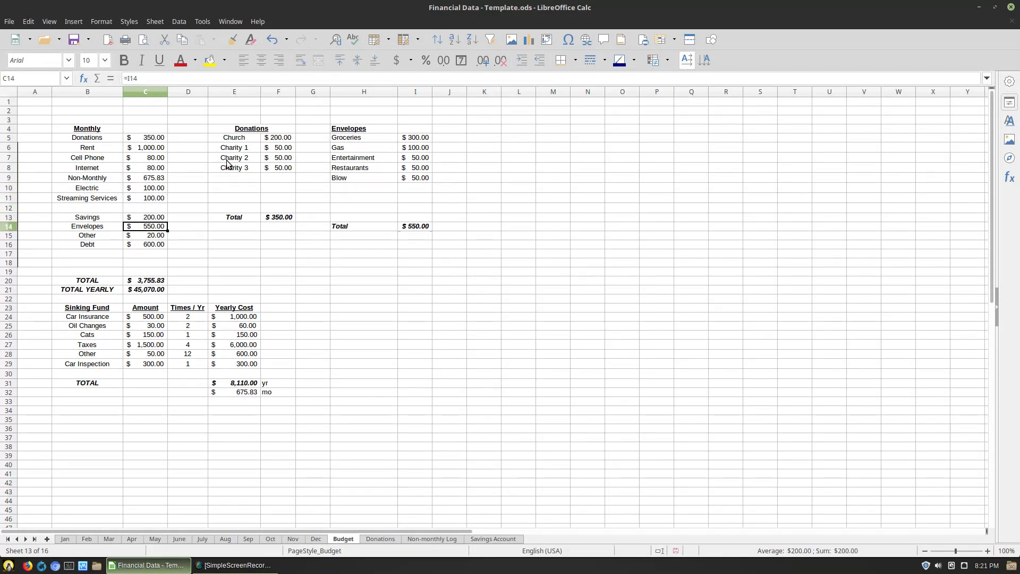
# Go through the remaining Monthly amounts and inspect the TOTAL and TOTAL YEARLY formulas in C20 and C21
pyautogui.press('Down')
pyautogui.press('Down')
pyautogui.press('Down')
pyautogui.press('Down')
pyautogui.press('Down')
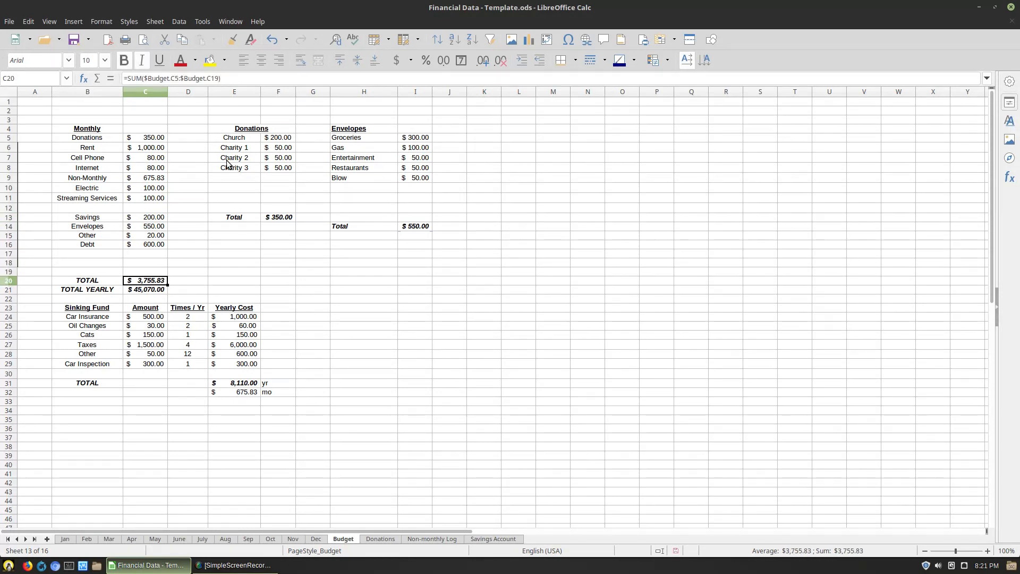
pyautogui.press('Down')
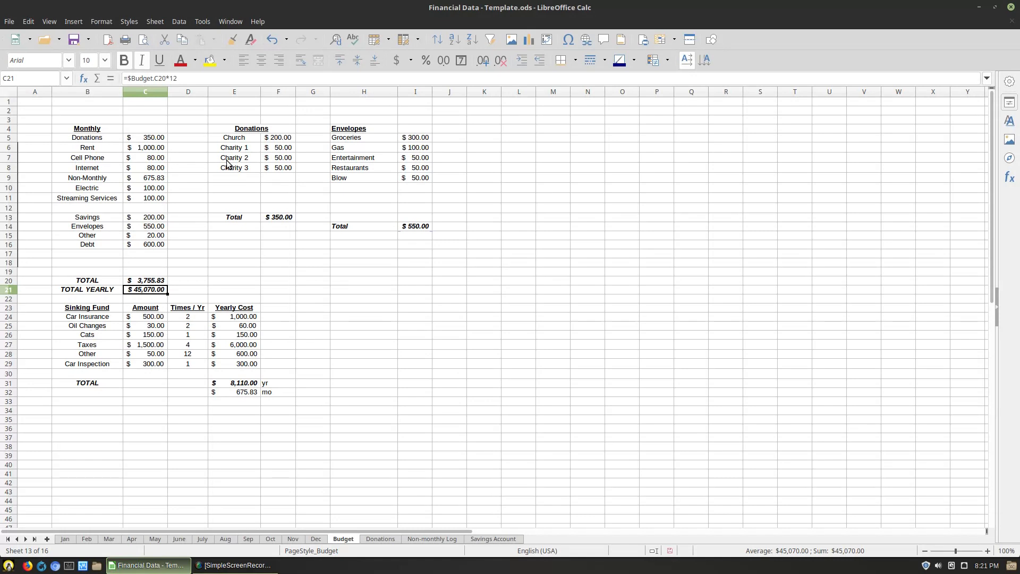
# On the Donations sheet, trace the range summed by the Total in B3 without altering its formula
pyautogui.click(385, 540)
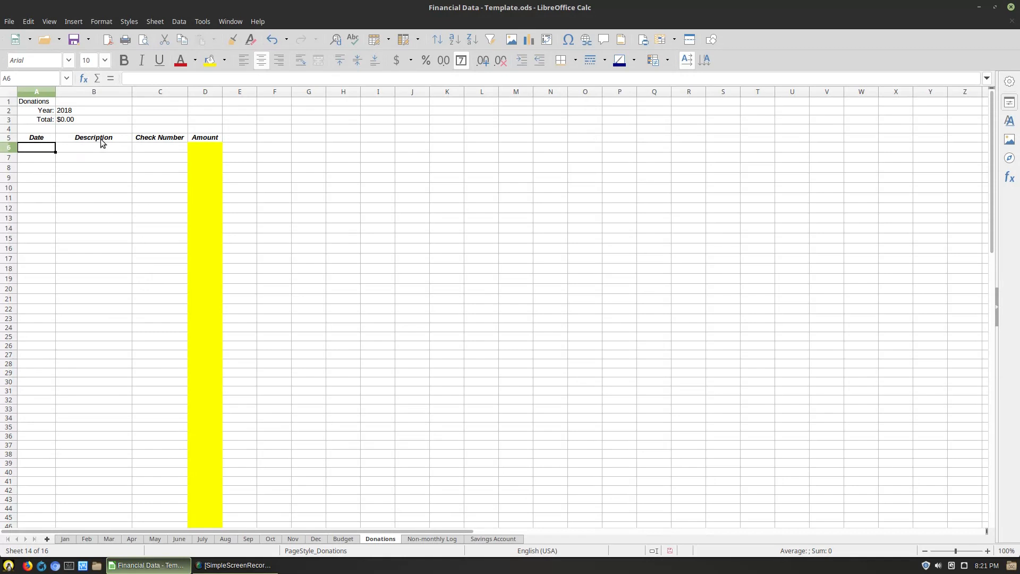
pyautogui.click(78, 120)
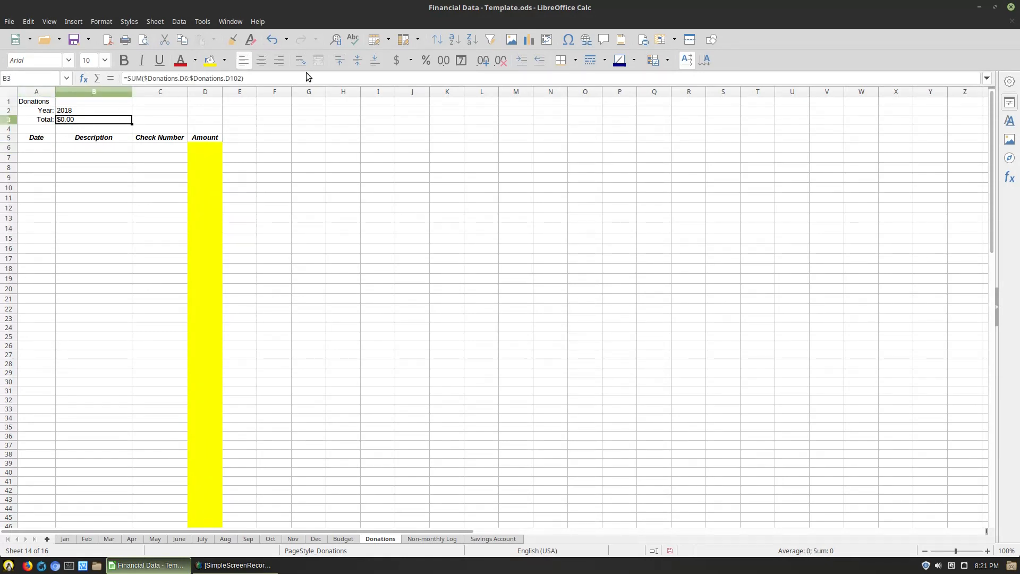
pyautogui.click(292, 80)
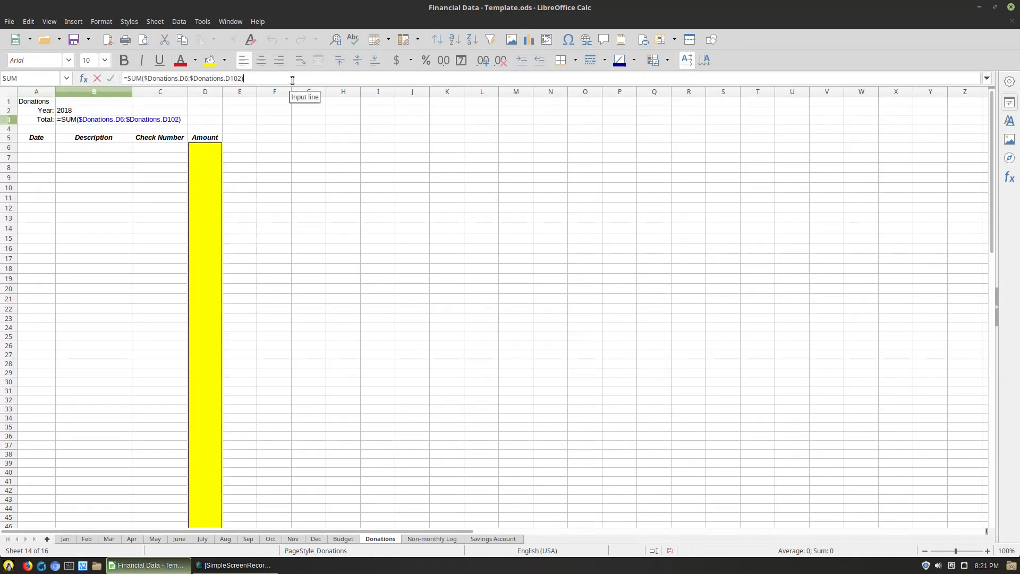
pyautogui.press('Return')
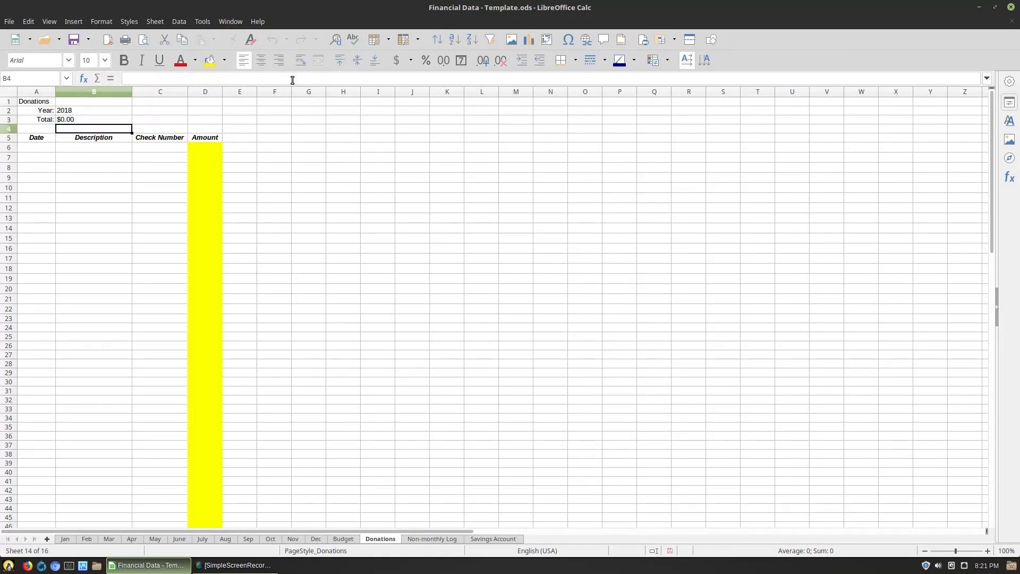
# Go through the Donations log's Date, Description, Check Number and Amount columns in the first entry row
pyautogui.click(39, 140)
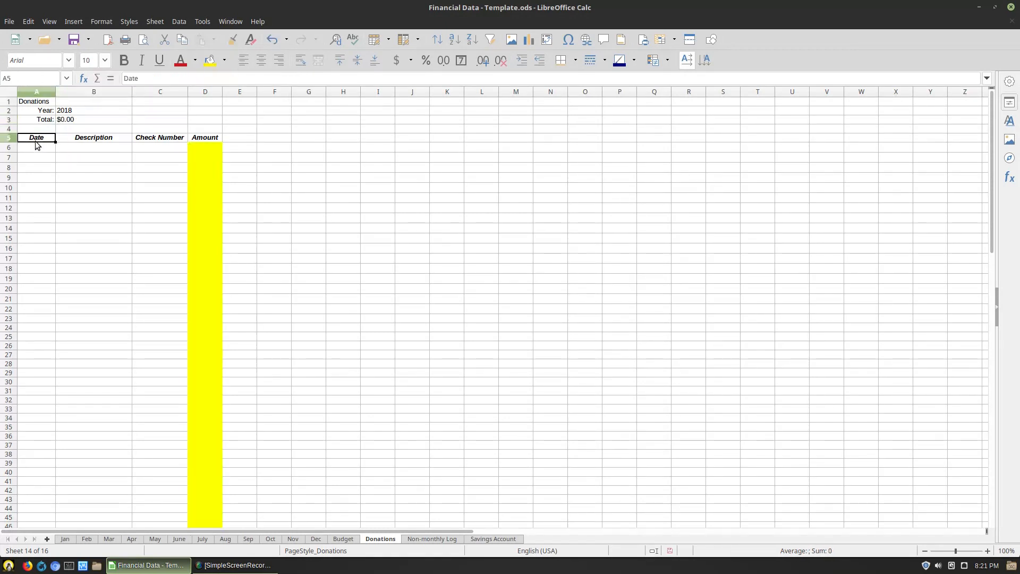
pyautogui.click(40, 148)
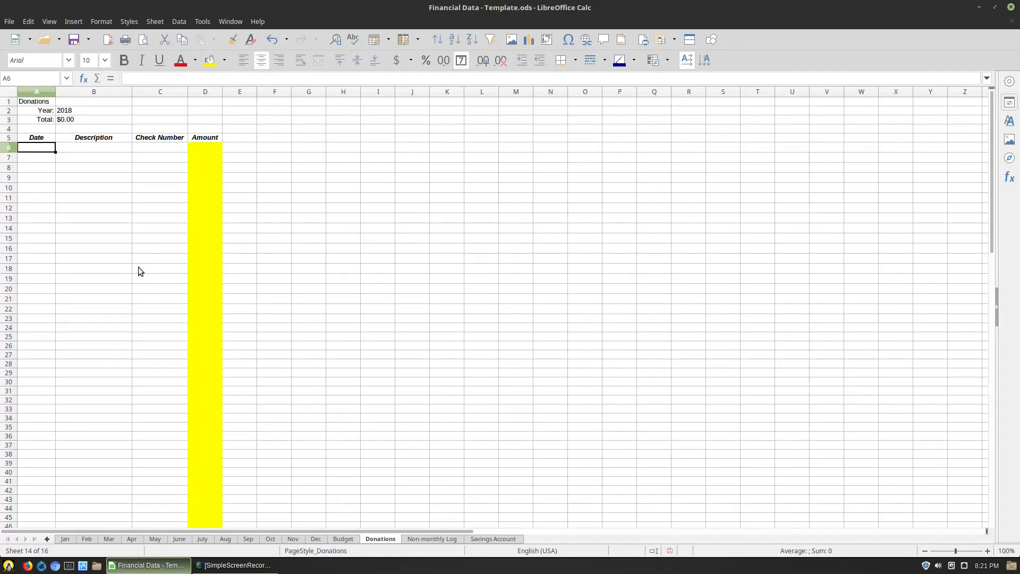
pyautogui.press('Tab')
pyautogui.press('Tab')
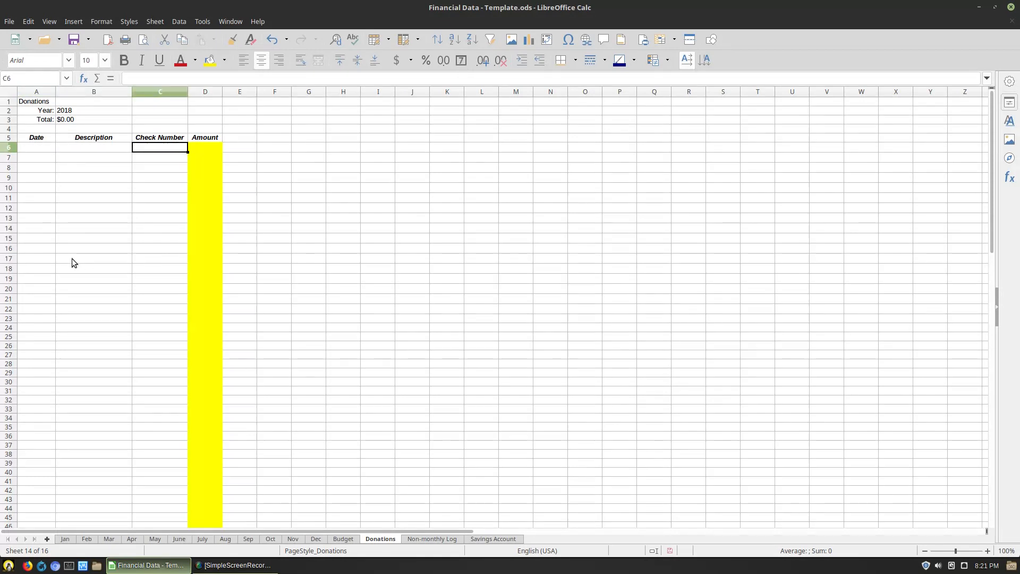
pyautogui.press('Tab')
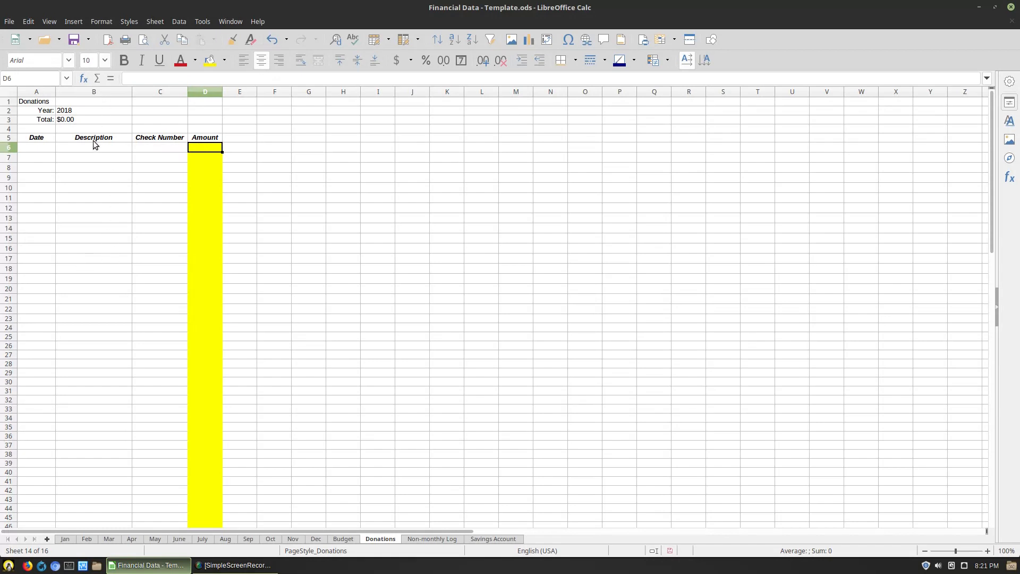
# Review the Non-monthly Log sheet's Description entry rows and inspect the Annual Cost formula in B2
pyautogui.click(443, 540)
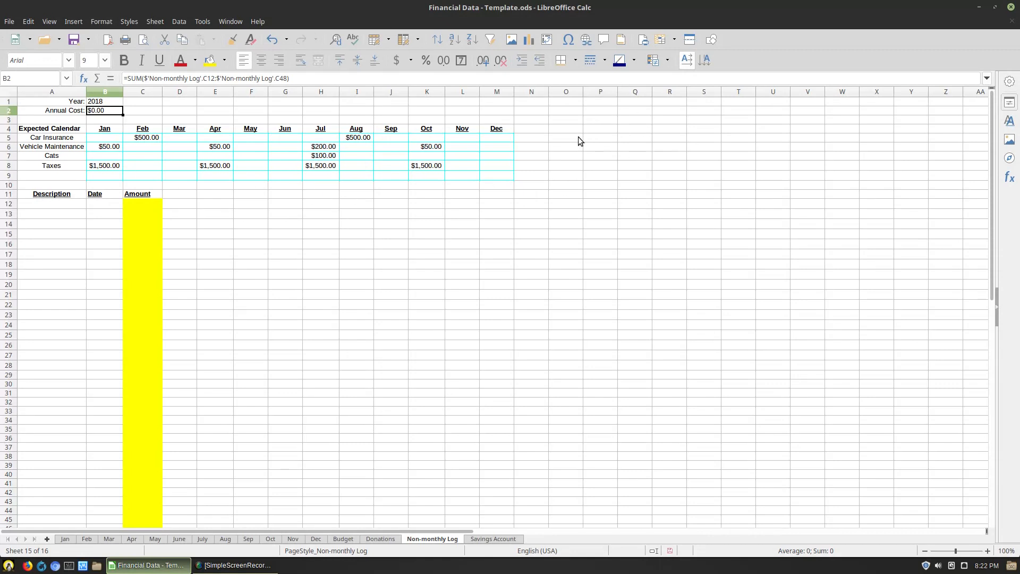
pyautogui.click(71, 207)
pyautogui.click(62, 213)
pyautogui.click(59, 223)
pyautogui.click(56, 234)
pyautogui.click(56, 242)
pyautogui.click(53, 264)
pyautogui.click(57, 284)
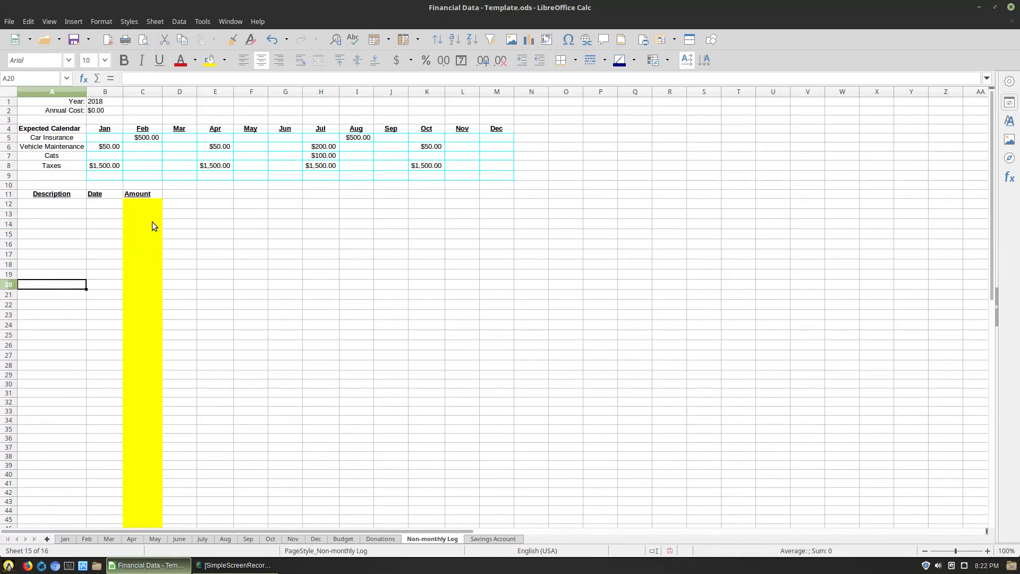
pyautogui.doubleClick(118, 110)
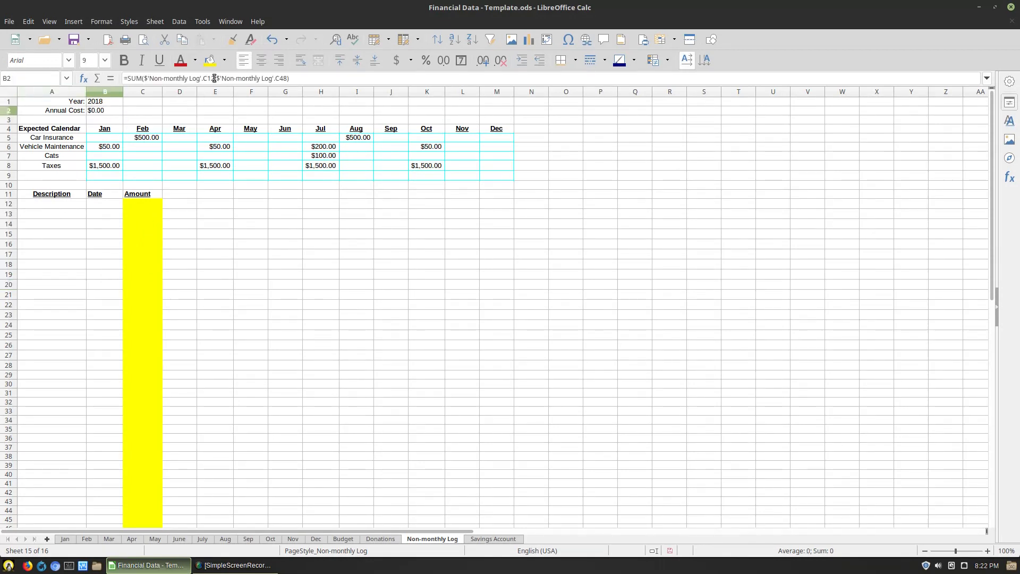
pyautogui.press('Return')
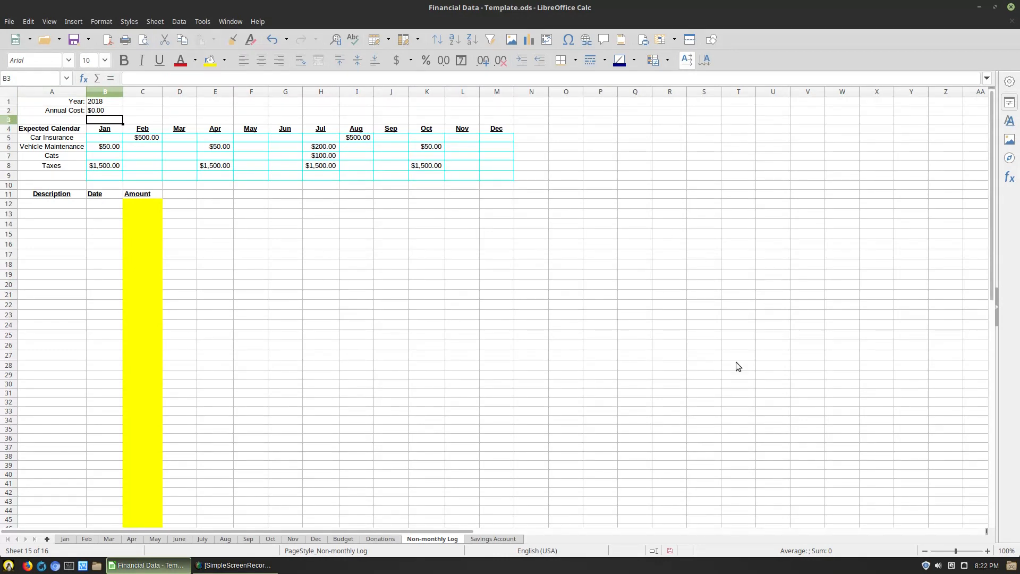
# View the Category codes of the existing entries on the Savings Account sheet
pyautogui.click(500, 541)
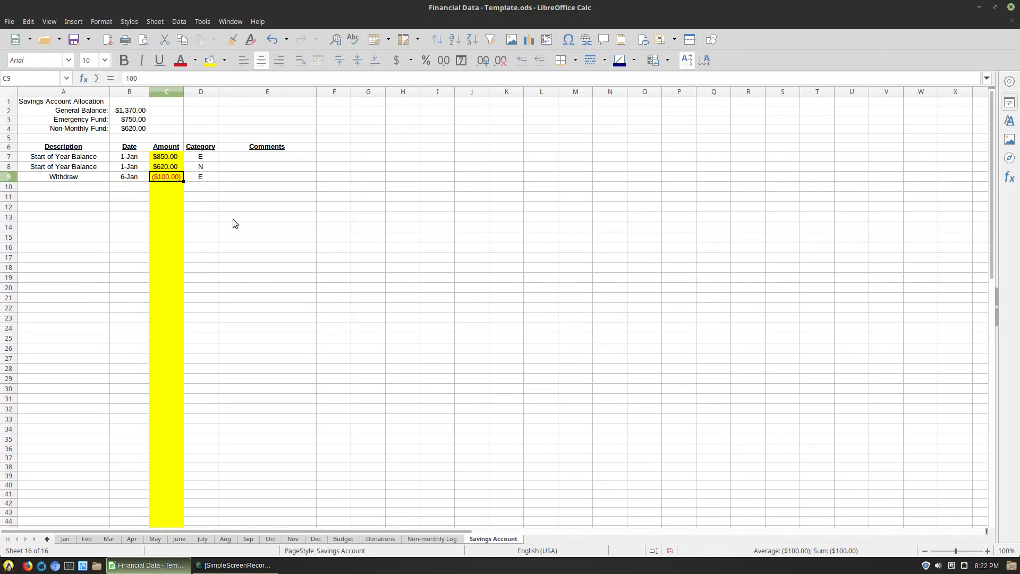
pyautogui.press('Right')
pyautogui.press('Up')
pyautogui.press('Up')
pyautogui.press('Down')
pyautogui.press('Down')
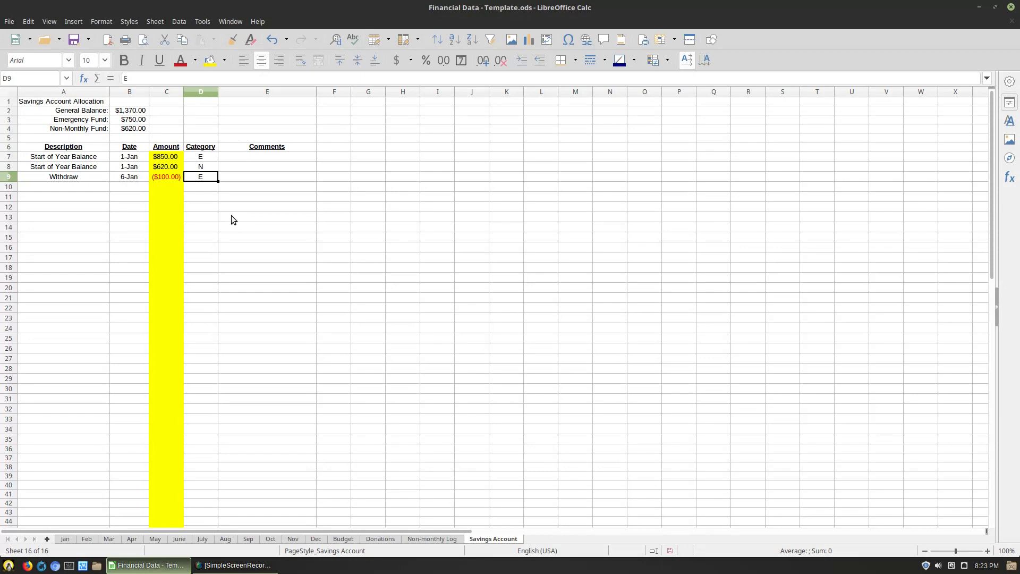
# Inspect the SUMIF formulas of the Emergency Fund in B3 and the Non-Monthly Fund in B4 without altering them
pyautogui.click(140, 120)
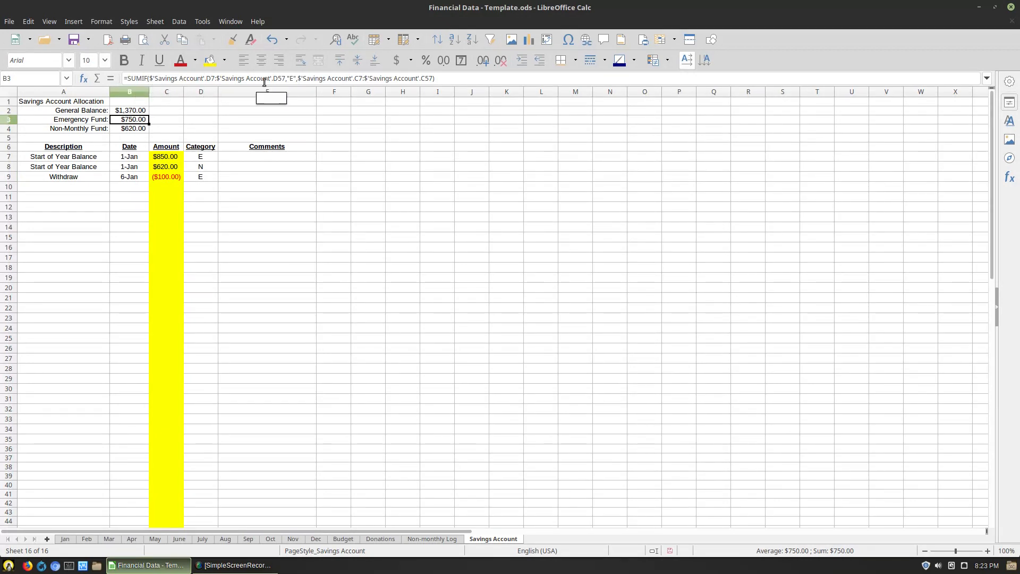
pyautogui.click(364, 78)
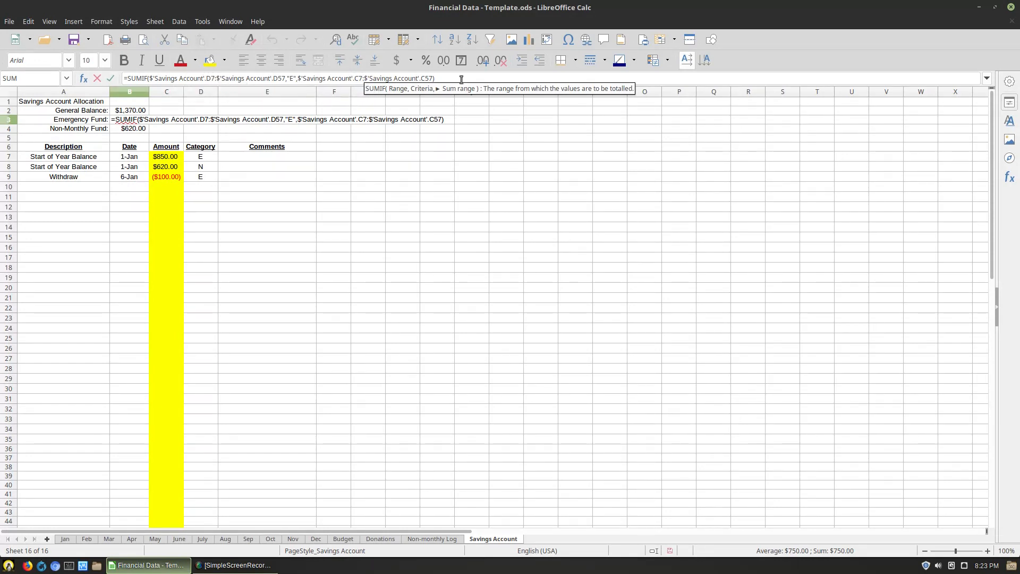
pyautogui.click(487, 80)
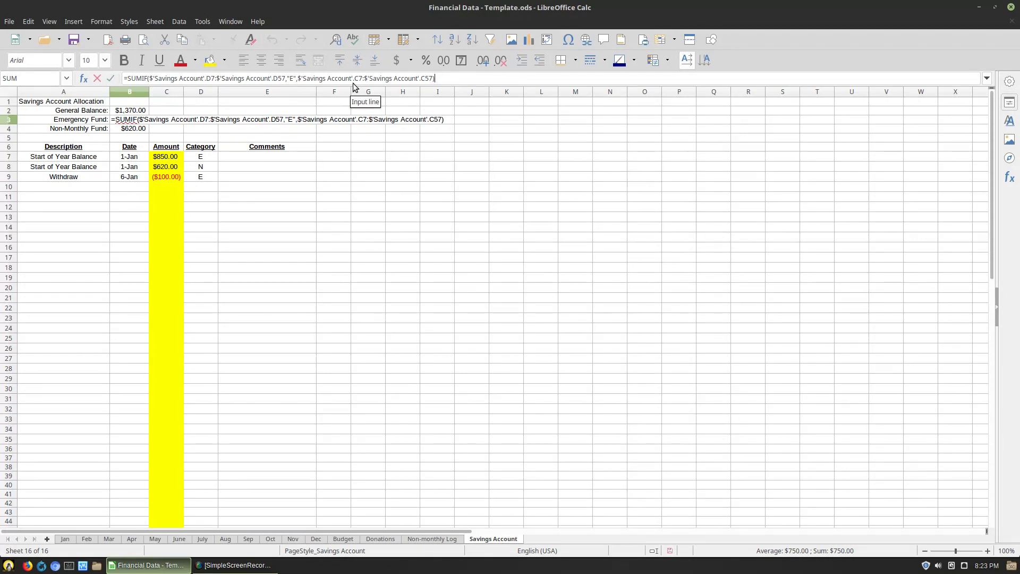
pyautogui.press('Return')
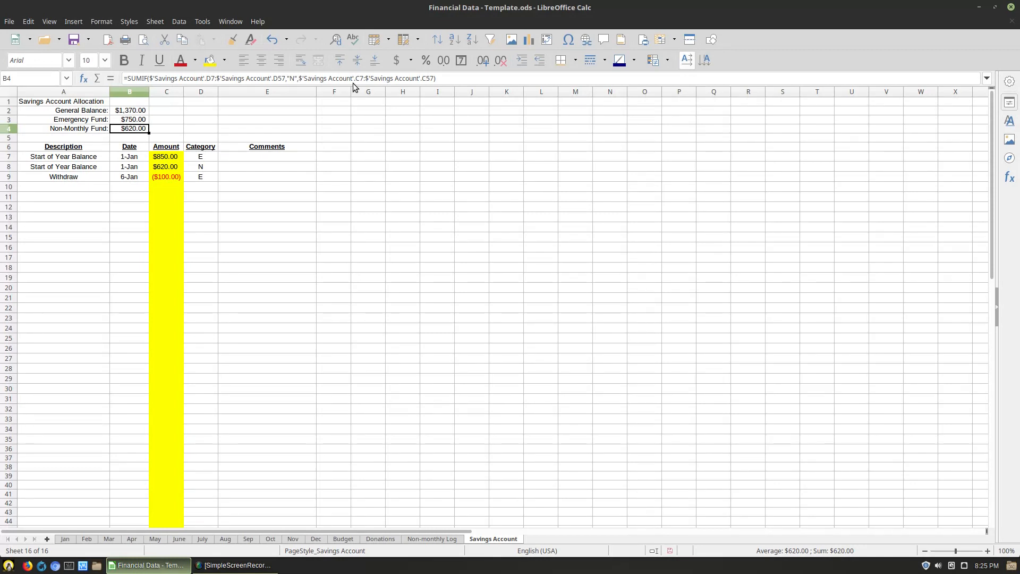
pyautogui.press('Down')
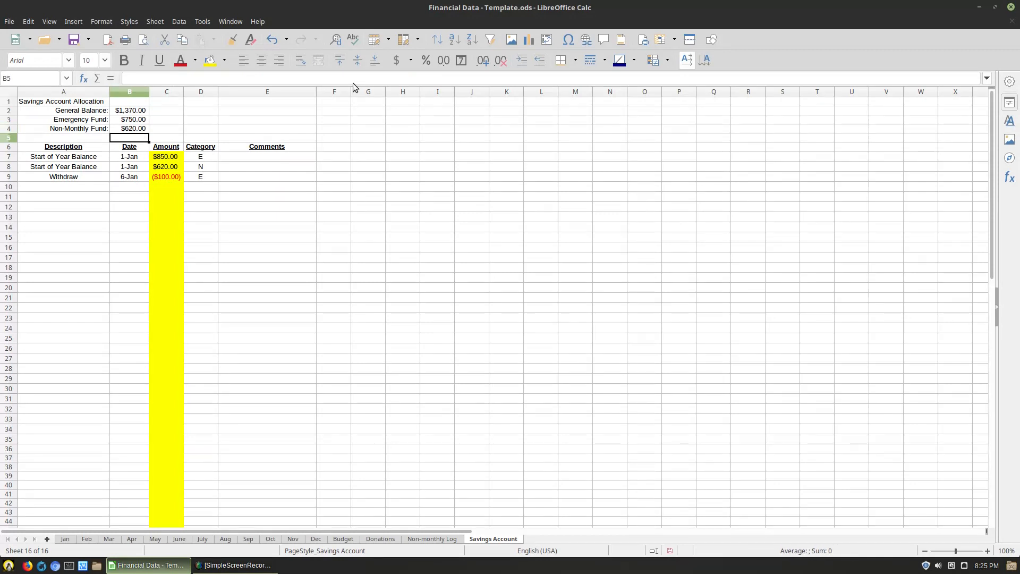
pyautogui.press('Up')
pyautogui.press('Up')
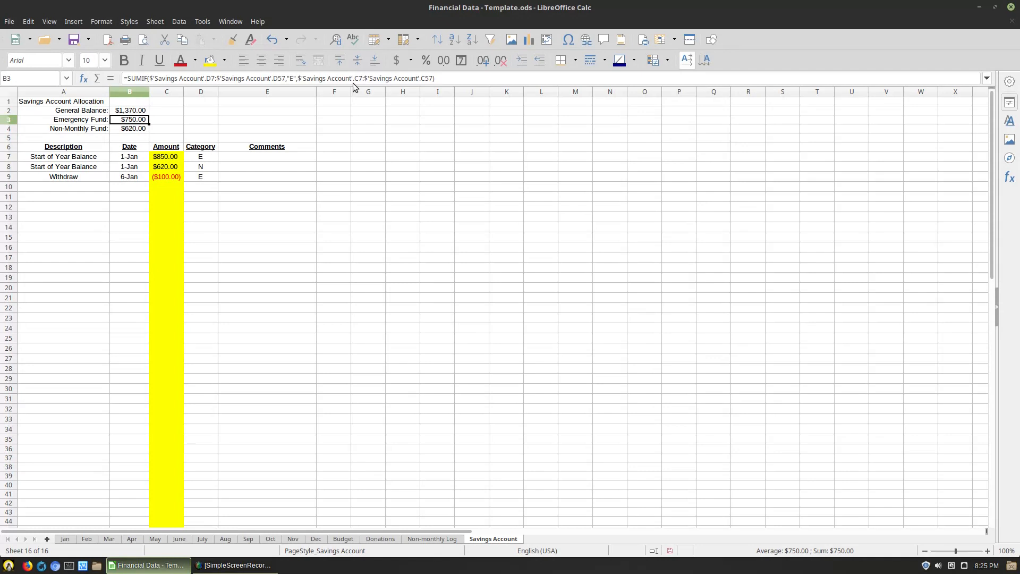
# View the Savings amount in C13 of the Budget sheet and the Non-Monthly Fund formula on the Savings Account sheet
pyautogui.click(350, 540)
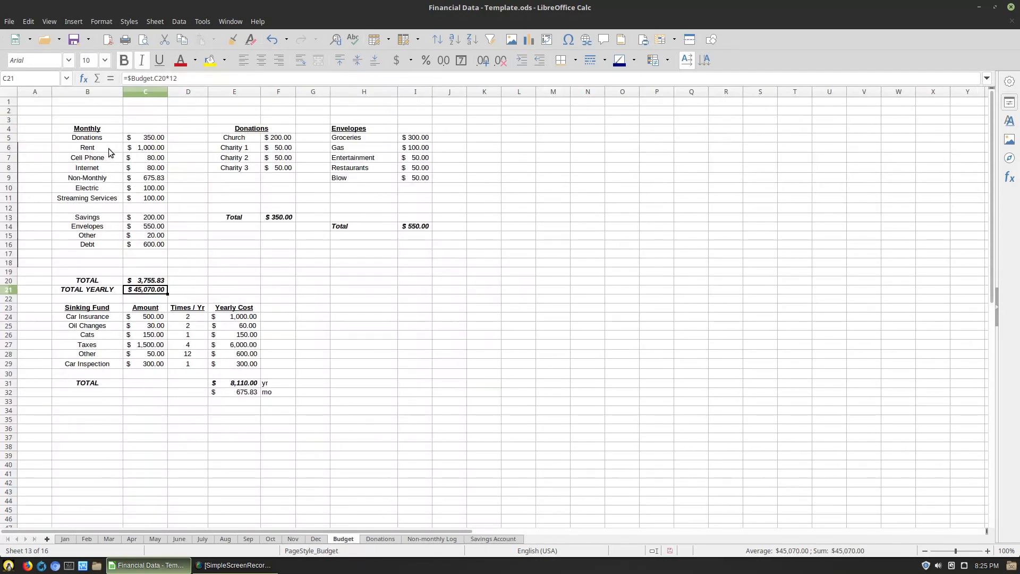
pyautogui.click(145, 219)
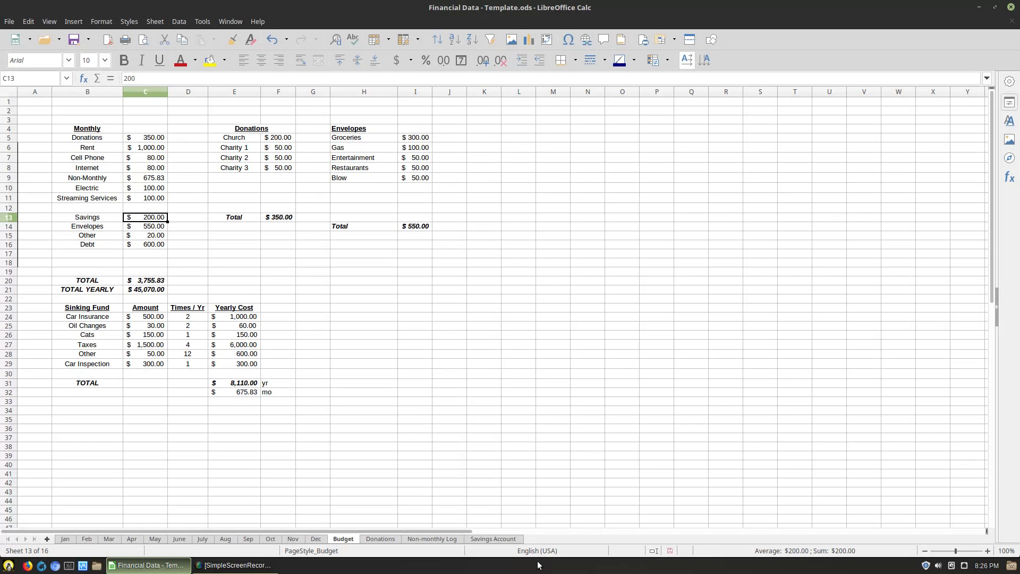
pyautogui.click(502, 539)
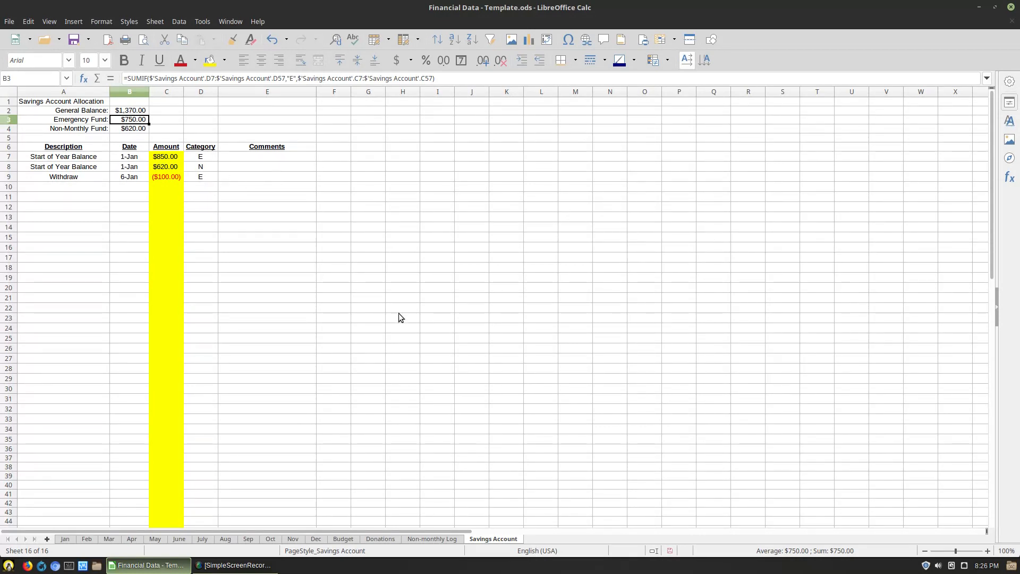
pyautogui.press('Down')
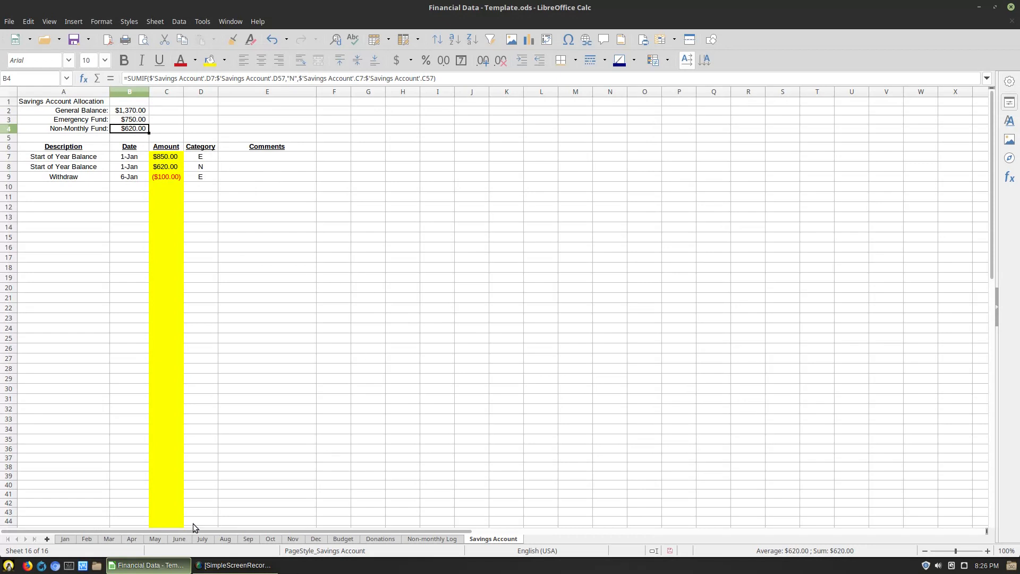
# On the Jan sheet, inspect the Actual formulas in the Envelopes table from Gas in K4 to Restaurants in K7
pyautogui.click(69, 541)
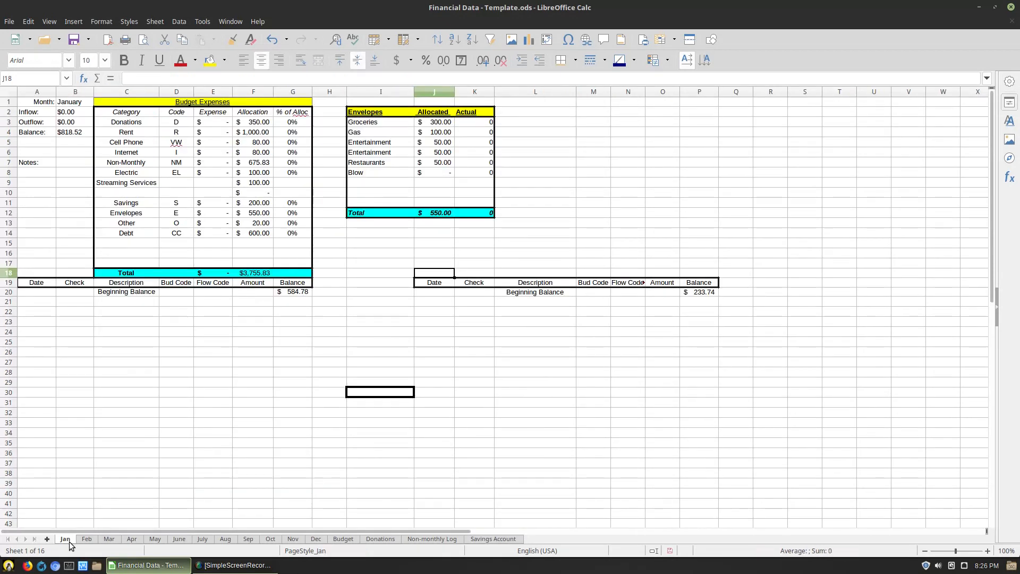
pyautogui.click(481, 132)
pyautogui.click(483, 143)
pyautogui.click(481, 153)
pyautogui.click(481, 163)
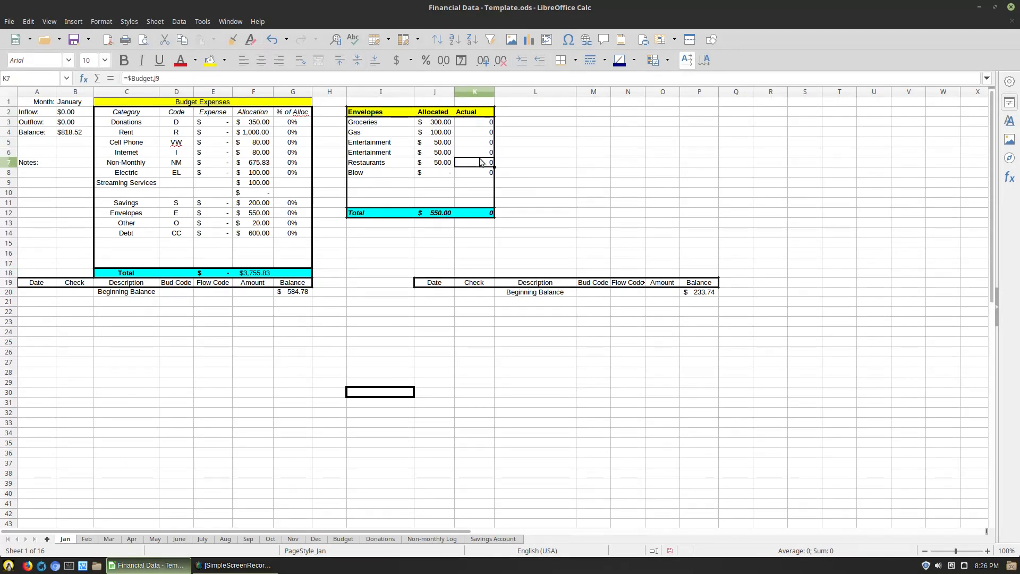
pyautogui.doubleClick(481, 162)
pyautogui.click(484, 172)
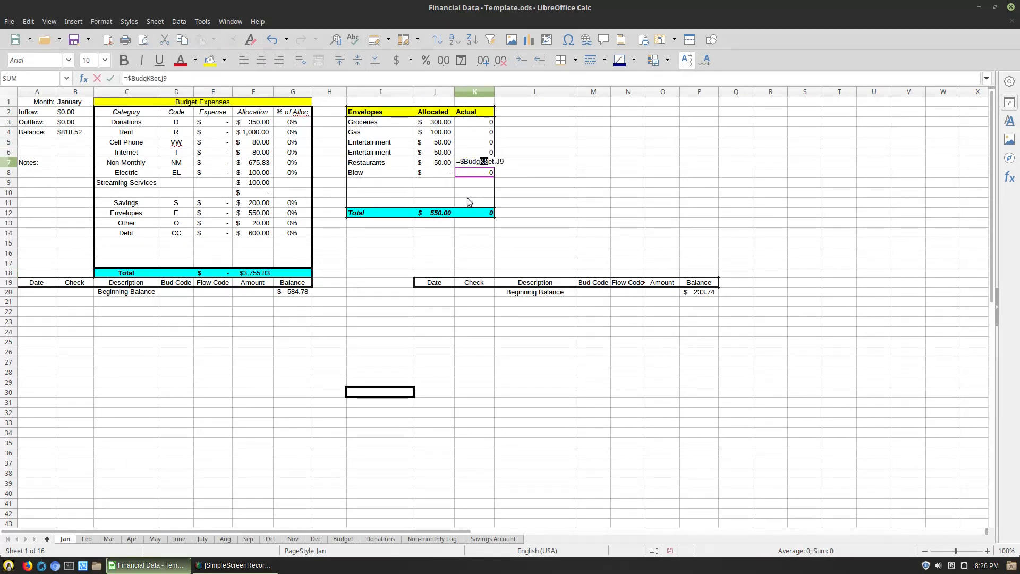
pyautogui.press('Return')
pyautogui.hotkey('ctrl', 'z')
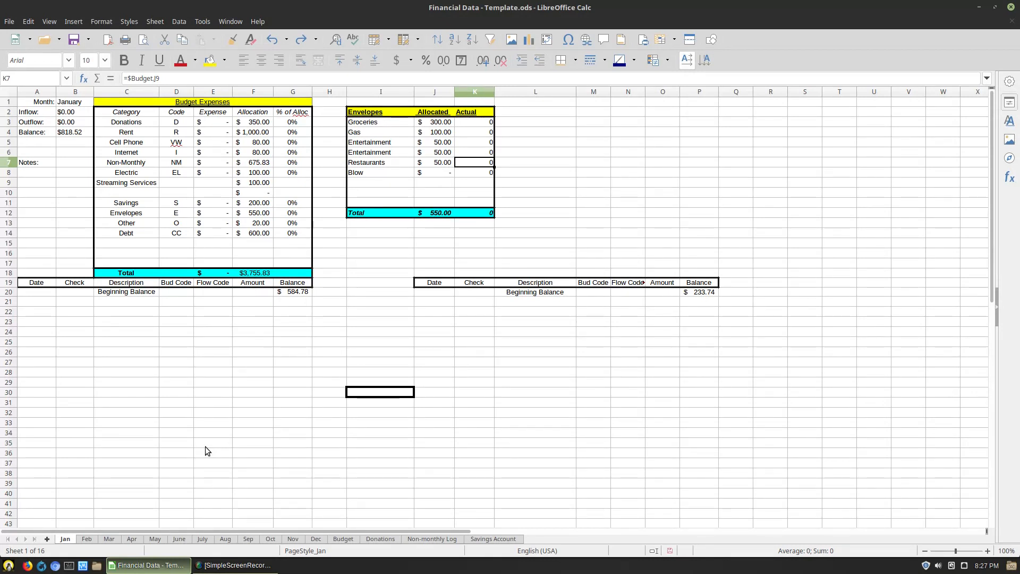
# Review the budget categories in column C of the Budget Expenses table on the Jan sheet
pyautogui.click(133, 115)
pyautogui.press('Down')
pyautogui.press('Down')
pyautogui.press('Down')
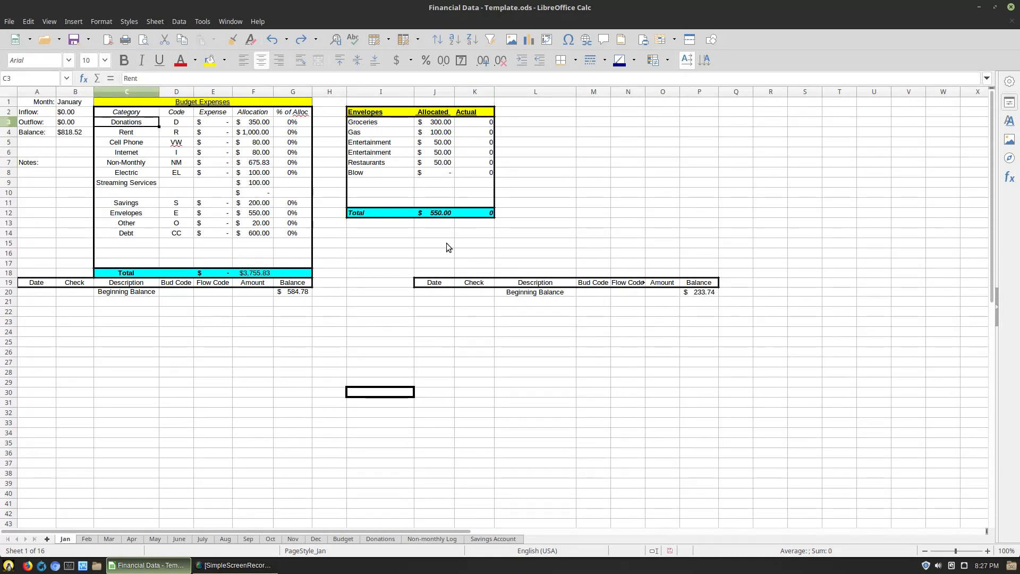
pyautogui.press('Down')
pyautogui.press('Down')
pyautogui.press('Down')
pyautogui.press('Down')
pyautogui.press('Down')
pyautogui.press('Down')
pyautogui.press('Down')
pyautogui.press('Down')
pyautogui.press('Up')
pyautogui.press('Up')
pyautogui.press('Up')
pyautogui.press('Up')
pyautogui.press('Up')
pyautogui.press('Up')
pyautogui.press('Up')
# Review the category codes in column D of the Budget Expenses table, from Donations down past Debt
pyautogui.press('Right')
pyautogui.press('Up')
pyautogui.press('Up')
pyautogui.press('Up')
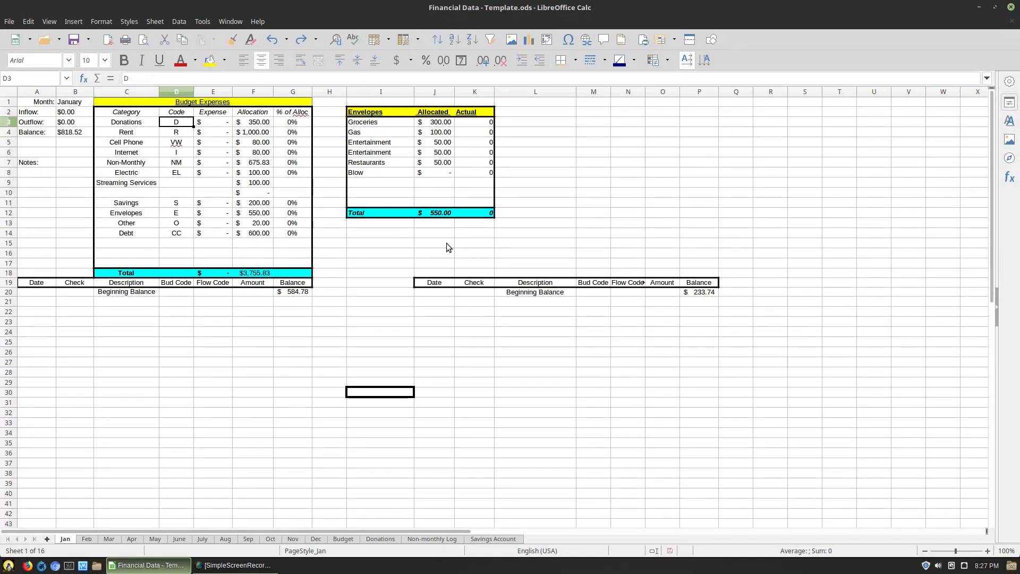
pyautogui.press('Down')
pyautogui.press('Down')
pyautogui.press('Down')
pyautogui.press('Down')
pyautogui.press('Down')
pyautogui.press('Down')
pyautogui.press('Down')
pyautogui.press('Down')
pyautogui.press('Down')
pyautogui.press('Down')
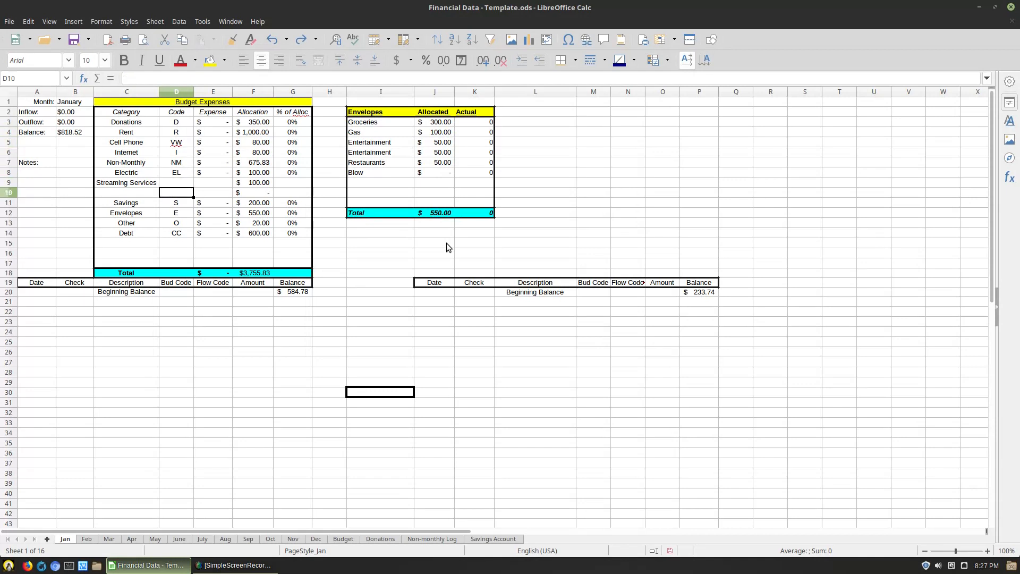
pyautogui.press('Down')
pyautogui.press('Down')
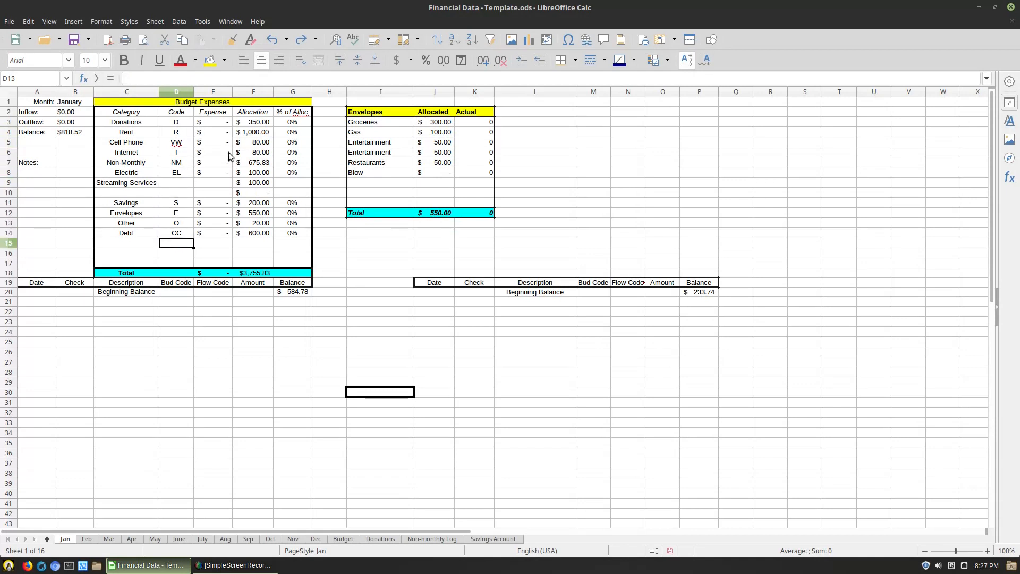
# Inspect the SUMIF formula of the Donations expense in E3 and the ranges it references, without altering it
pyautogui.click(221, 122)
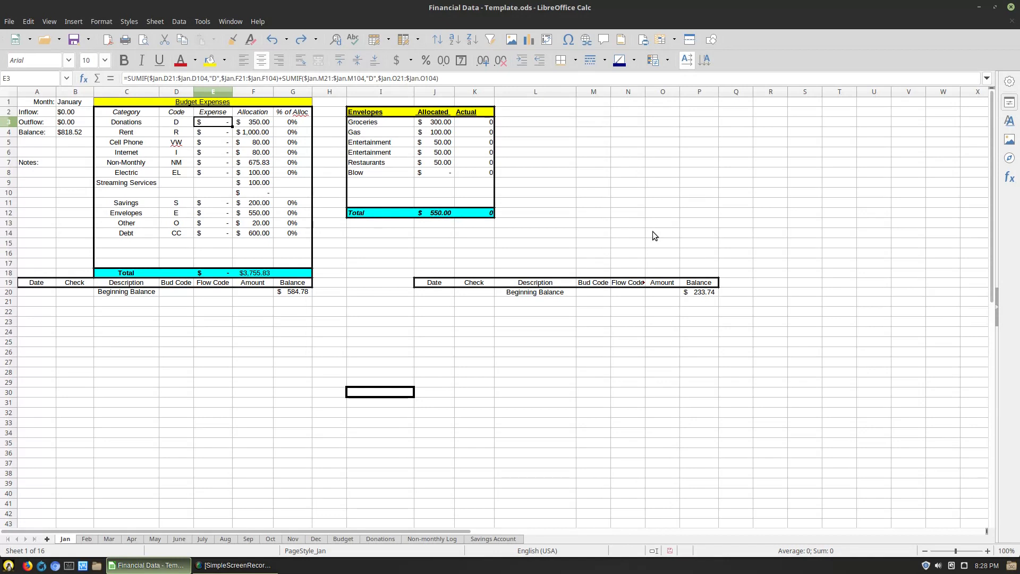
pyautogui.click(487, 80)
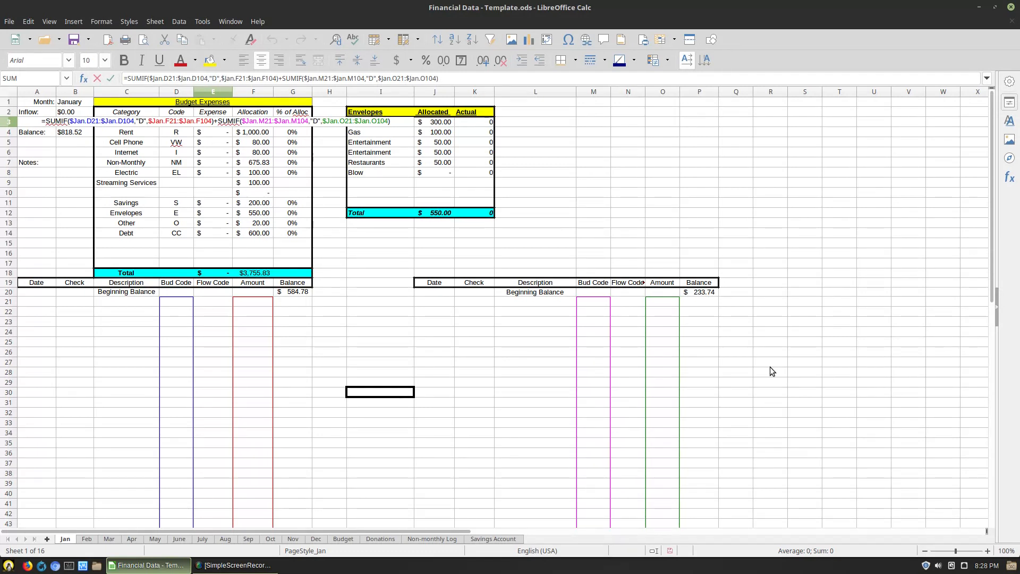
pyautogui.press('Return')
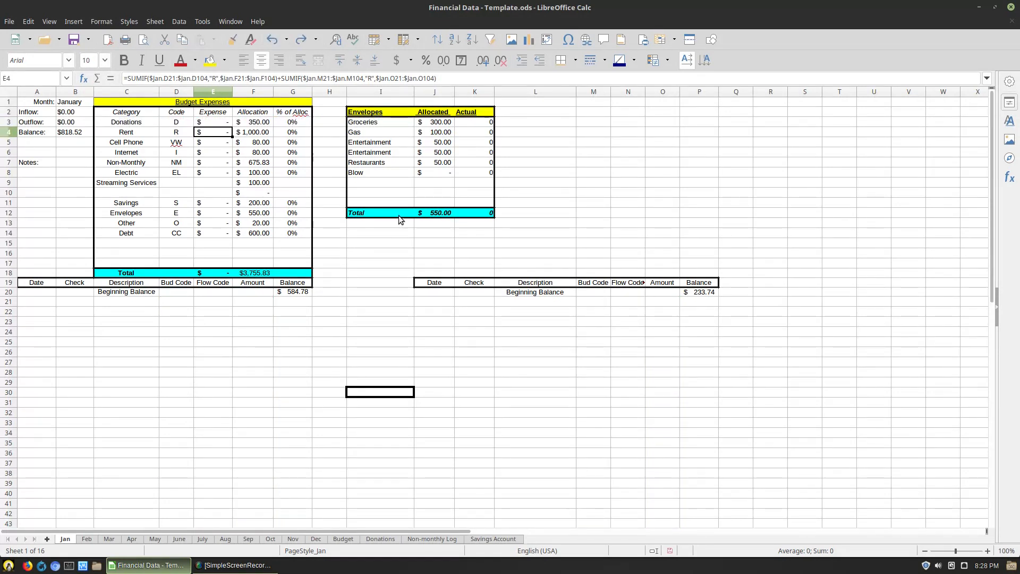
# In row 21 of the register in columns J to P, enter budget code D, description Church and check number 101
pyautogui.click(599, 301)
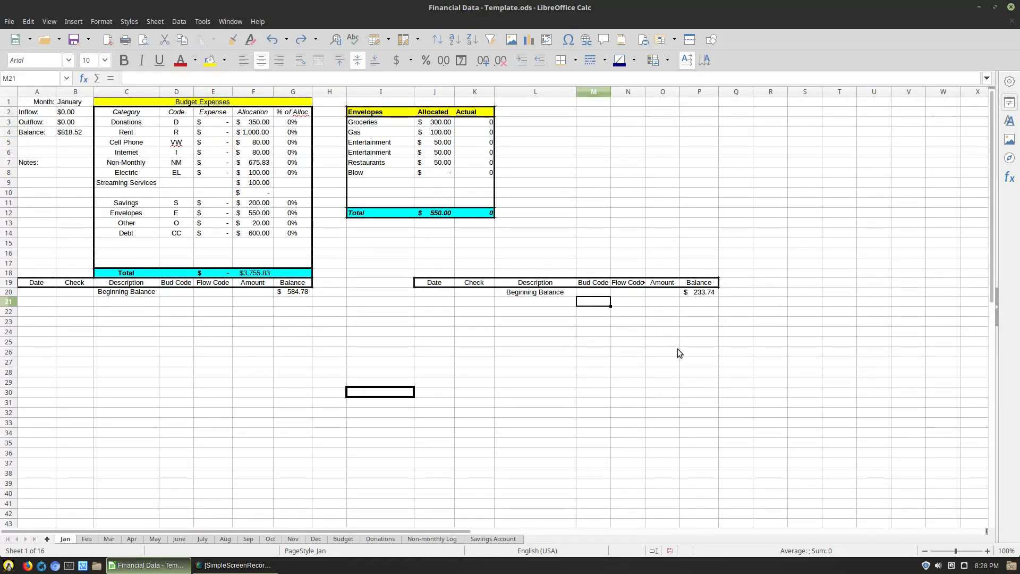
pyautogui.write('D')
pyautogui.press('Left')
pyautogui.write('C')
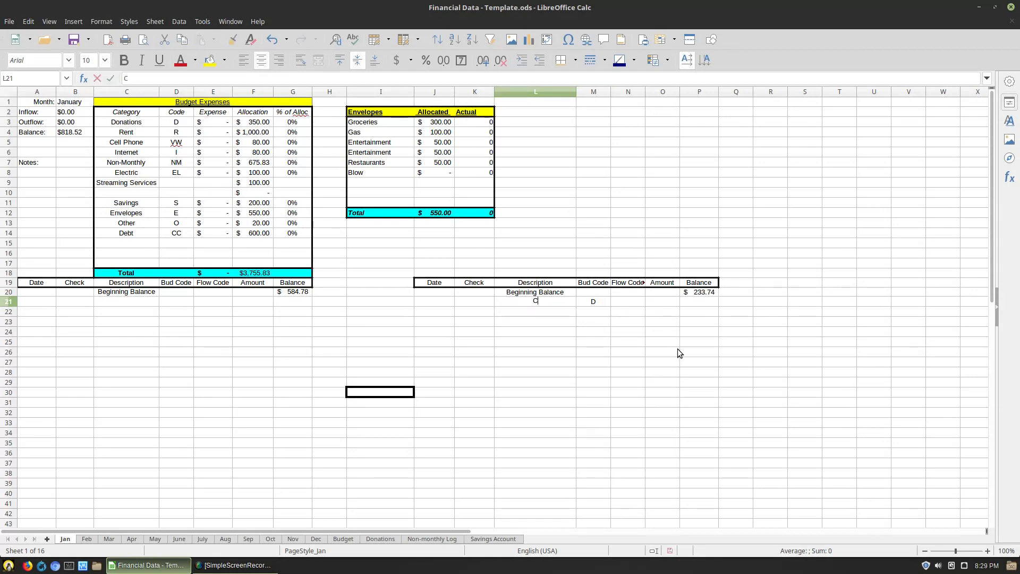
pyautogui.write('hurch')
pyautogui.press('Left')
pyautogui.write('101')
pyautogui.press('Left')
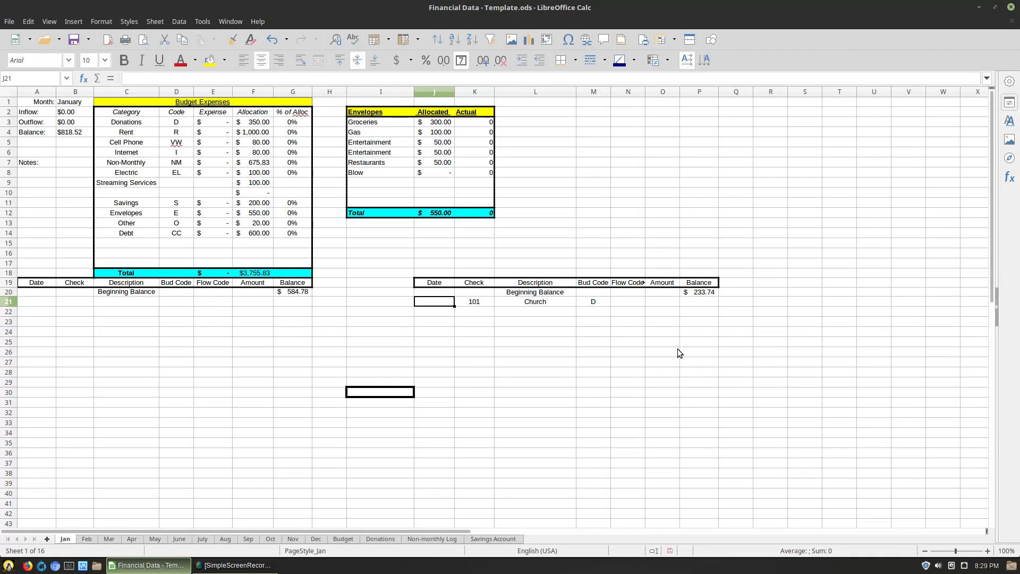
# Give the Church transaction in row 21 the date 12/1 and an amount of 200
pyautogui.write('12/1')
pyautogui.press('Right')
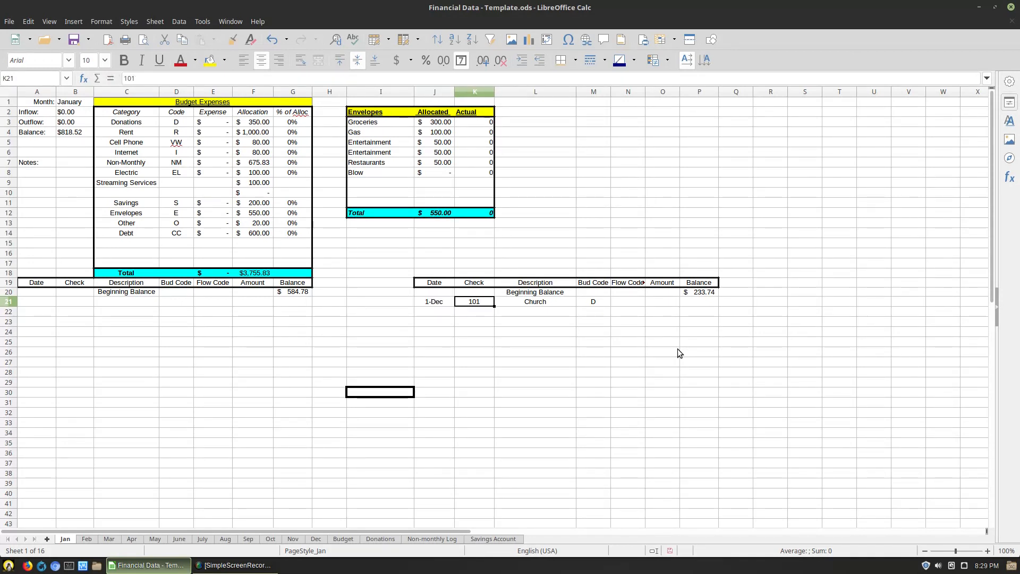
pyautogui.press('Right')
pyautogui.press('Right')
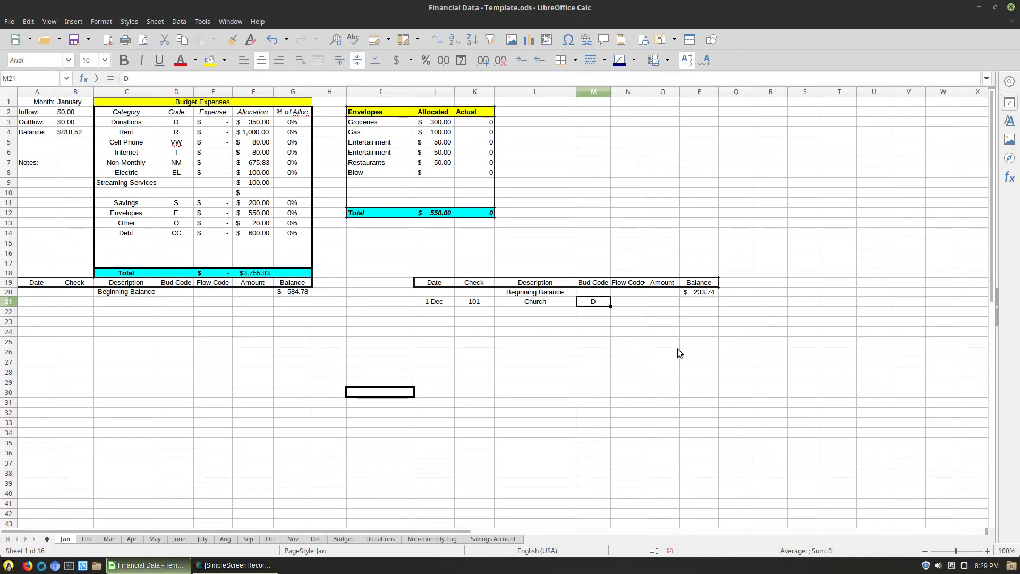
pyautogui.press('Right')
pyautogui.press('Right')
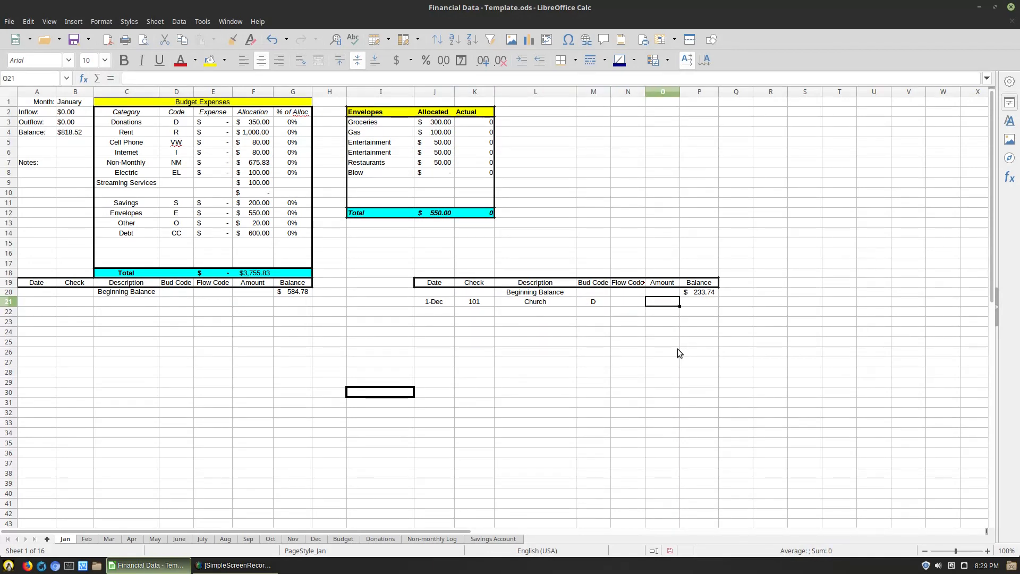
pyautogui.write('200')
pyautogui.press('Right')
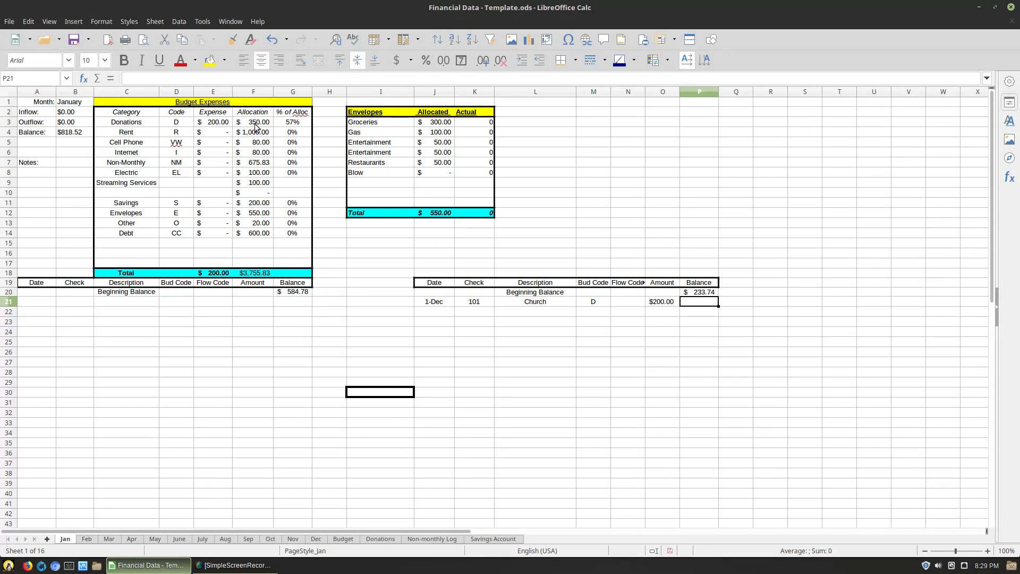
# Inspect the % of Alloc formula for Donations in G3 without altering it
pyautogui.click(302, 125)
pyautogui.click(312, 79)
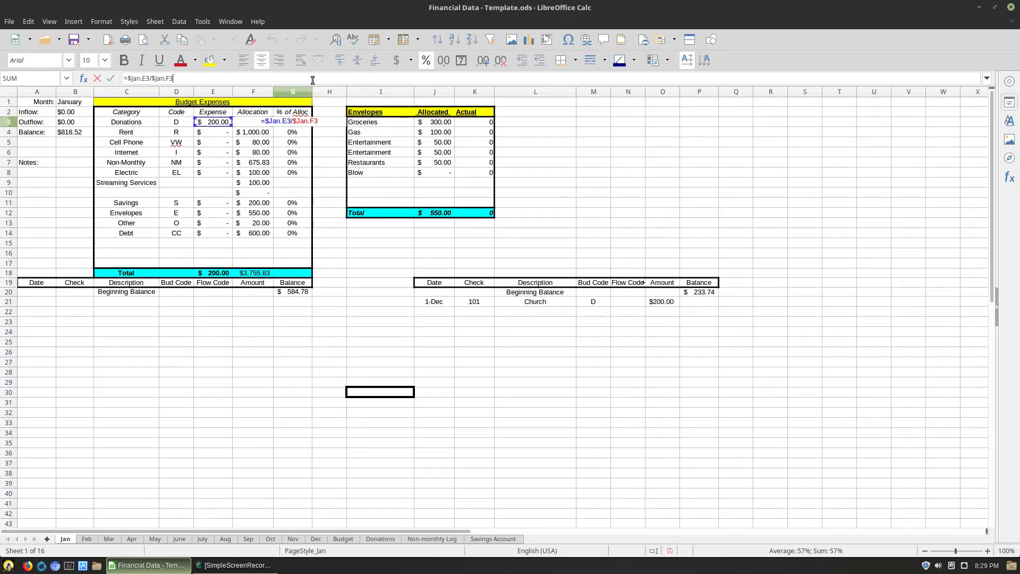
pyautogui.press('Return')
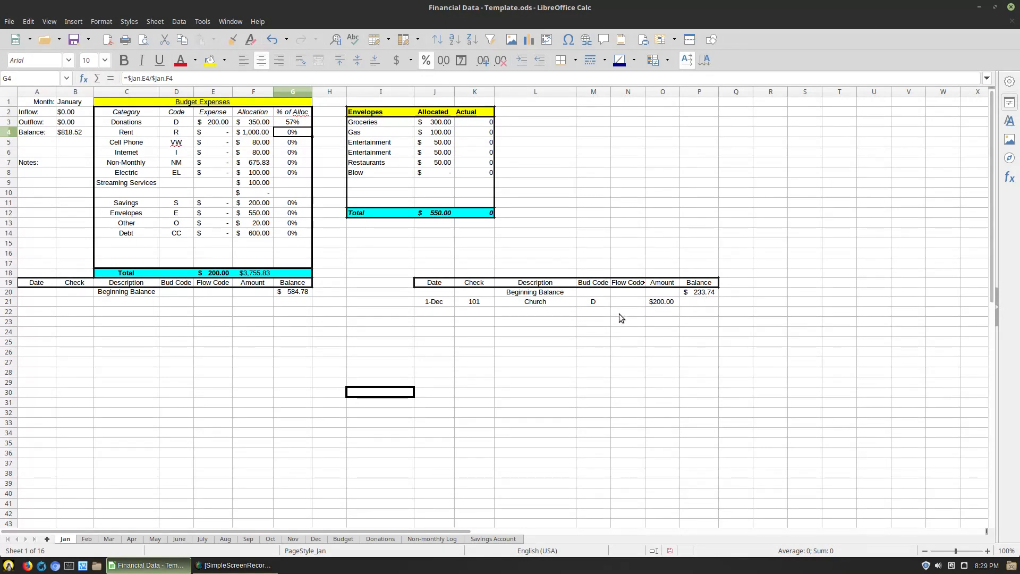
# Record a Rent transaction in row 22 below the Church entry with code R, check 102, date 12/2 and amount 1000
pyautogui.click(601, 312)
pyautogui.write('R')
pyautogui.hotkey('shift', 'Tab')
pyautogui.write('Rent')
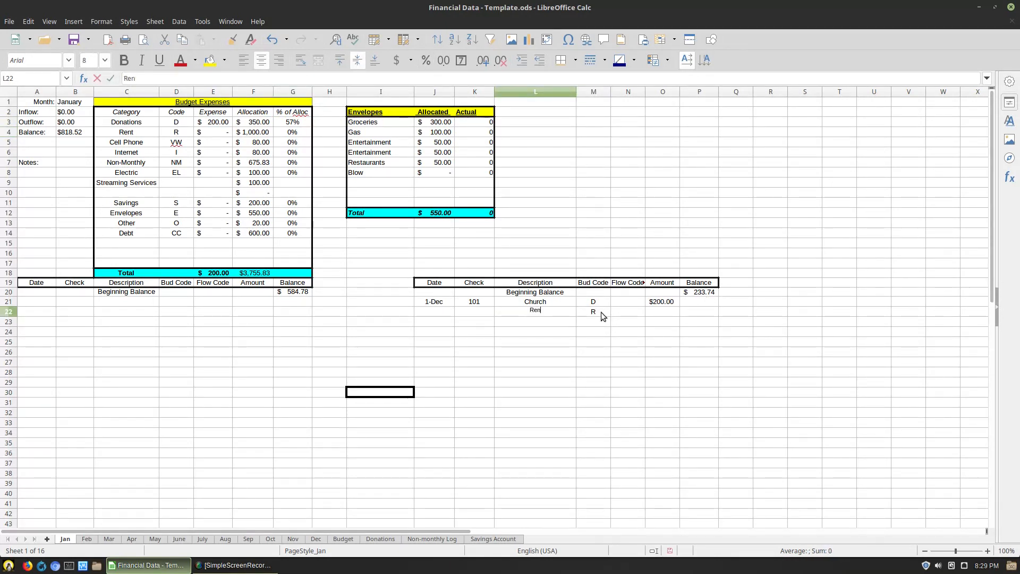
pyautogui.hotkey('shift', 'Tab')
pyautogui.write('102')
pyautogui.hotkey('shift', 'Tab')
pyautogui.write('12/2')
pyautogui.press('Tab')
pyautogui.press('Tab')
pyautogui.press('Tab')
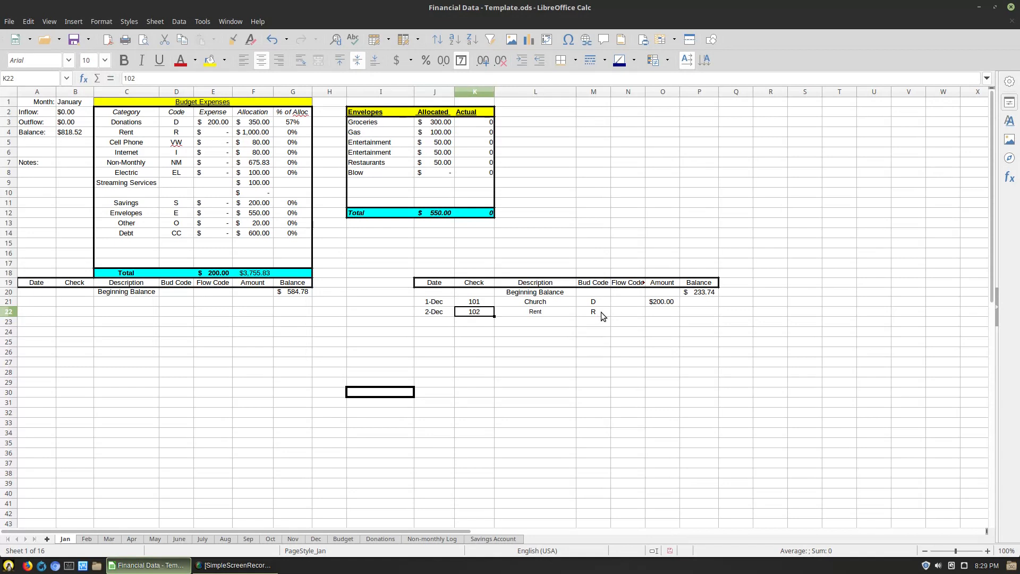
pyautogui.press('Tab')
pyautogui.press('Tab')
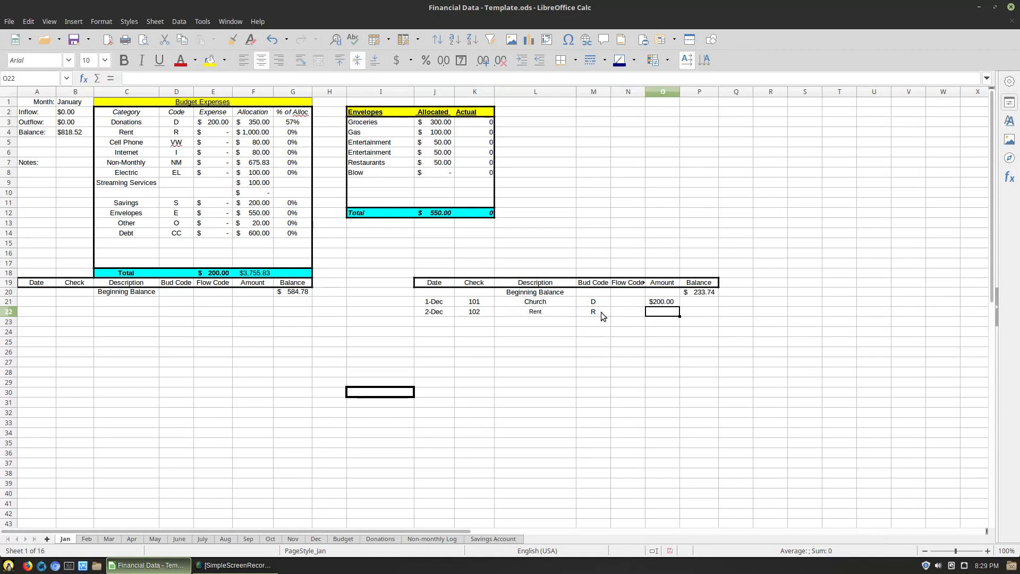
pyautogui.write('1000')
pyautogui.press('Tab')
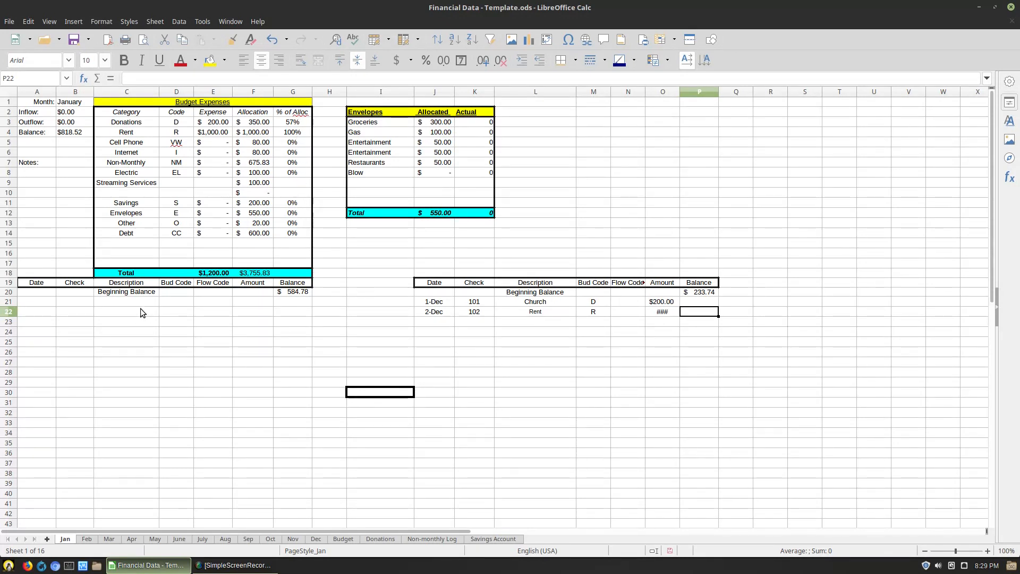
# Clear the Rent transaction from cells J22 to P22
pyautogui.moveTo(437, 312); pyautogui.dragTo(684, 314)
pyautogui.press('Delete')
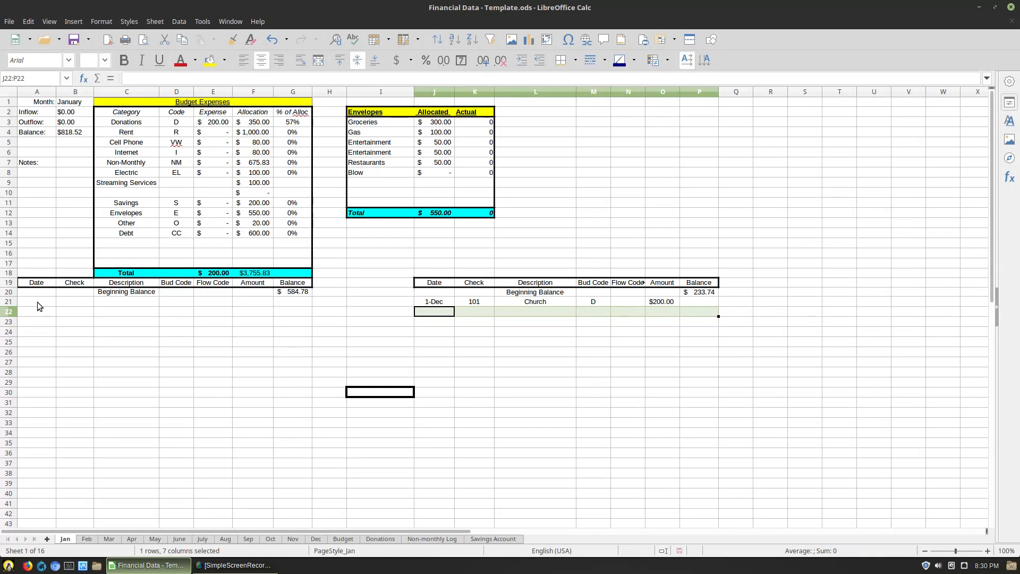
# Record a Rent transaction in row 21, starting in A21, with date 12/1, check 102, code R and amount 1000
pyautogui.click(37, 303)
pyautogui.write('12/1')
pyautogui.press('Tab')
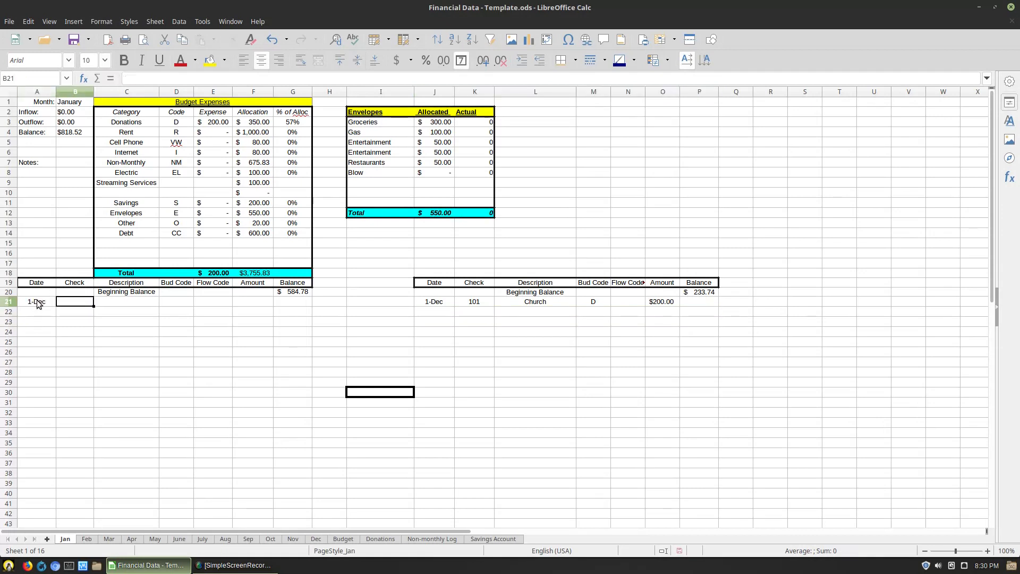
pyautogui.write('102')
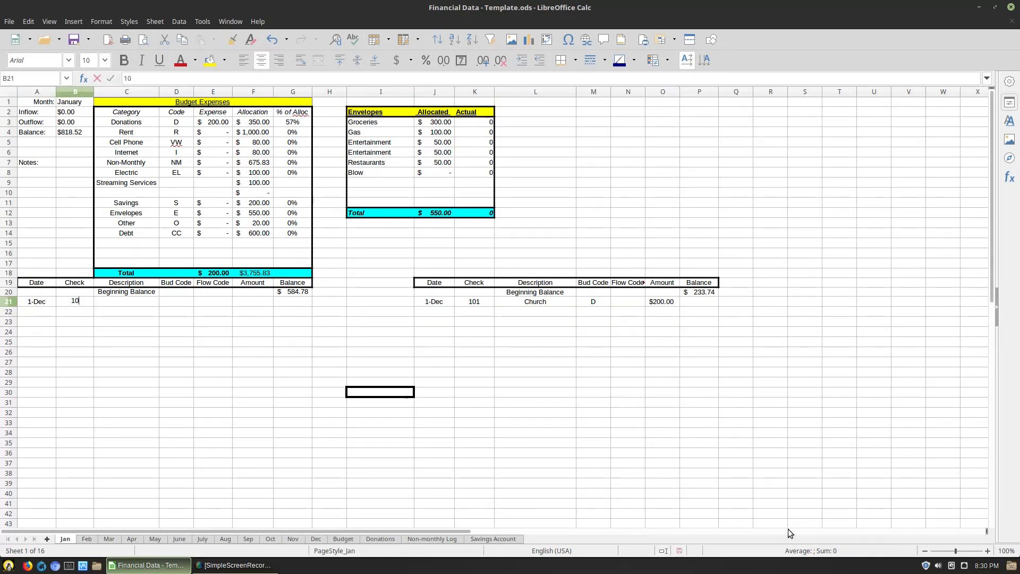
pyautogui.press('Tab')
pyautogui.write('Rent')
pyautogui.press('Tab')
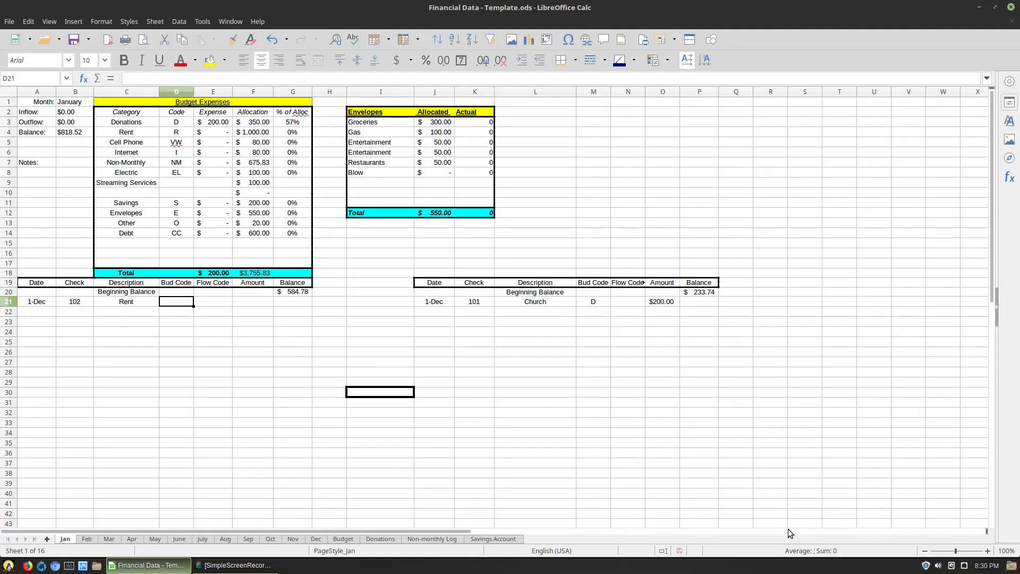
pyautogui.write('R')
pyautogui.press('Tab')
pyautogui.press('Tab')
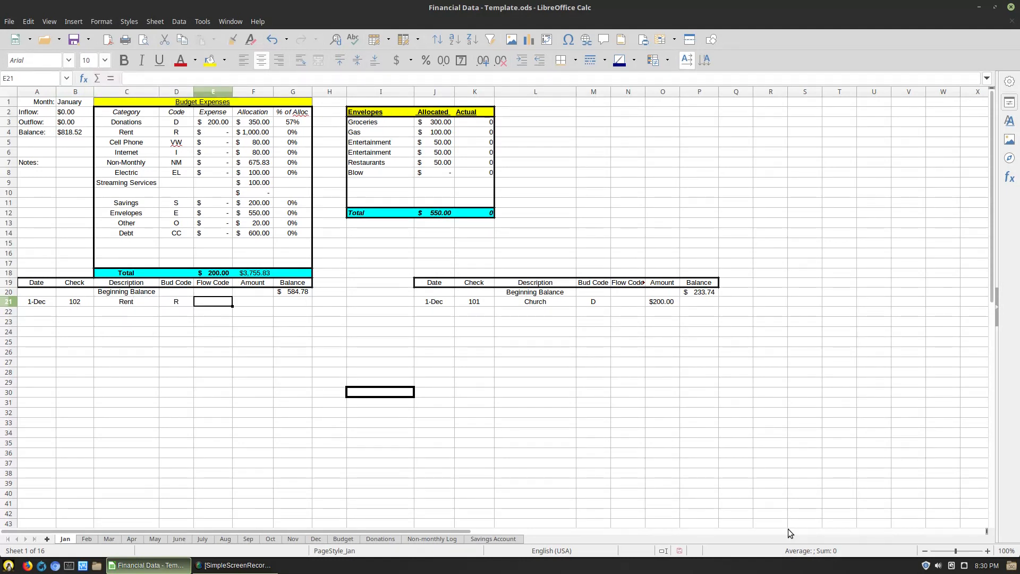
pyautogui.write('1000')
pyautogui.press('Tab')
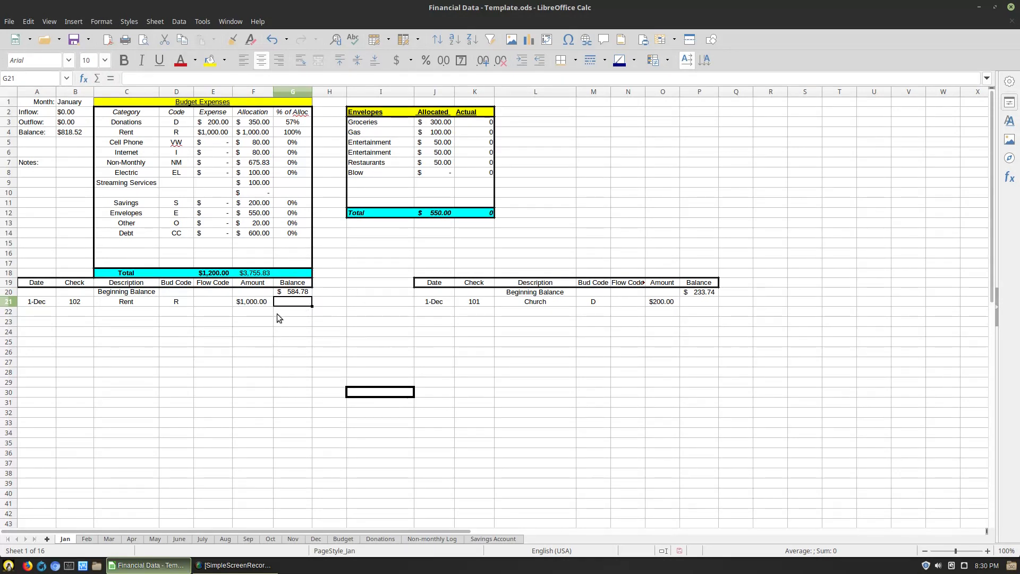
# Calculate the Rent row's balance in G21 with the formula =G20-F21
pyautogui.click(294, 294)
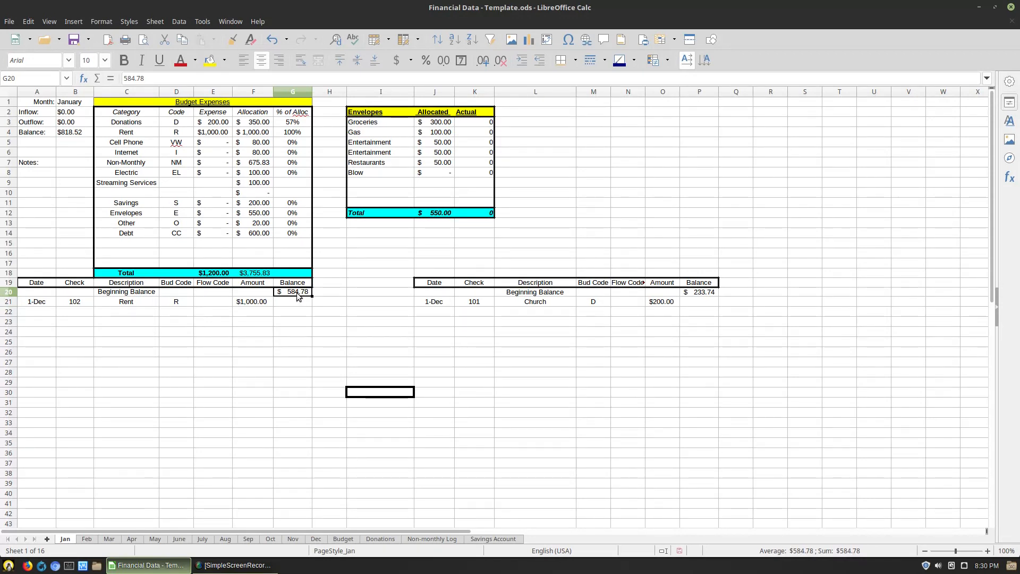
pyautogui.click(296, 299)
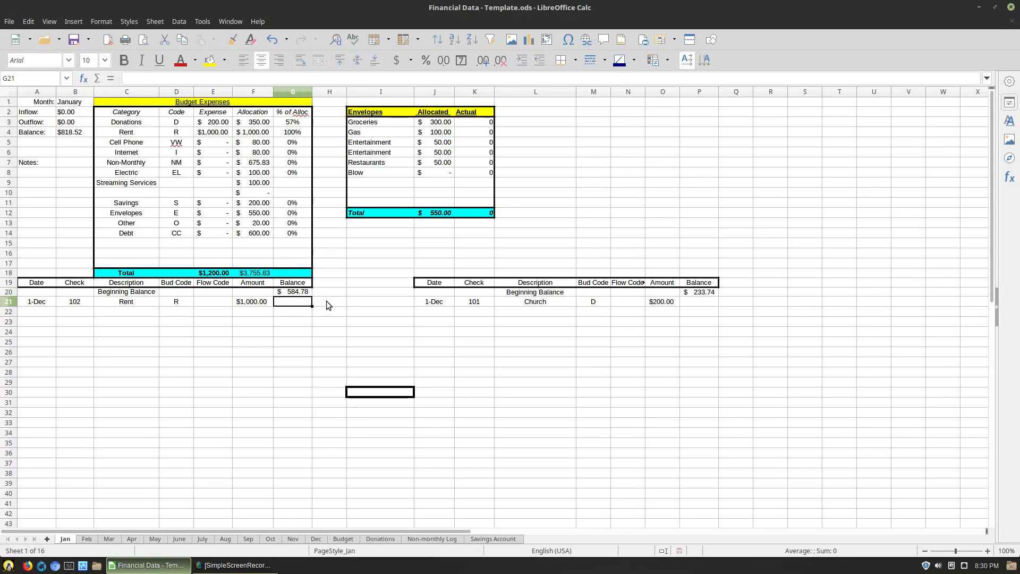
pyautogui.write('=')
pyautogui.press('Up')
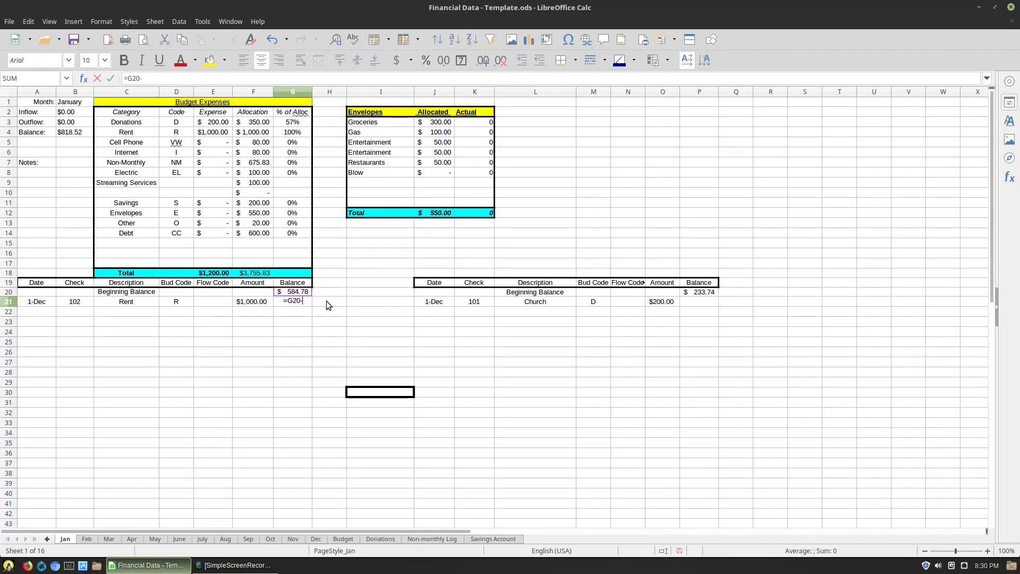
pyautogui.write('-')
pyautogui.press('Left')
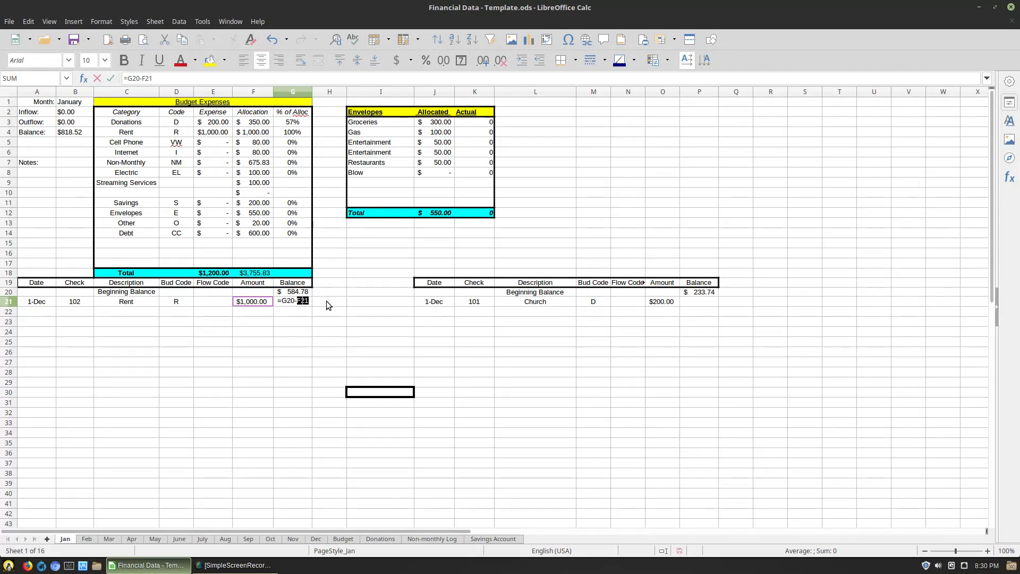
pyautogui.press('Return')
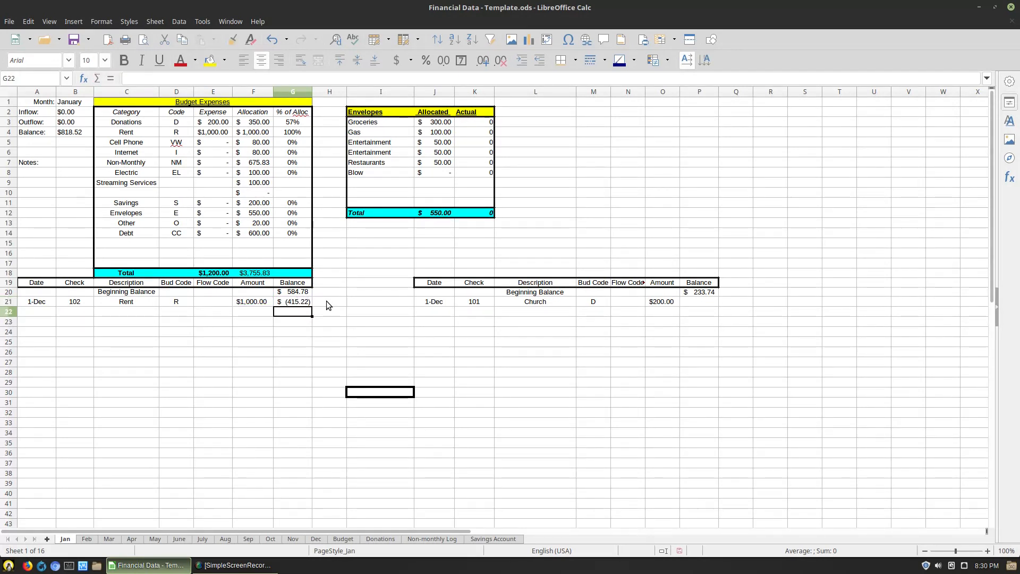
pyautogui.press('Up')
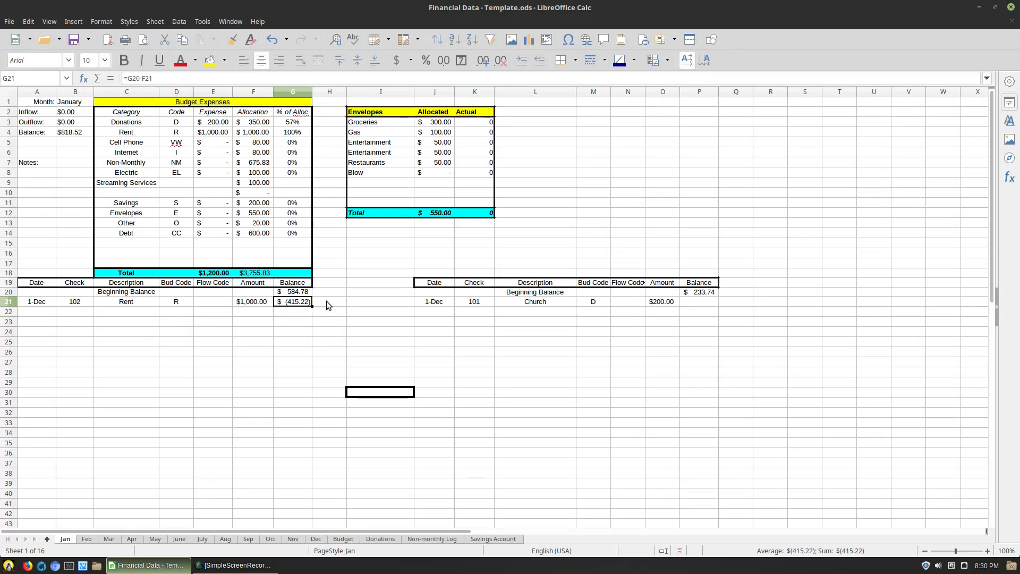
# Start a deposit transaction in row 22 below the Rent entry, with date 12/1 in A22 and Dep as the check entry
pyautogui.press('Down')
pyautogui.press('Left')
pyautogui.press('Left')
pyautogui.press('Left')
pyautogui.press('Left')
pyautogui.press('Left')
pyautogui.press('Left')
pyautogui.write('12/1')
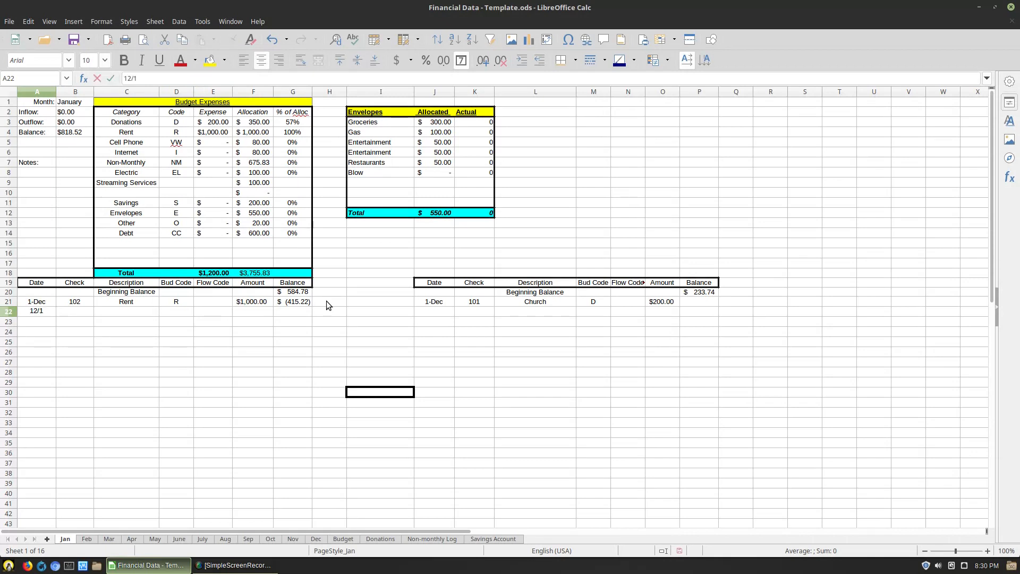
pyautogui.press('Tab')
pyautogui.write('Dep')
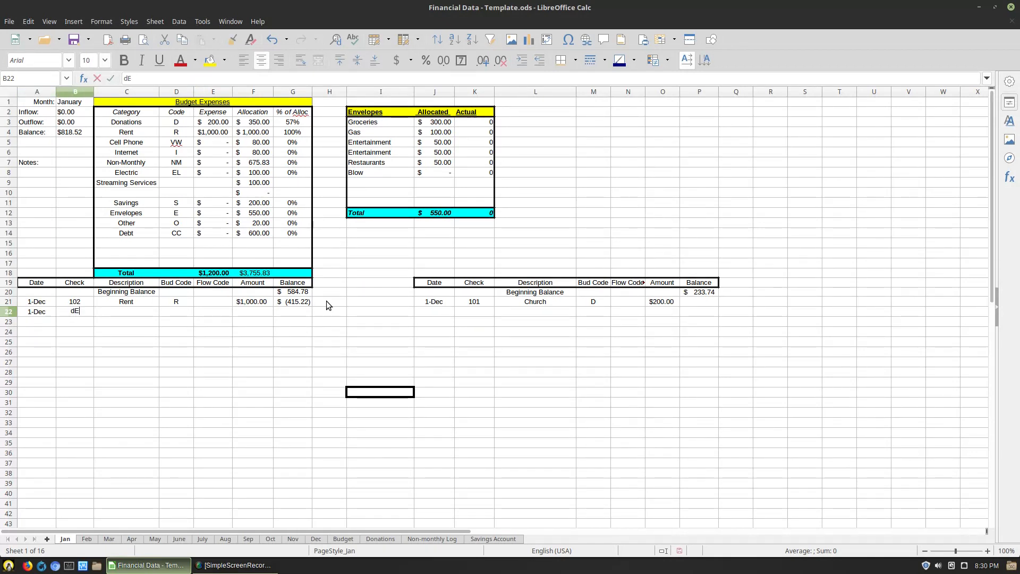
pyautogui.press('Tab')
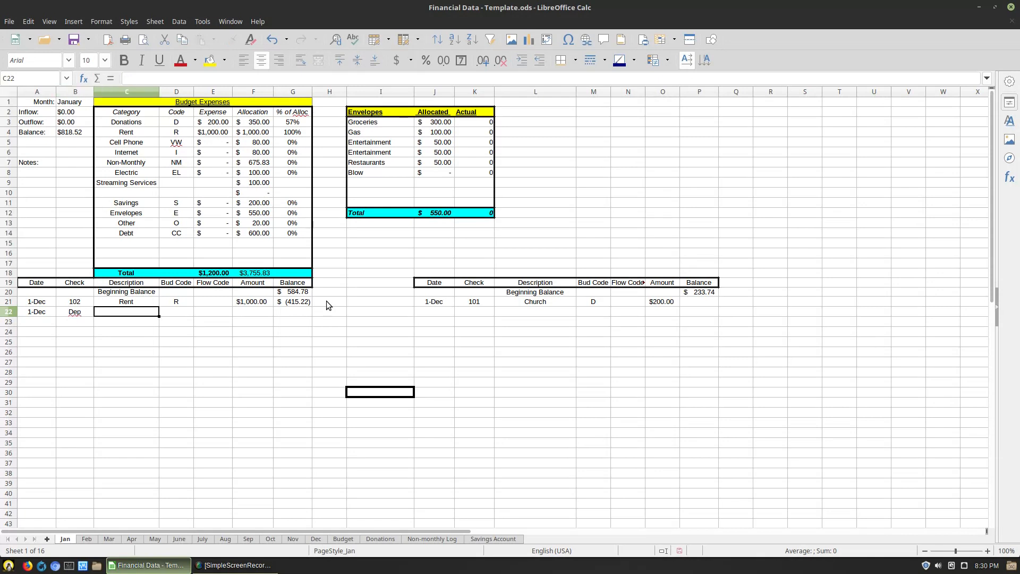
# Complete the row 22 deposit with description Cash and amount -600, and extend the balance formula from G21 down to G22
pyautogui.write('Cash')
pyautogui.press('Tab')
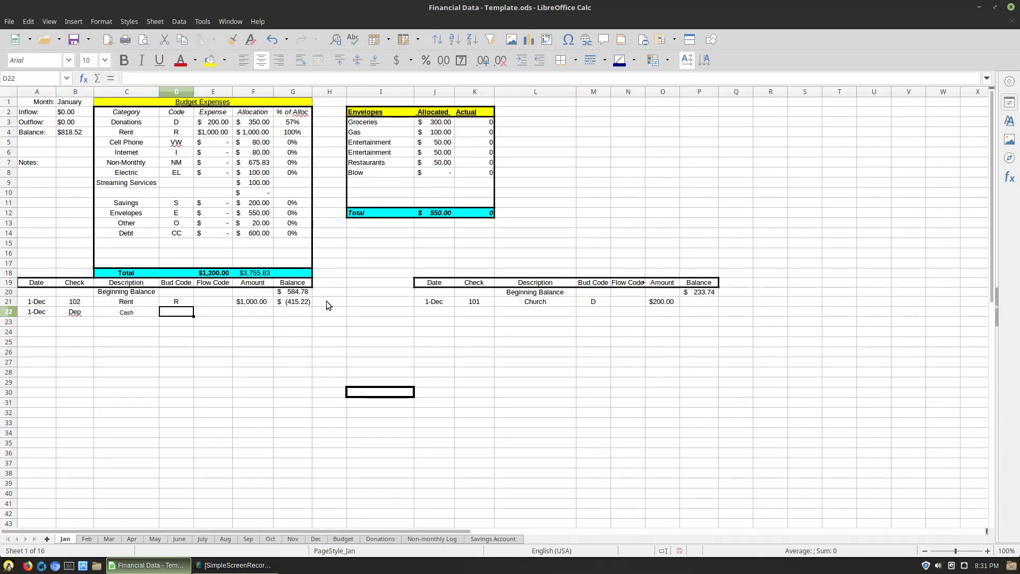
pyautogui.press('Tab')
pyautogui.press('Tab')
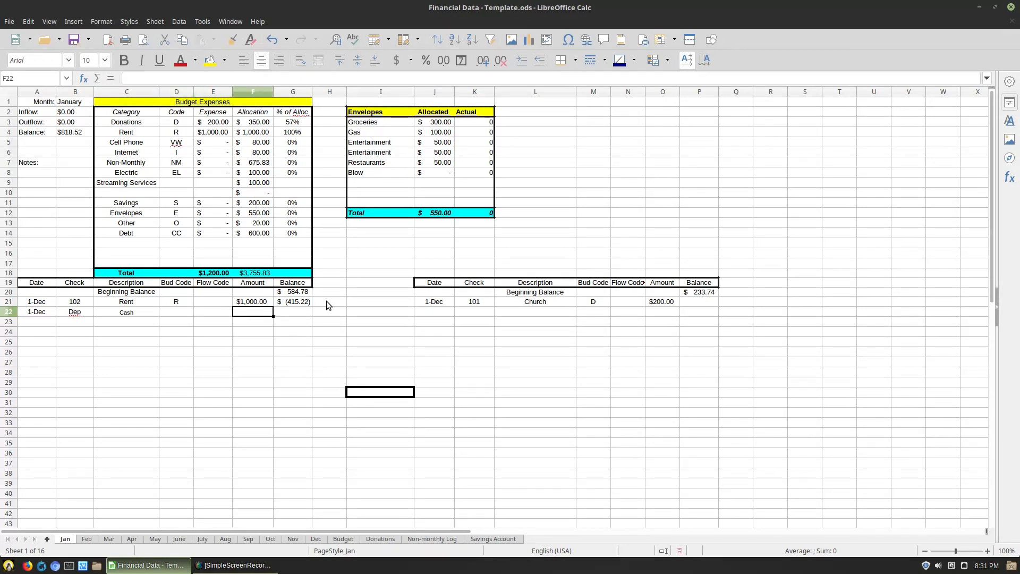
pyautogui.write('-600')
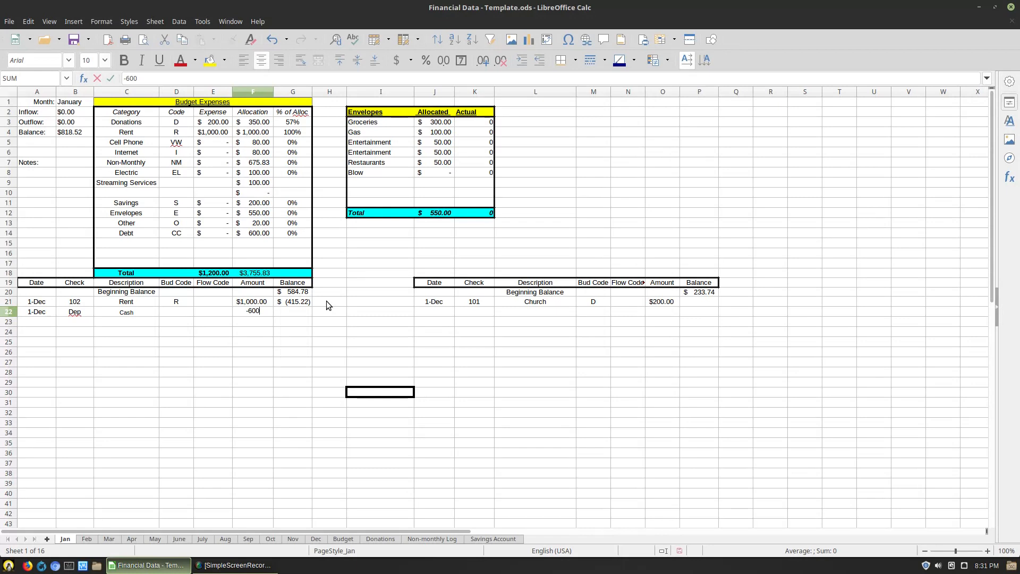
pyautogui.press('Return')
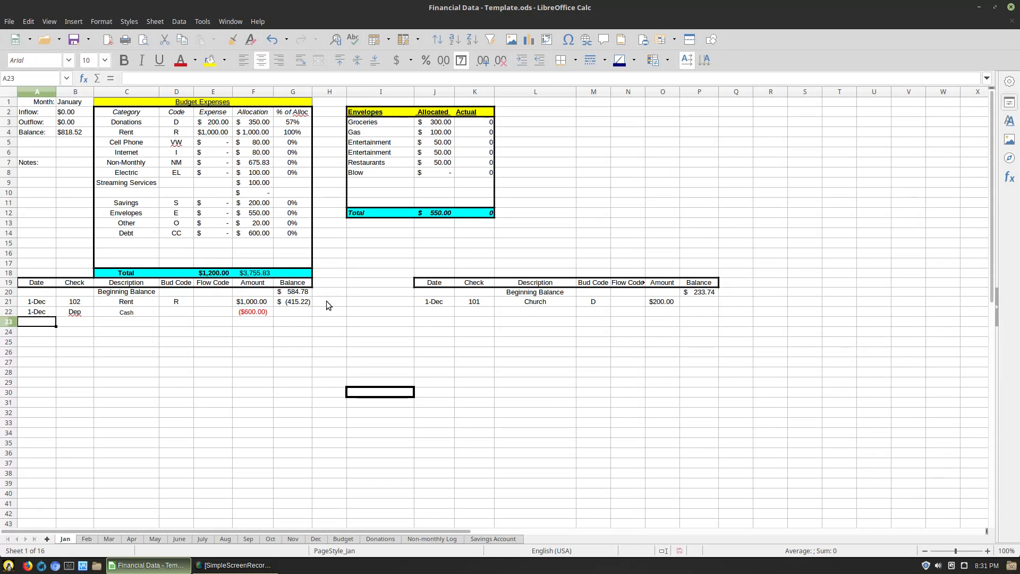
pyautogui.click(302, 305)
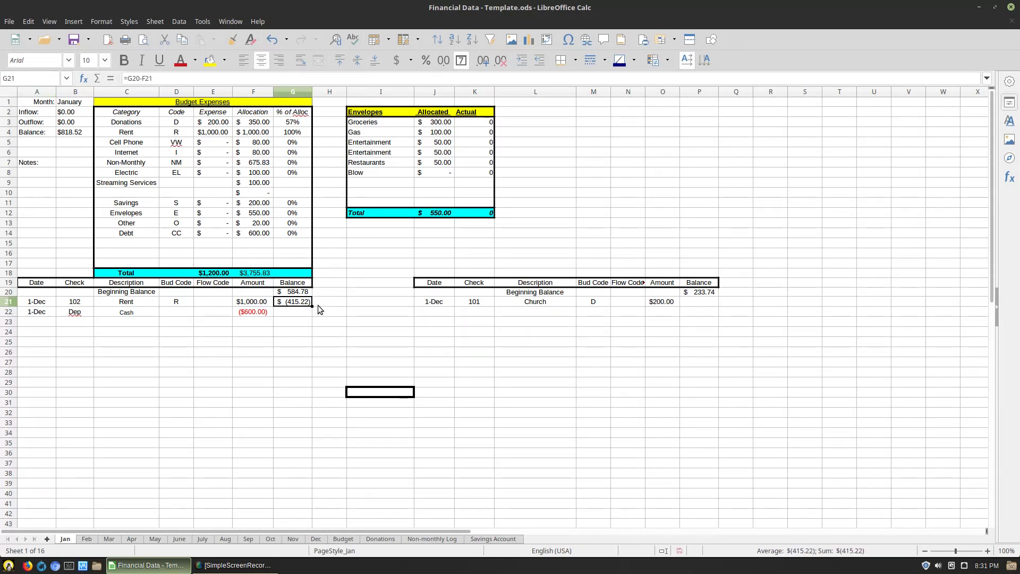
pyautogui.moveTo(312, 307); pyautogui.dragTo(312, 316)
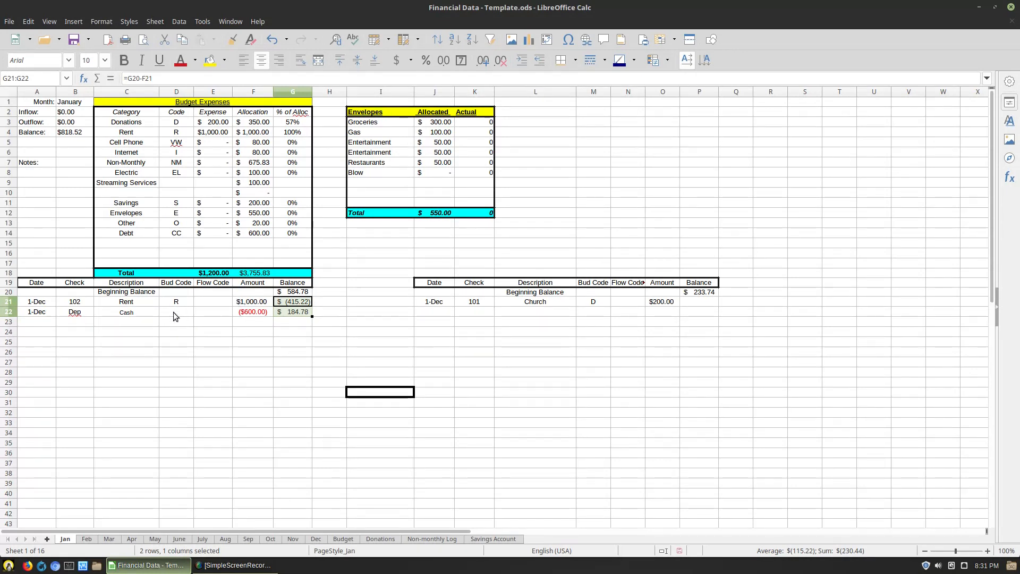
# Enter flow code OUT for the Rent row and IN for the Cash row, and save the workbook
pyautogui.click(215, 302)
pyautogui.write('OUT')
pyautogui.press('Return')
pyautogui.write('IN')
pyautogui.press('Return')
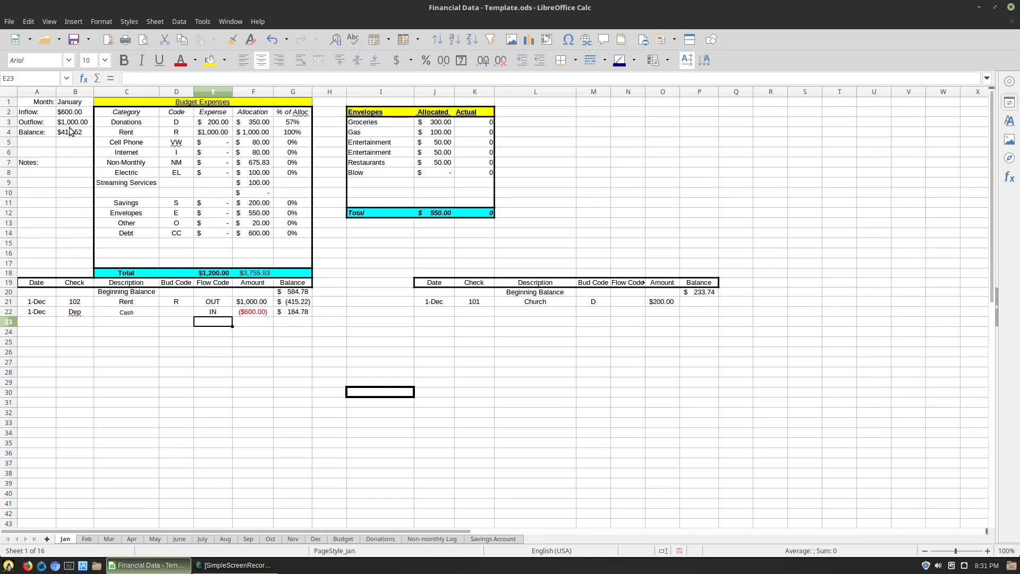
pyautogui.hotkey('ctrl', 's')
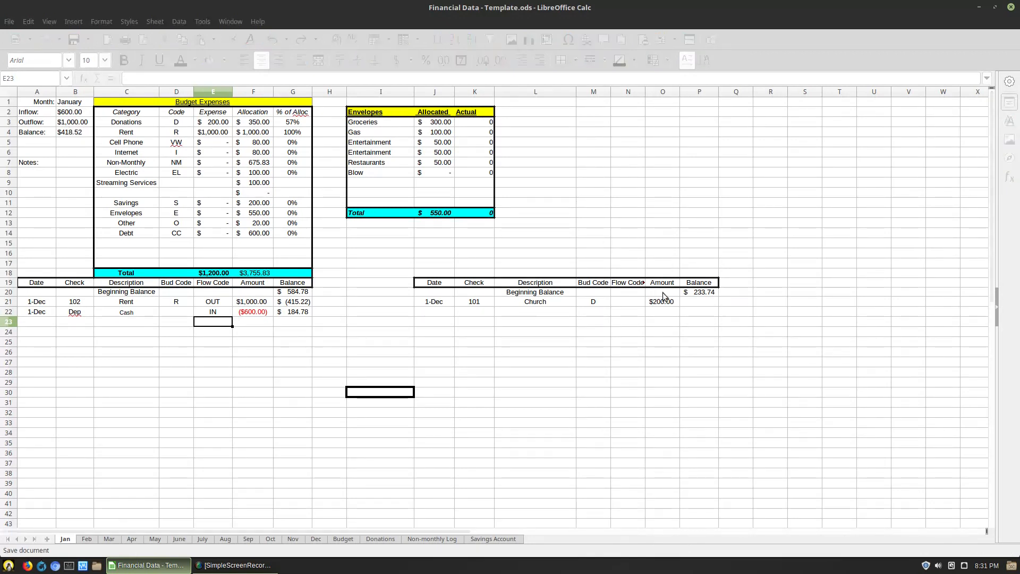
# Examine the cell references used in the Balance formula in B4
pyautogui.click(82, 137)
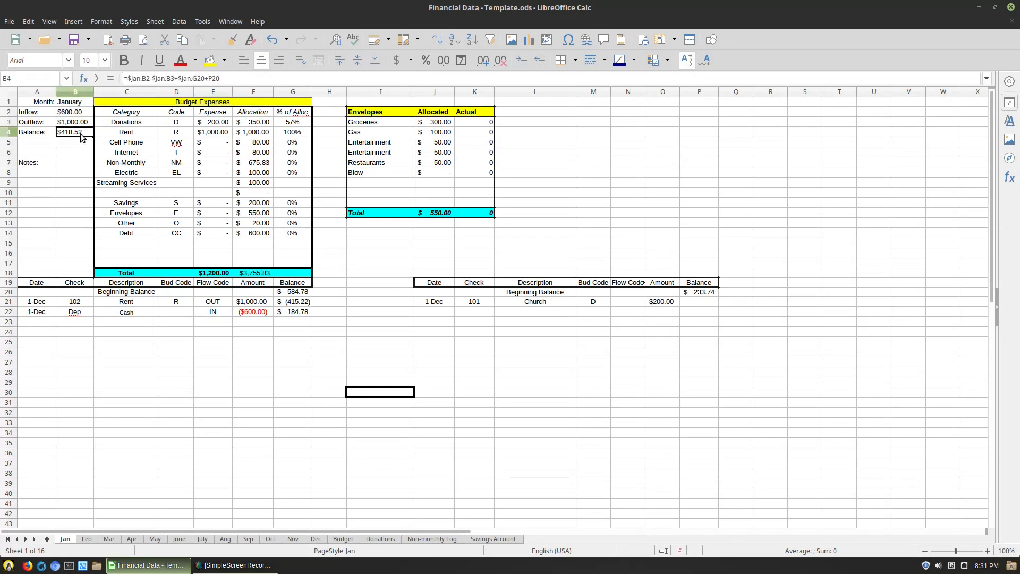
pyautogui.click(284, 78)
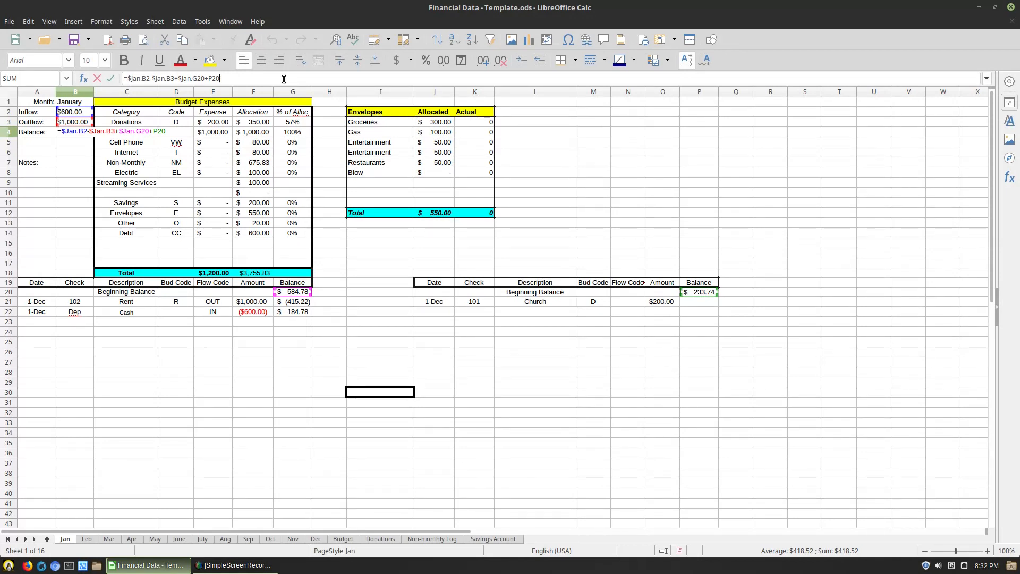
pyautogui.press('Return')
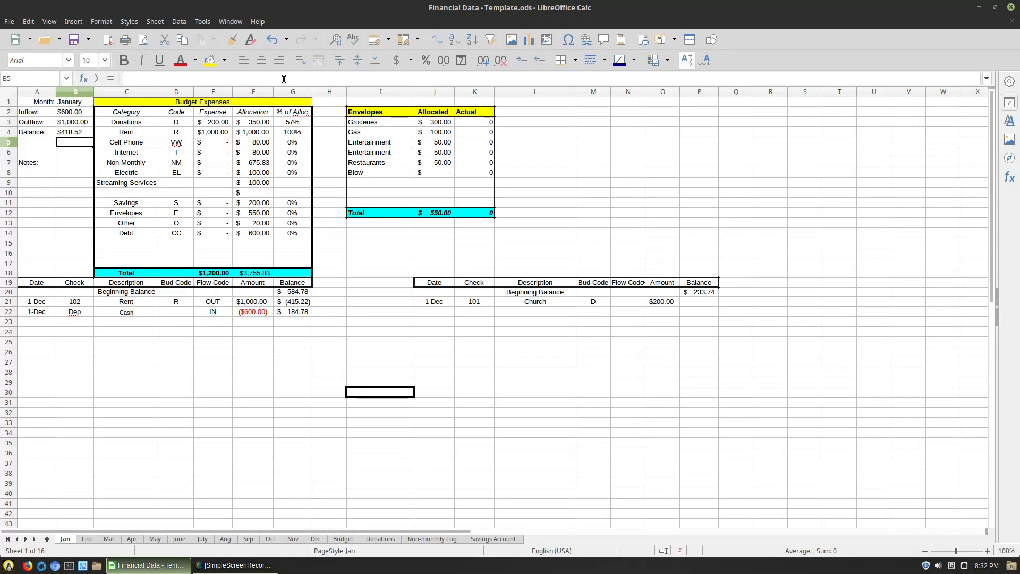
# Enter flow code OUT for the Church row in N21 and calculate its balance in P21 with the formula =P20-O21
pyautogui.click(621, 302)
pyautogui.write('OUT')
pyautogui.press('Return')
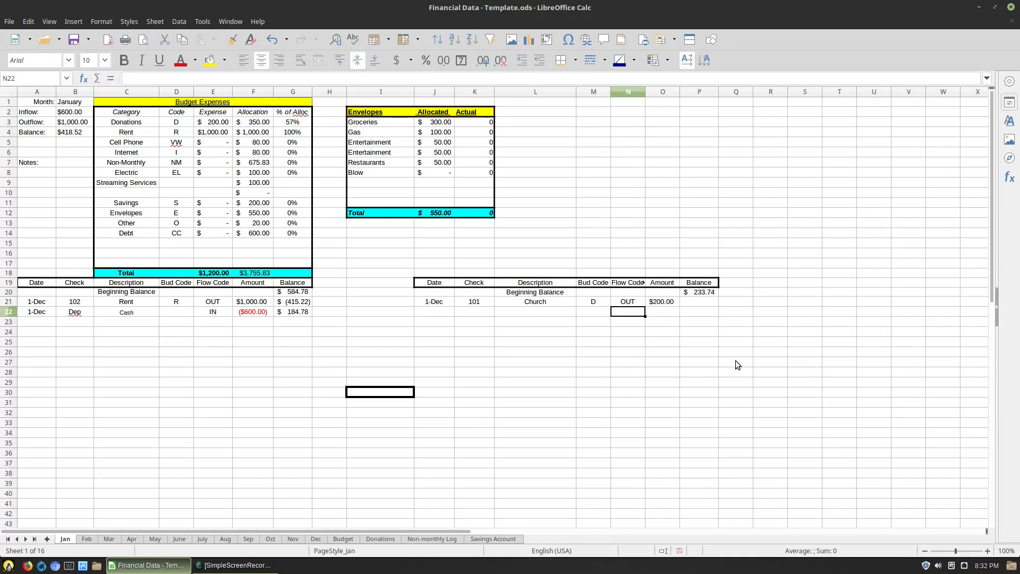
pyautogui.press('Right')
pyautogui.press('Up')
pyautogui.press('Right')
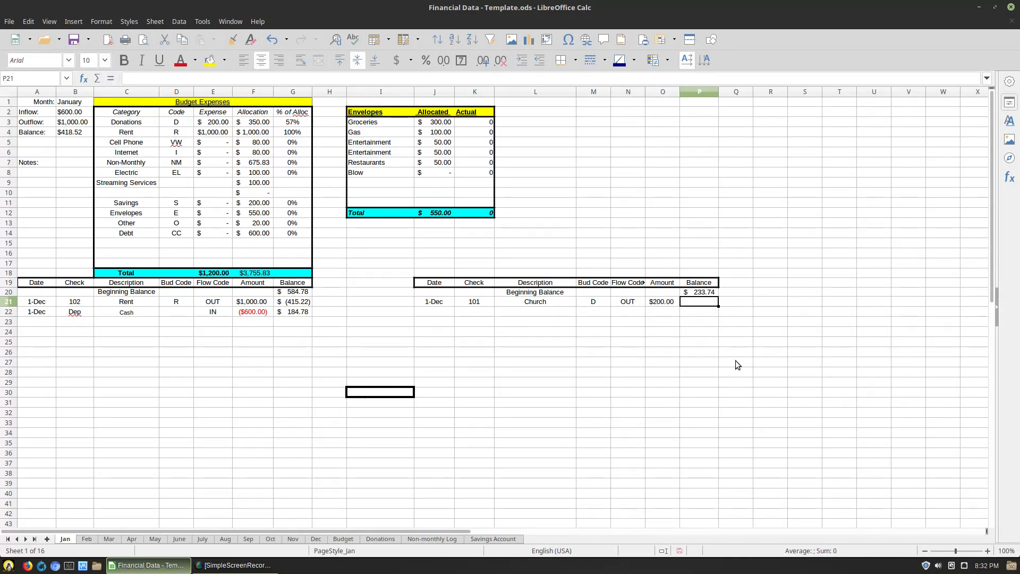
pyautogui.write('=P20-O21')
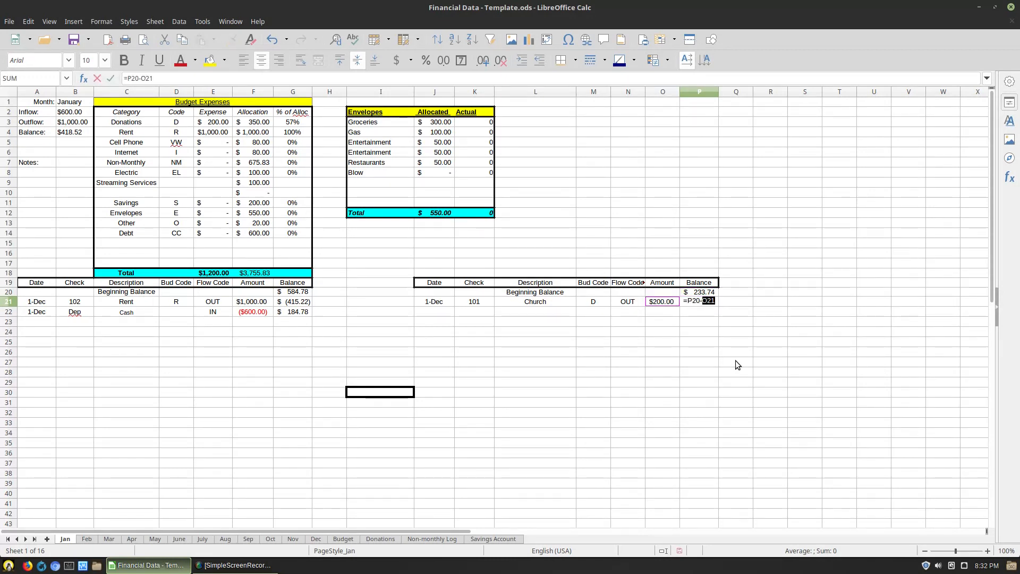
pyautogui.press('Return')
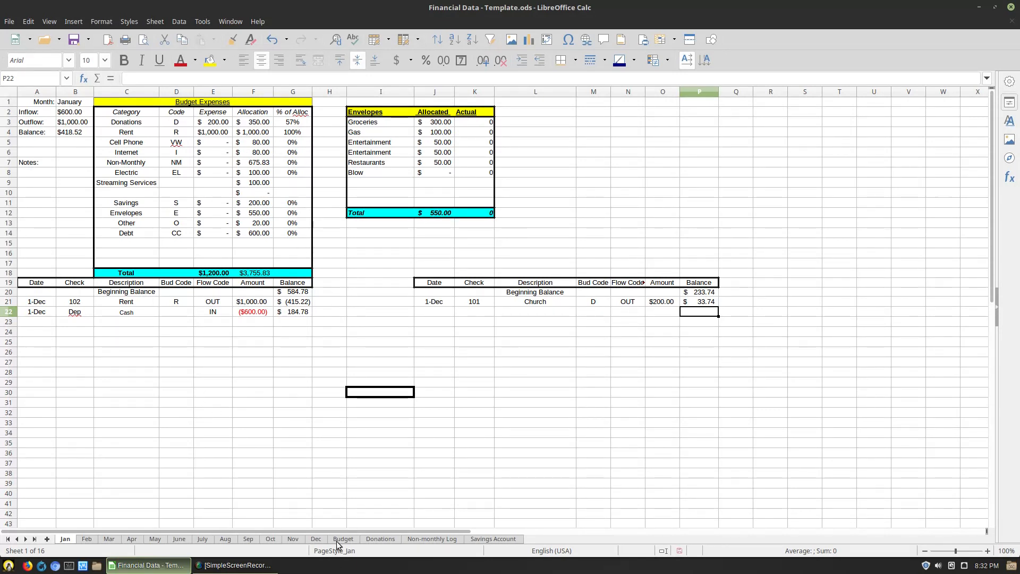
# Examine the Allocation formulas in F3 to F7 and their source amounts in the Budget sheet's Monthly list
pyautogui.click(257, 123)
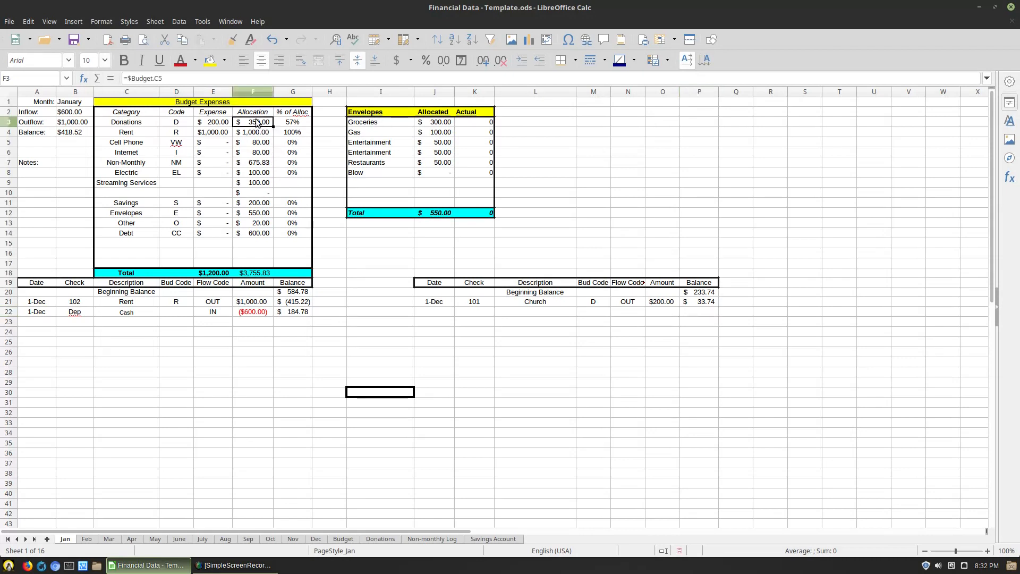
pyautogui.click(198, 81)
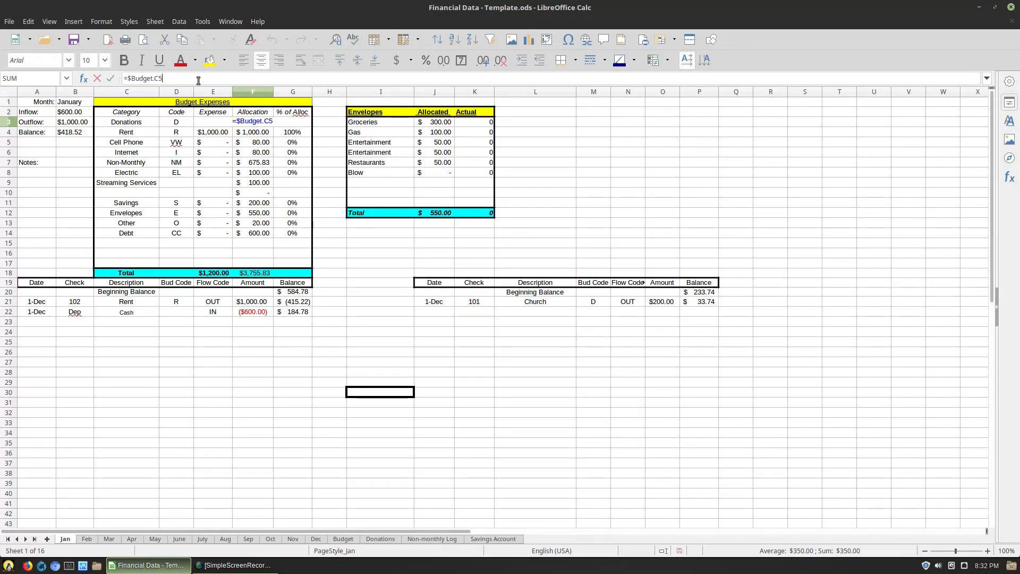
pyautogui.press('Return')
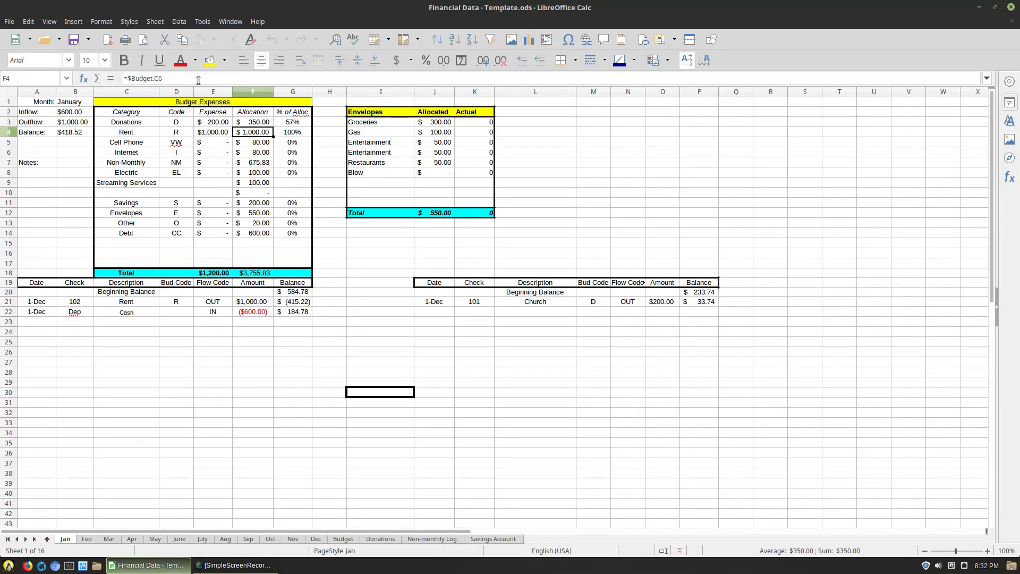
pyautogui.press('Down')
pyautogui.press('Down')
pyautogui.press('Down')
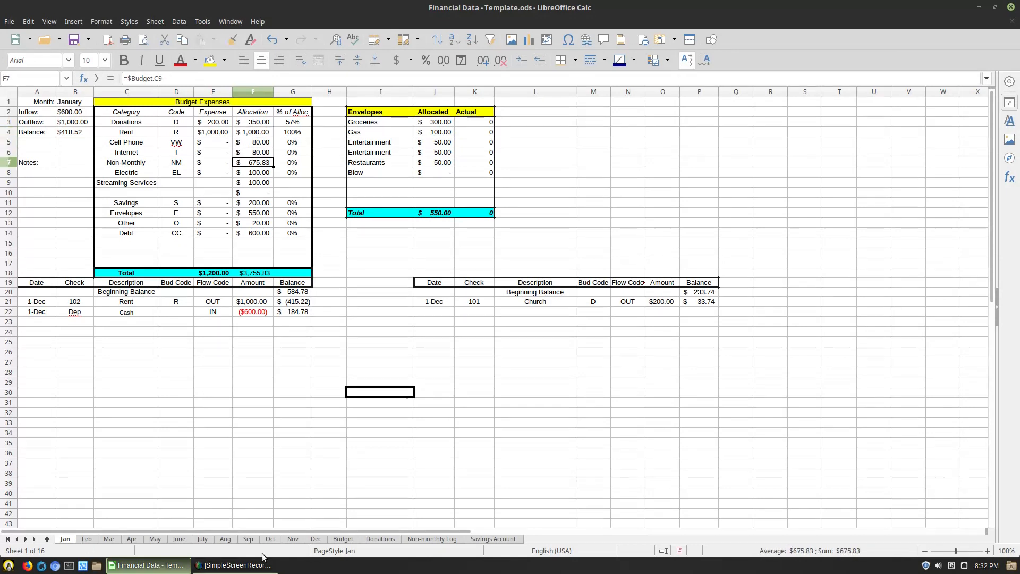
pyautogui.click(343, 539)
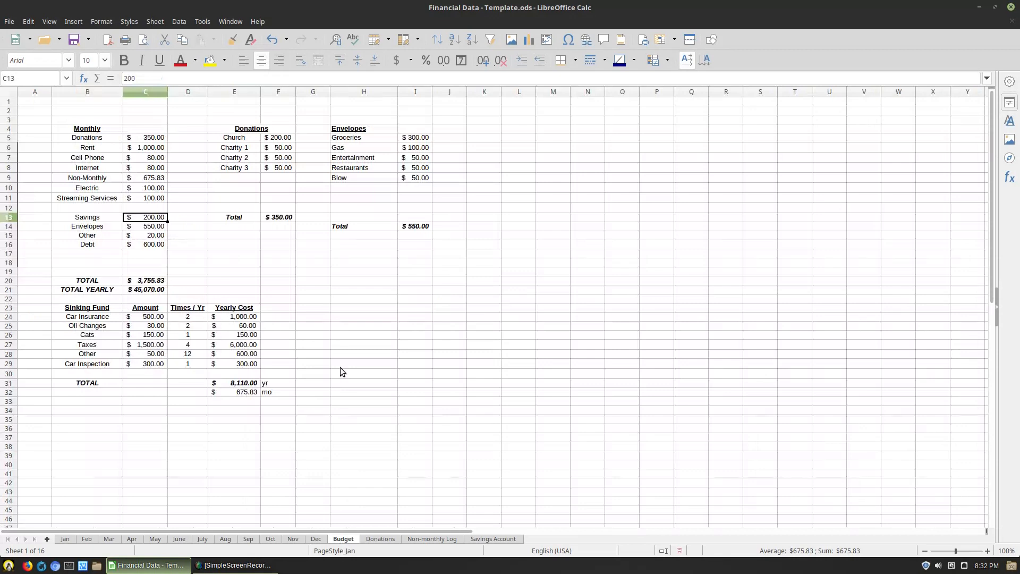
pyautogui.click(147, 139)
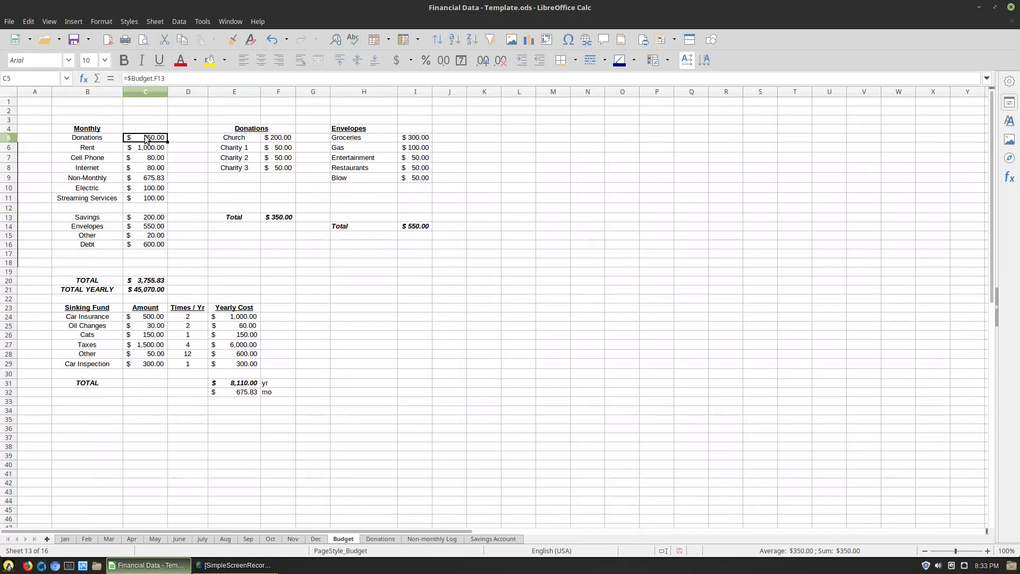
pyautogui.press('Down')
pyautogui.press('Down')
pyautogui.press('Down')
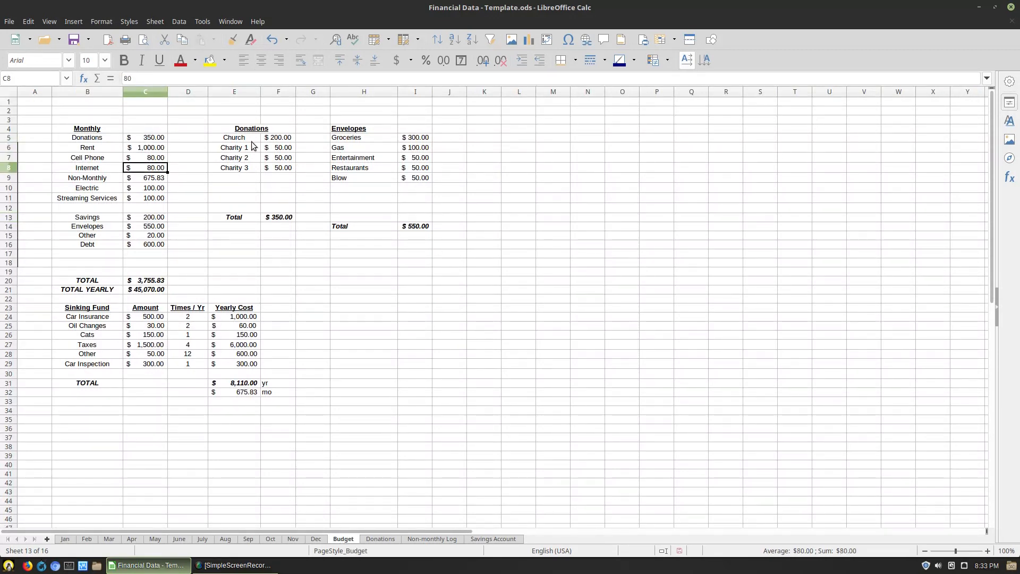
pyautogui.click(156, 141)
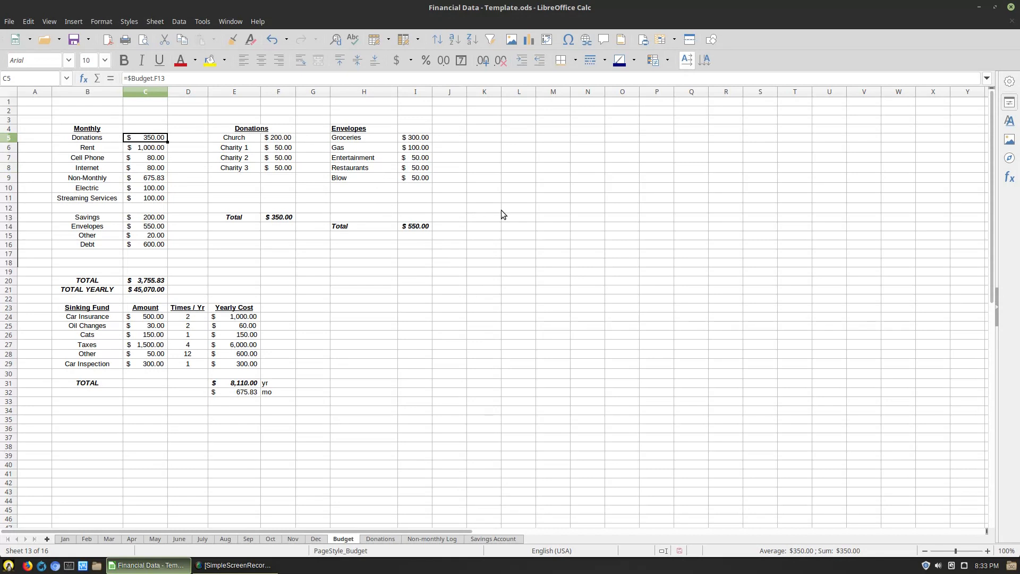
# Set the Church donation in F5 of the Budget sheet to 150 and return to the Jan sheet's allocations
pyautogui.click(281, 138)
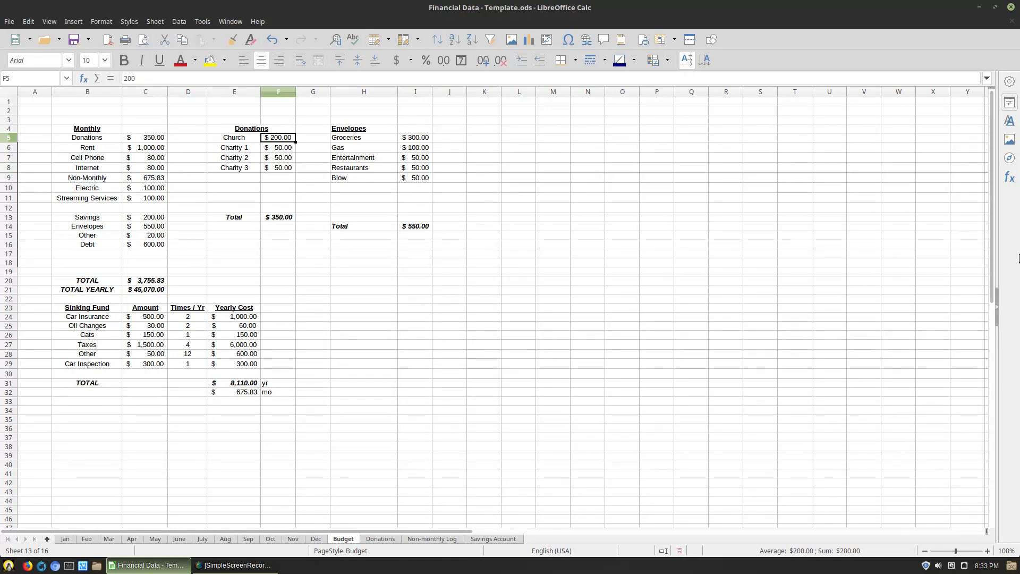
pyautogui.write('150')
pyautogui.press('Return')
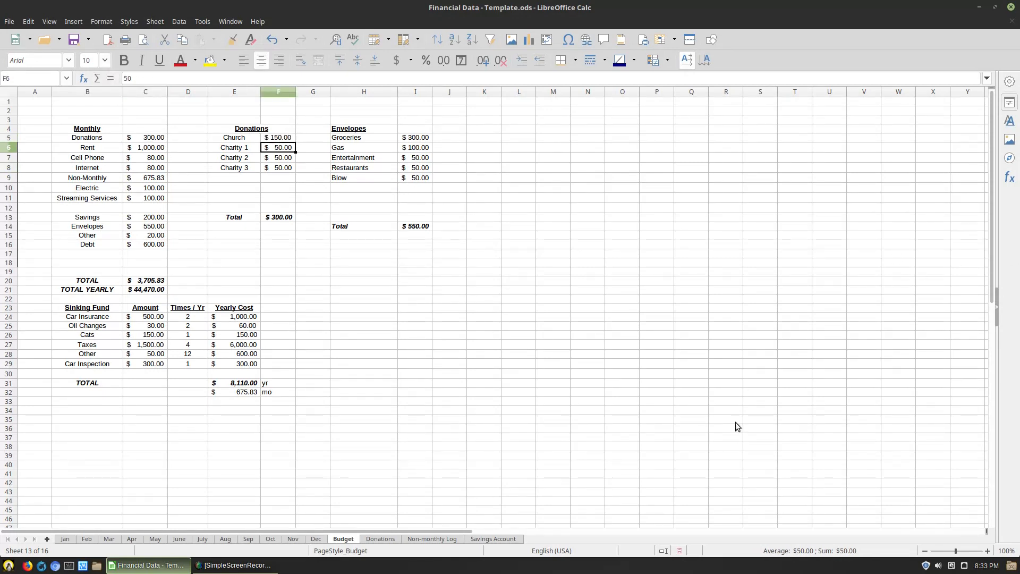
pyautogui.click(63, 538)
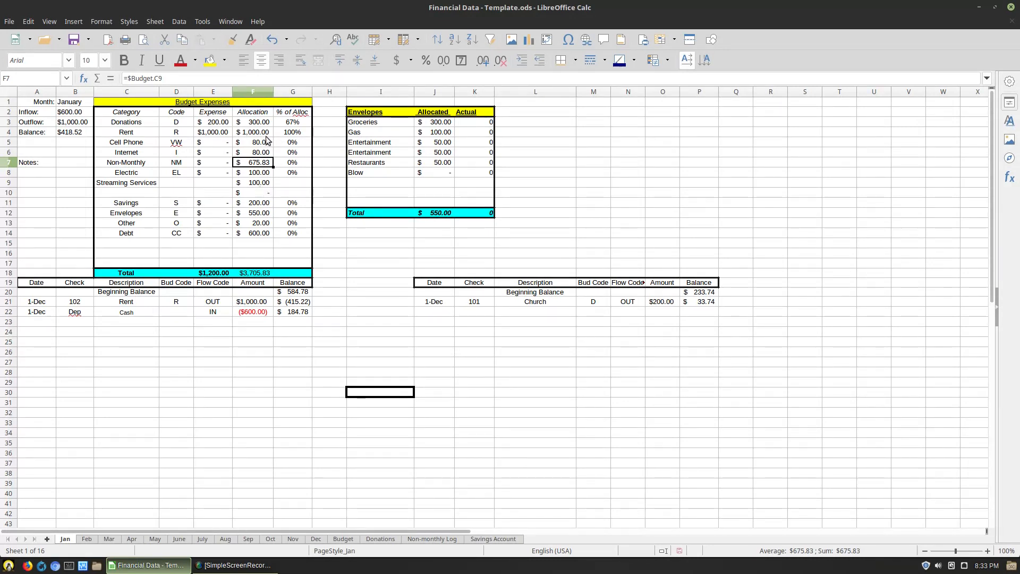
pyautogui.click(276, 162)
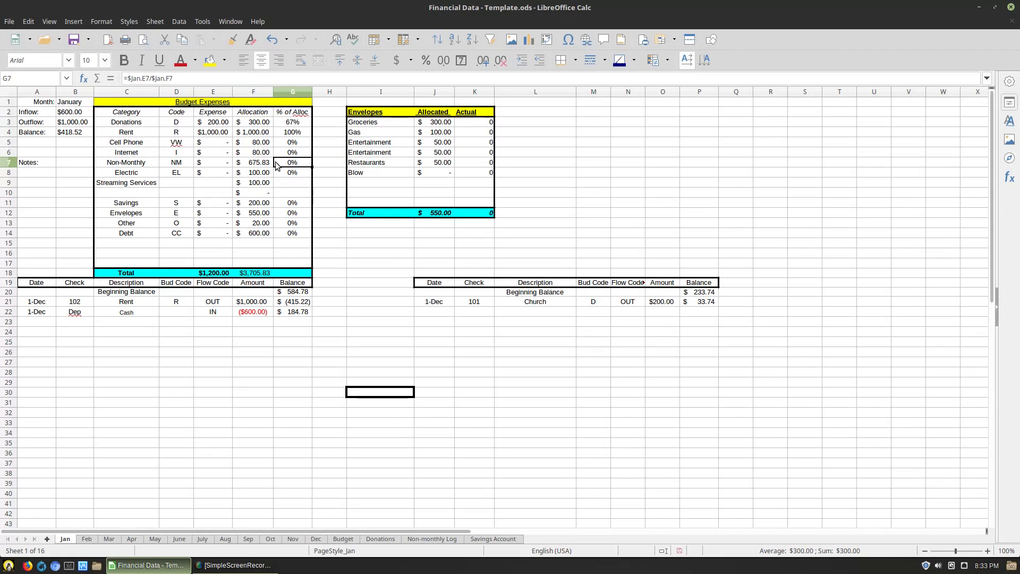
# Copy the Allocation cells F3 to F14 and paste them over themselves as numbers only, overwriting the existing data
pyautogui.click(265, 133)
pyautogui.click(259, 123)
pyautogui.moveTo(259, 122); pyautogui.dragTo(260, 233)
pyautogui.rightClick(252, 124)
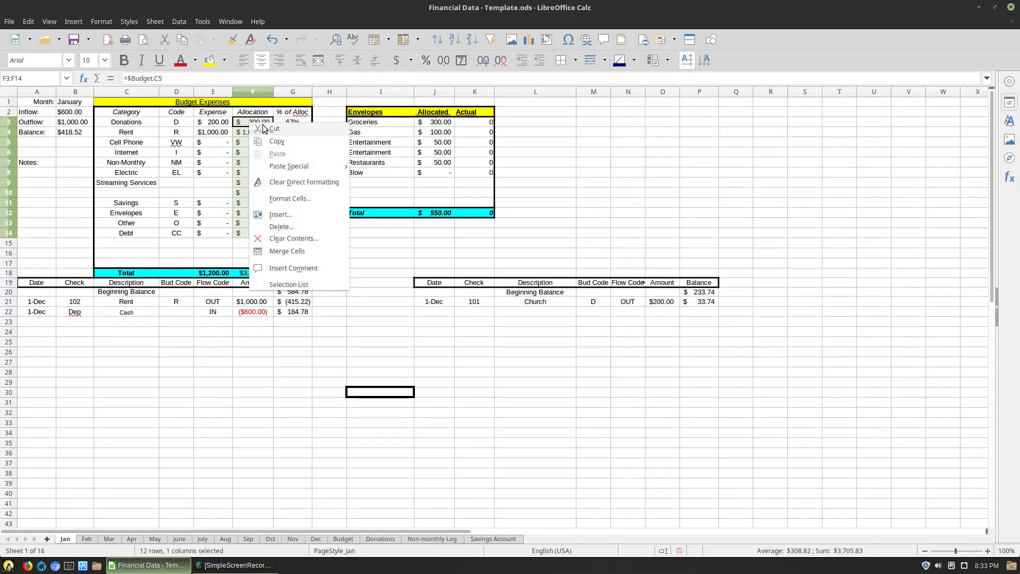
pyautogui.click(286, 140)
pyautogui.click(256, 125)
pyautogui.rightClick(256, 125)
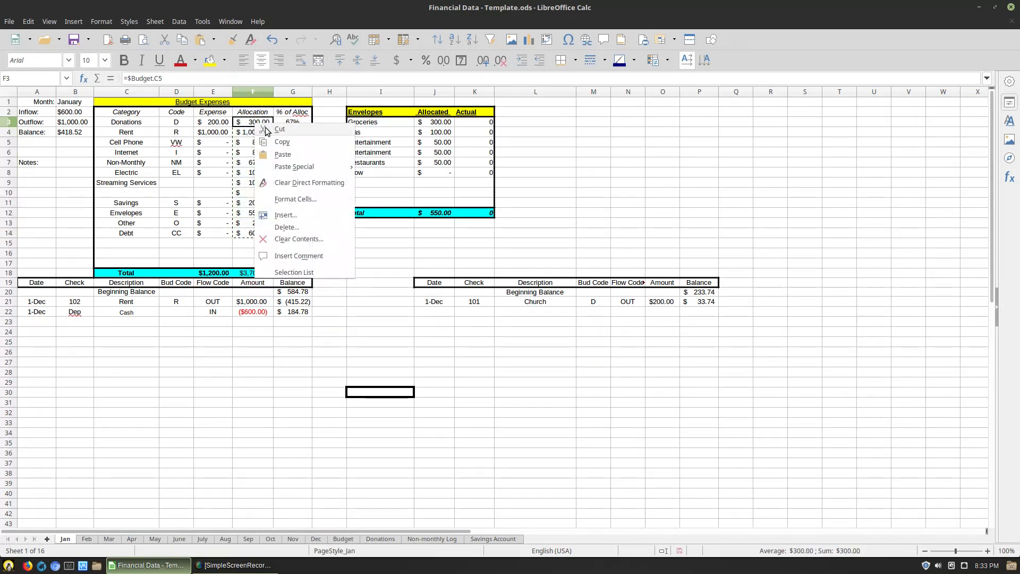
pyautogui.moveTo(301, 169)
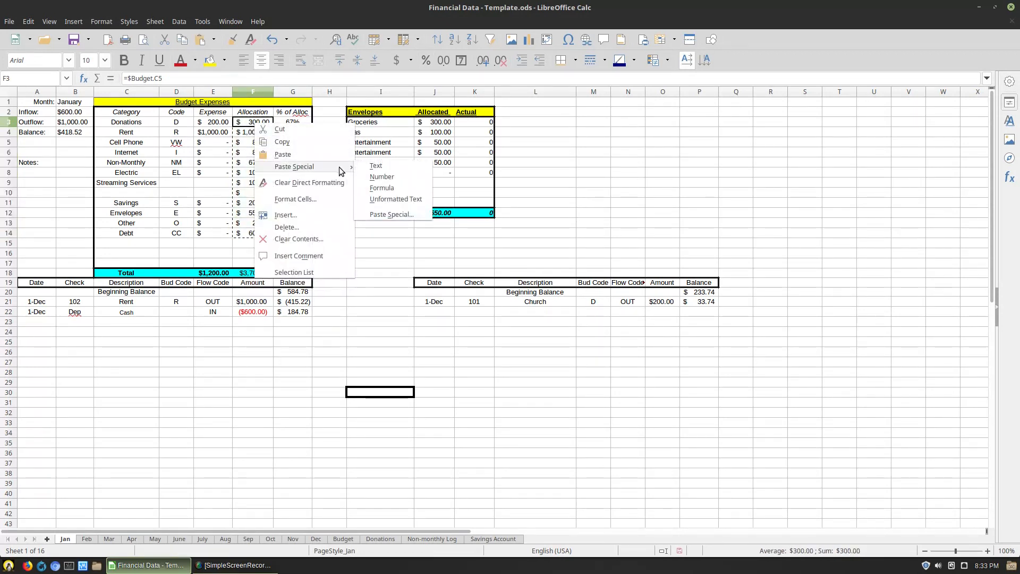
pyautogui.click(382, 177)
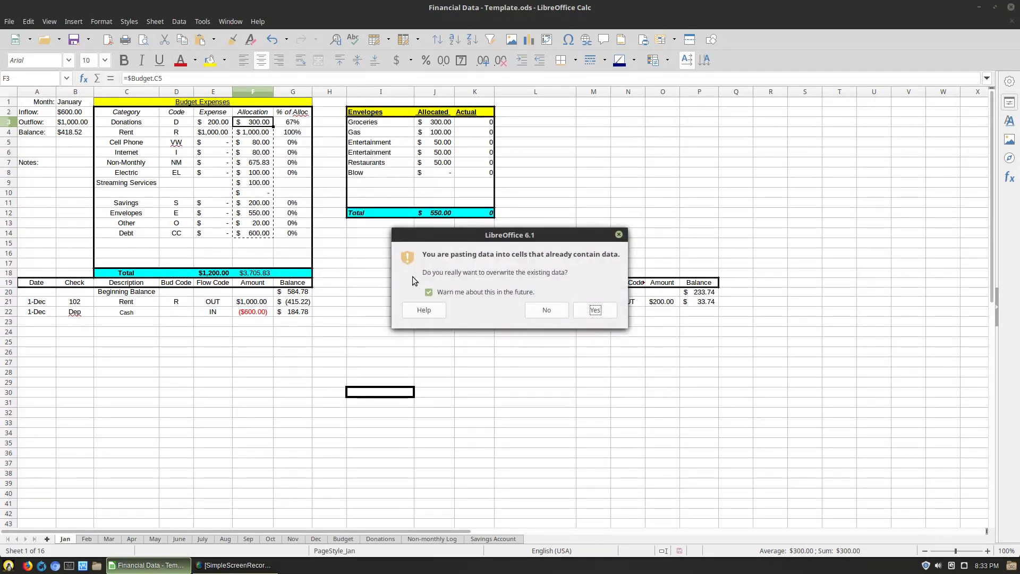
pyautogui.click(609, 309)
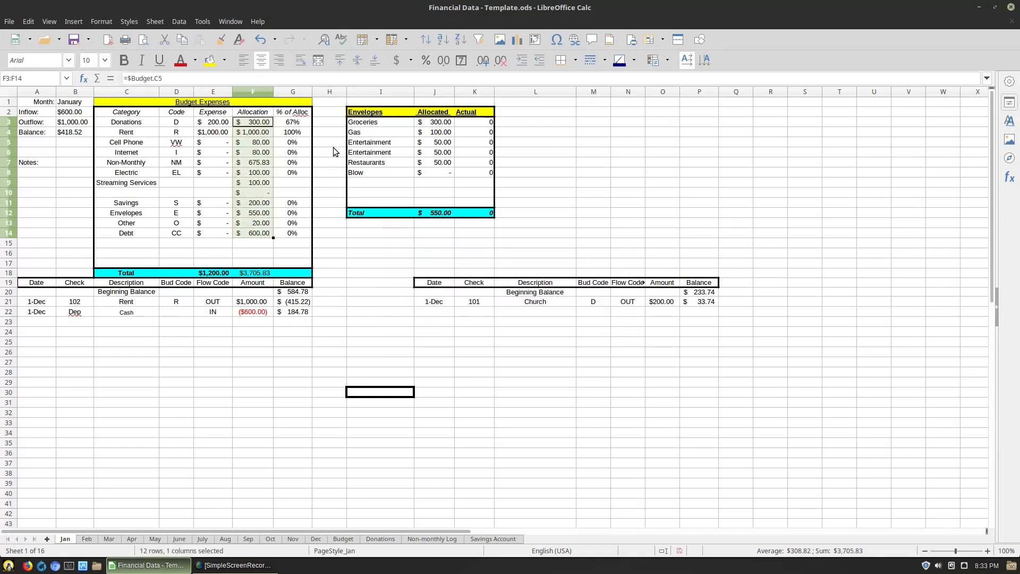
# Copy the Allocation cells F3 to F14 on the Jan sheet
pyautogui.click(217, 173)
pyautogui.click(258, 133)
pyautogui.click(261, 161)
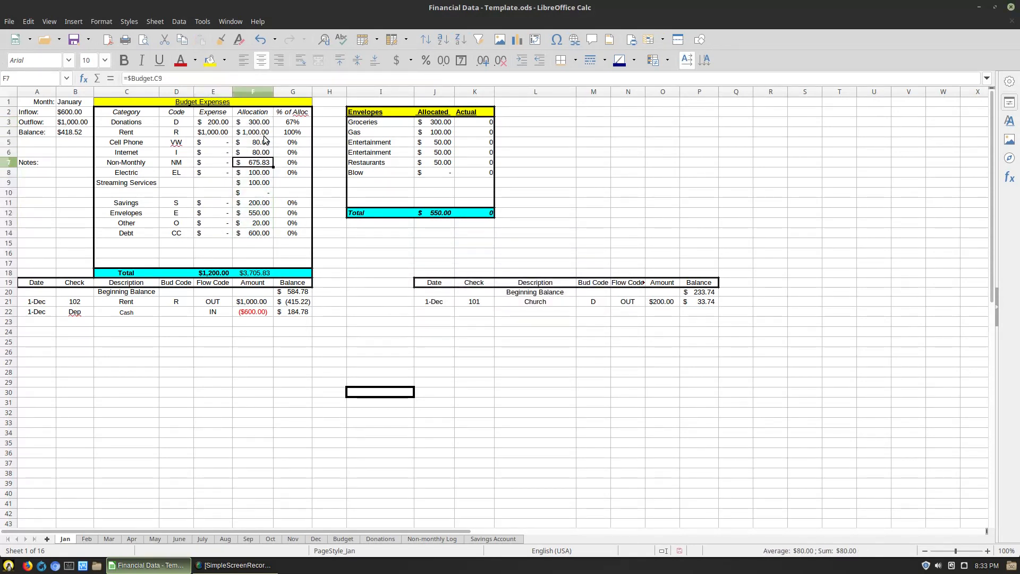
pyautogui.click(261, 125)
pyautogui.moveTo(260, 128); pyautogui.dragTo(263, 233)
pyautogui.hotkey('ctrl', 'c')
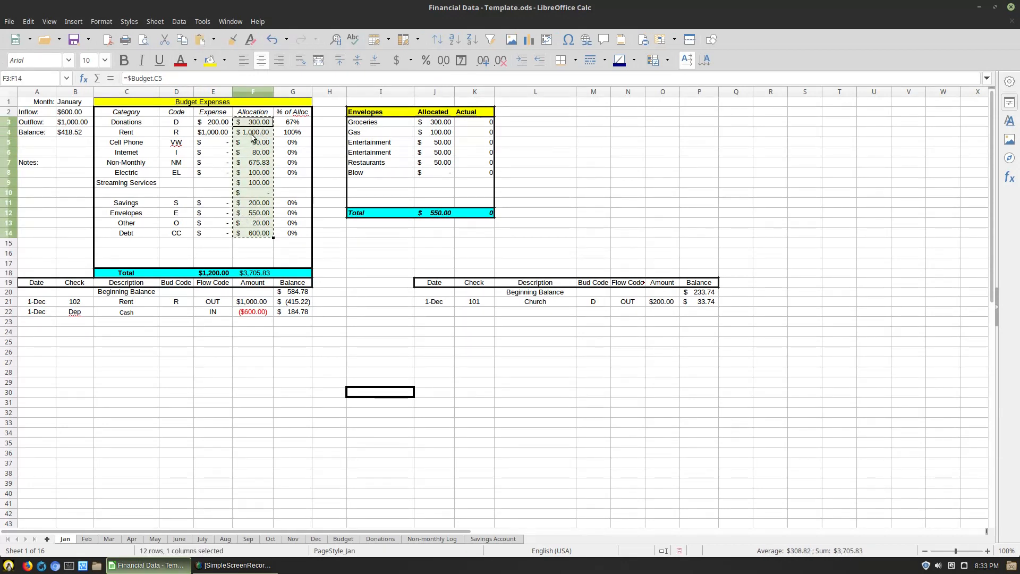
# Try pasting the copied Allocation cells over themselves with only text included, overwriting the existing data, and undo the paste
pyautogui.rightClick(252, 125)
pyautogui.moveTo(316, 170)
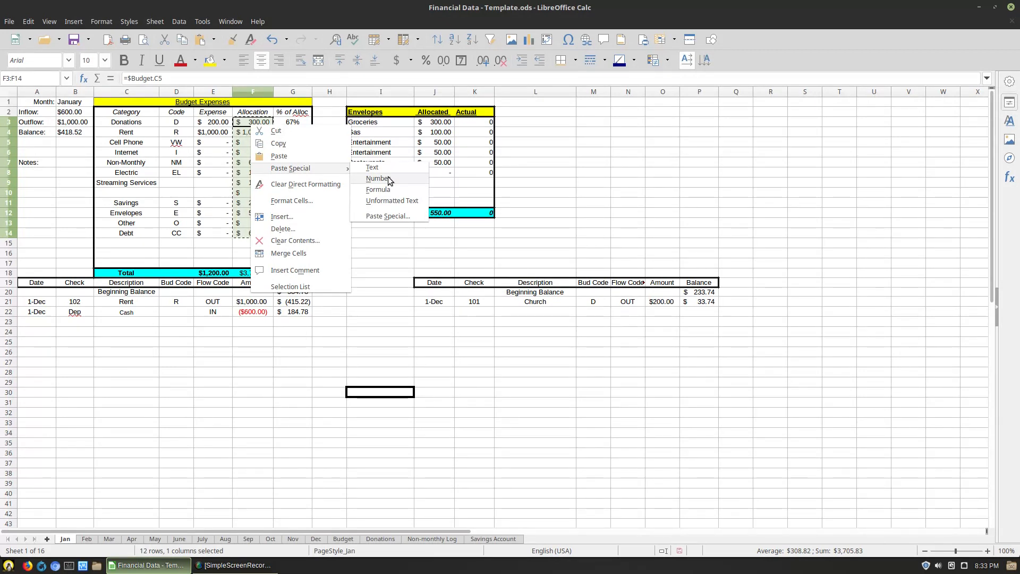
pyautogui.click(391, 215)
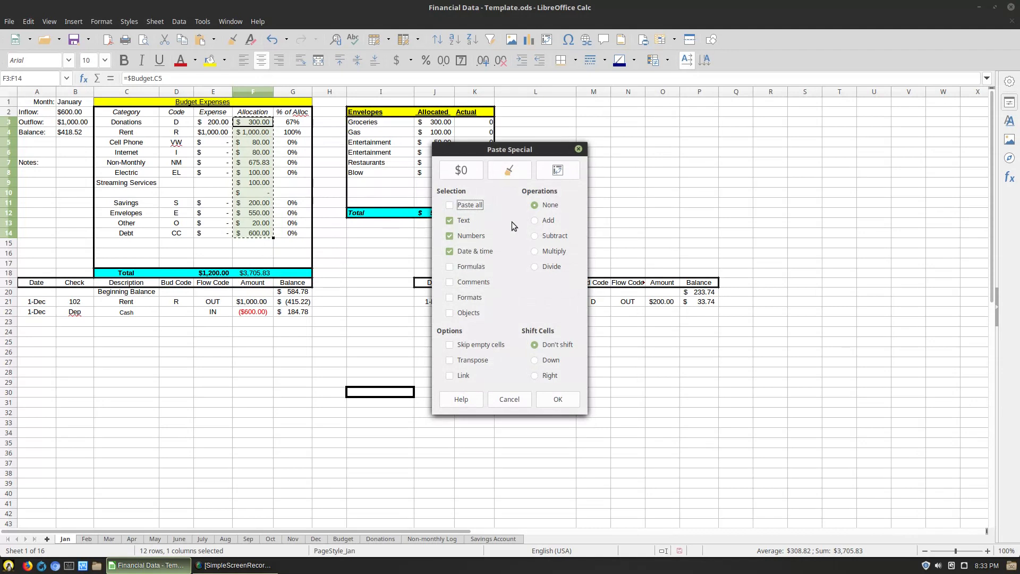
pyautogui.click(464, 221)
pyautogui.click(462, 251)
pyautogui.click(451, 234)
pyautogui.click(451, 218)
pyautogui.click(560, 404)
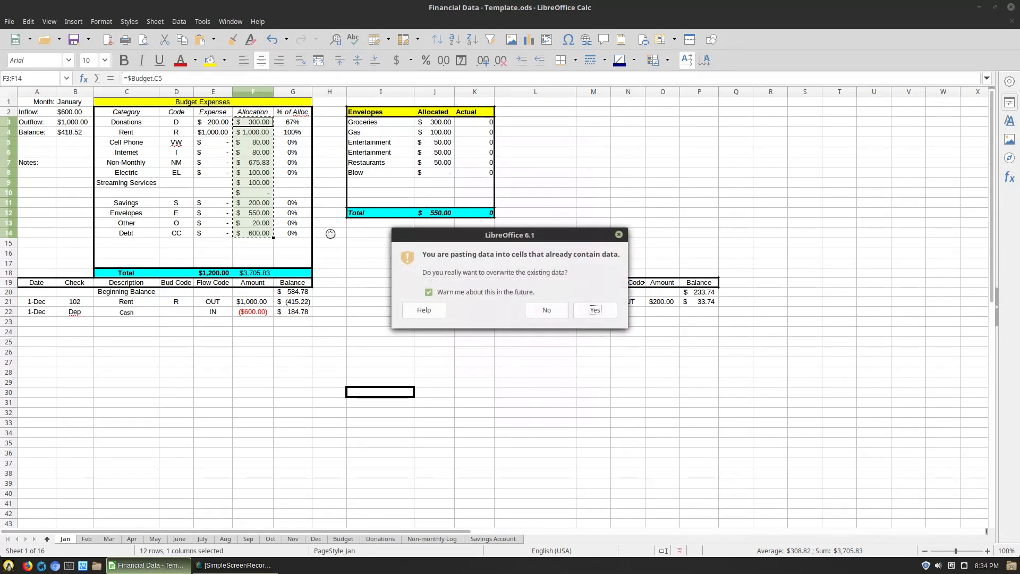
pyautogui.click(599, 311)
pyautogui.click(262, 121)
pyautogui.hotkey('ctrl', 'z')
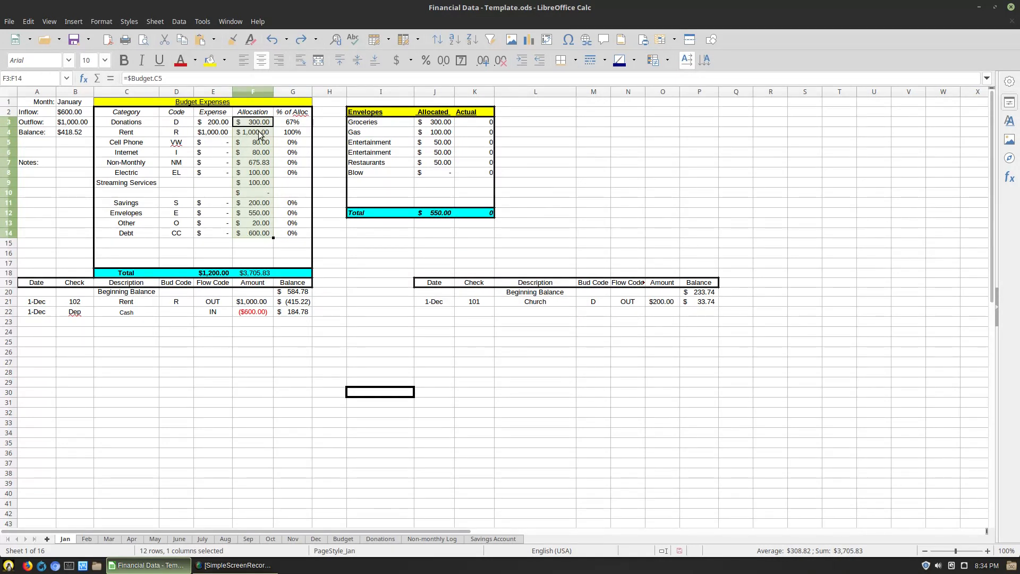
# Reselect the Allocation range from Donations in F3 to Debt in F14 and copy it again
pyautogui.hotkey('ctrl', 'c')
pyautogui.click(257, 192)
pyautogui.click(257, 121)
pyautogui.keyDown('shift'); pyautogui.click(254, 233); pyautogui.keyUp('shift')
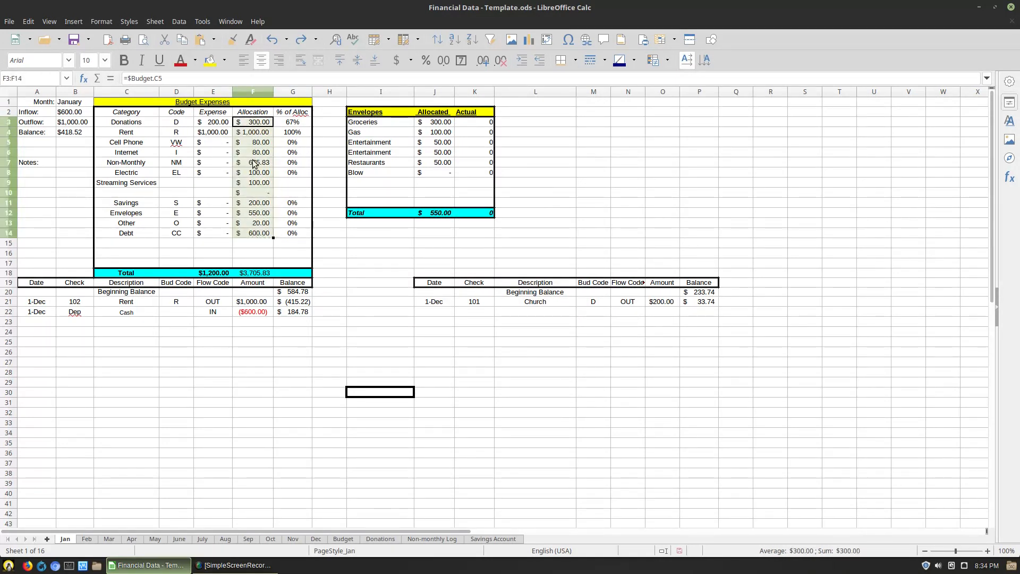
pyautogui.rightClick(262, 122)
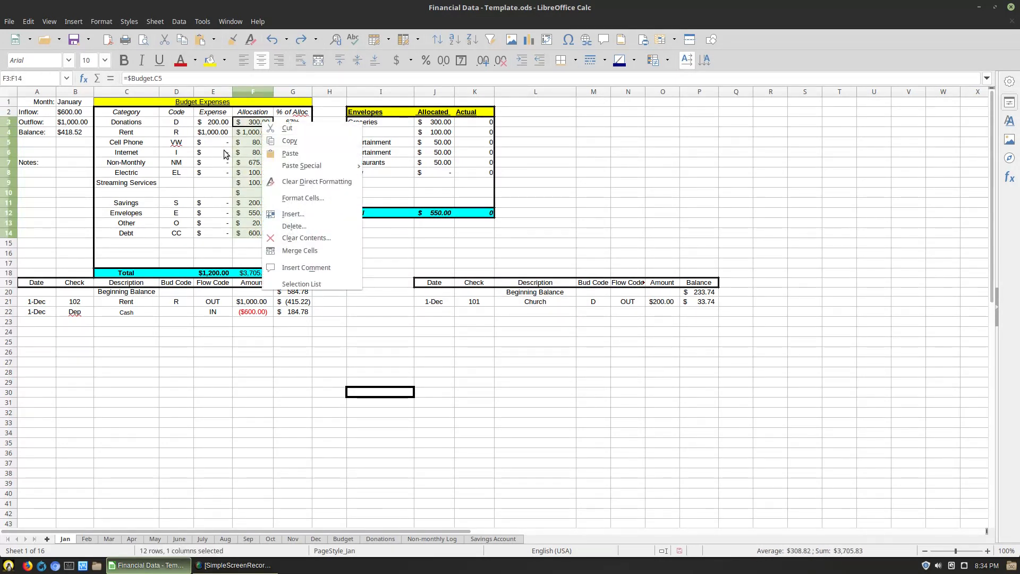
pyautogui.click(319, 142)
pyautogui.click(260, 123)
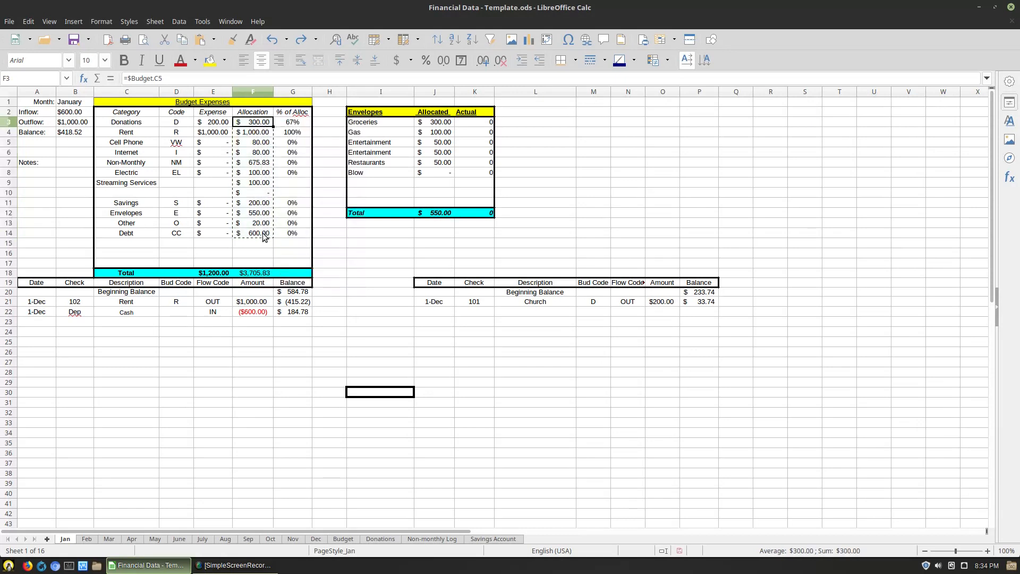
pyautogui.keyDown('shift'); pyautogui.click(263, 236); pyautogui.keyUp('shift')
pyautogui.rightClick(252, 121)
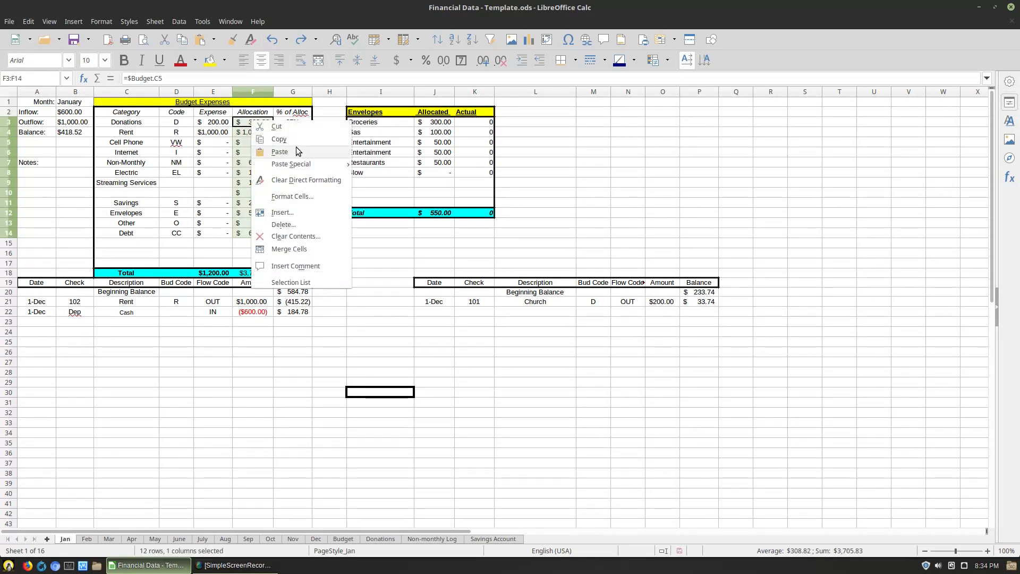
pyautogui.click(289, 139)
# Paste the copied allocations over F3 to F14 with only numbers included, overwriting the existing data
pyautogui.rightClick(263, 125)
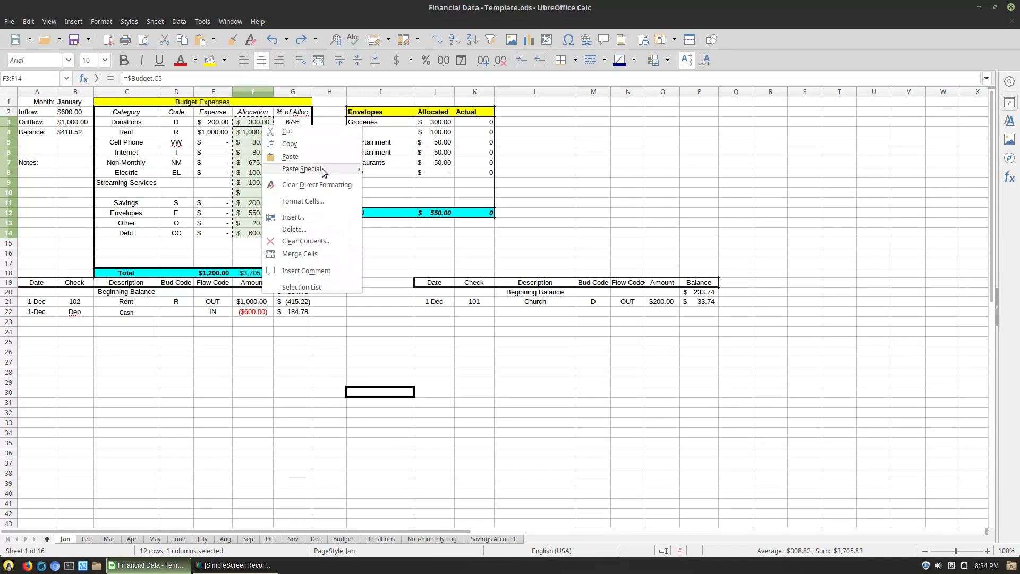
pyautogui.click(399, 212)
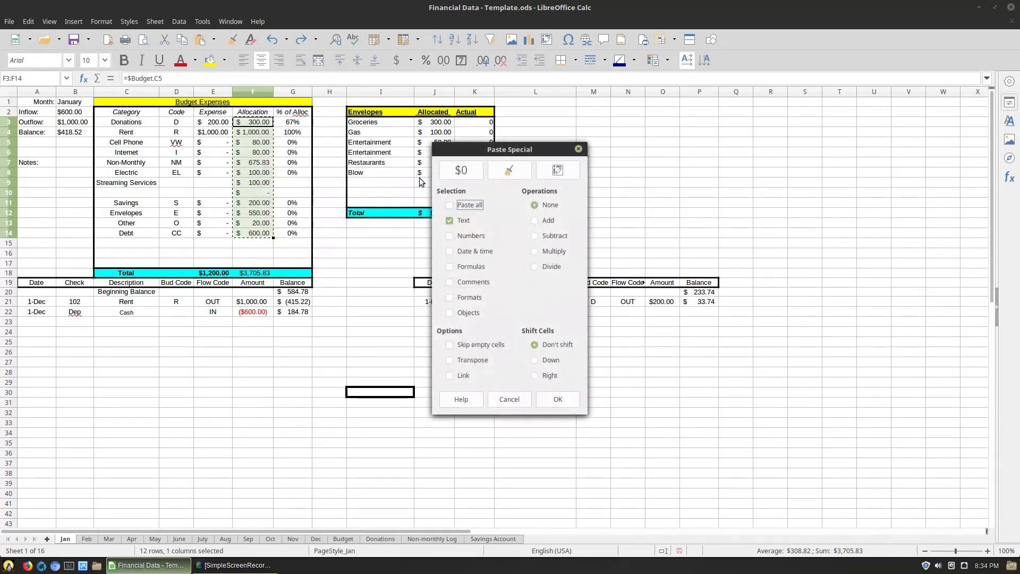
pyautogui.click(450, 220)
pyautogui.click(449, 235)
pyautogui.click(562, 399)
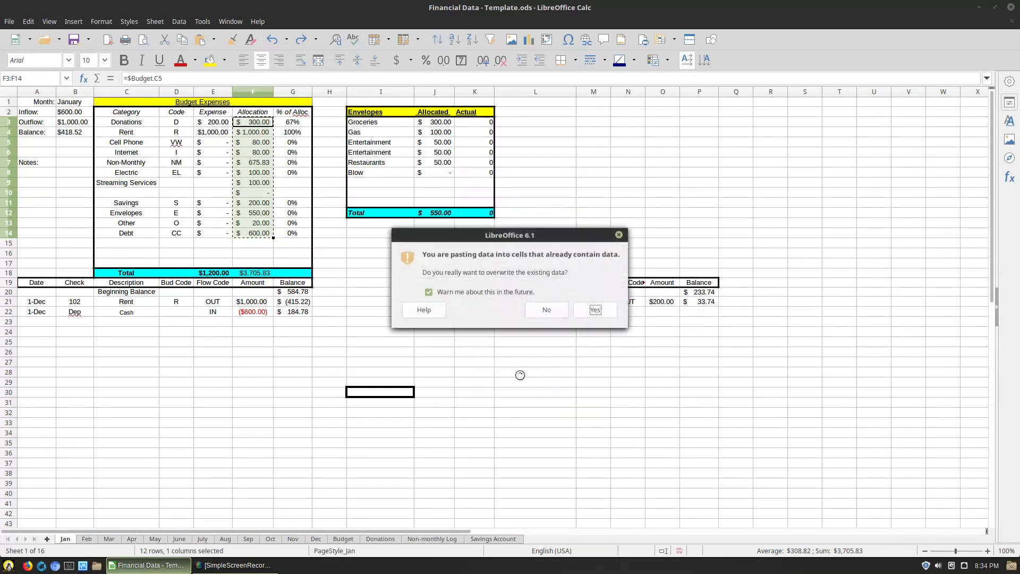
pyautogui.click(595, 310)
# Check the contents of the pasted Allocation cells between F3 and F8 for fixed values instead of formulas
pyautogui.click(255, 147)
pyautogui.click(257, 134)
pyautogui.click(261, 124)
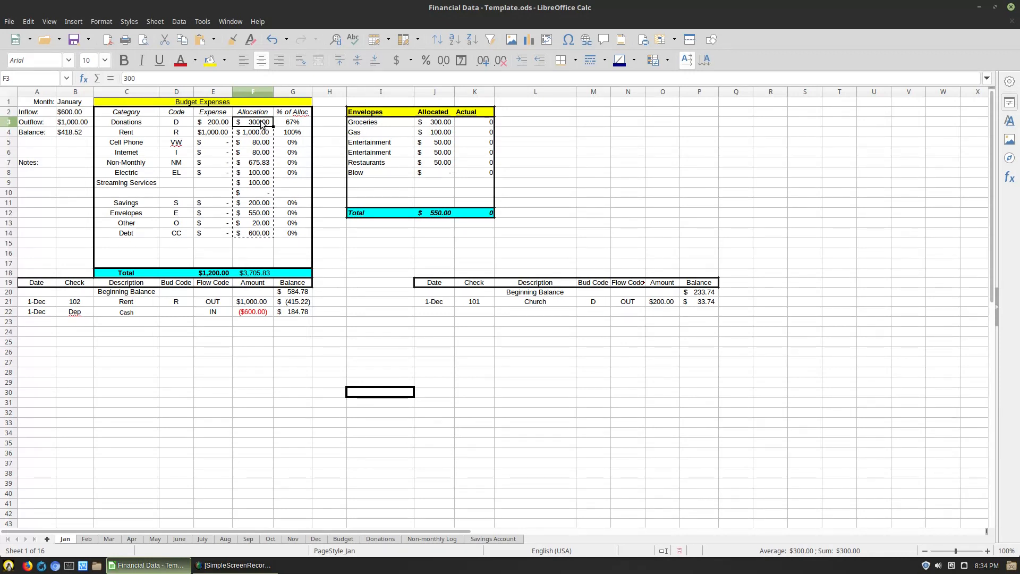
pyautogui.click(276, 172)
pyautogui.click(253, 173)
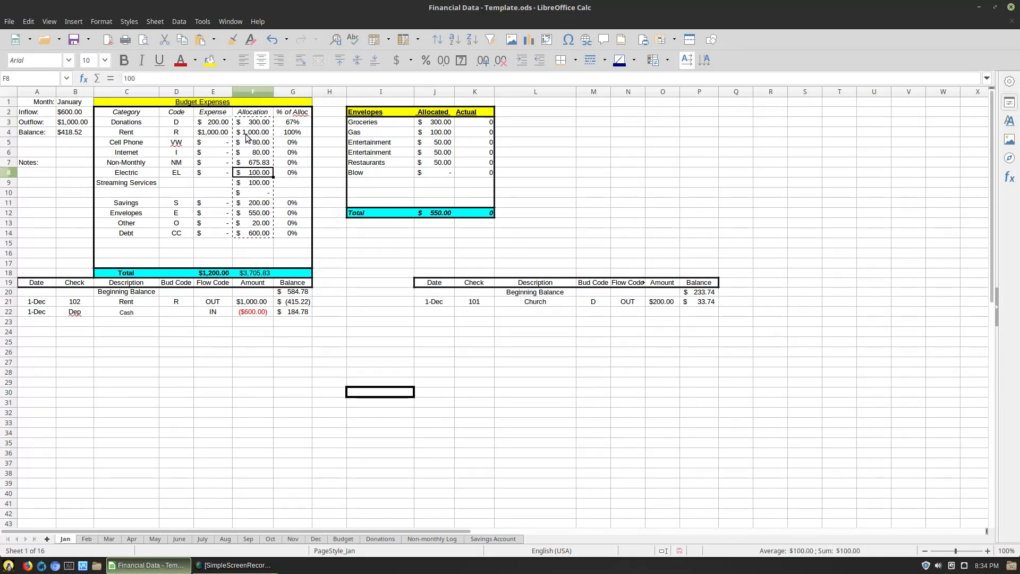
pyautogui.click(249, 132)
pyautogui.click(250, 122)
pyautogui.click(252, 133)
pyautogui.click(252, 142)
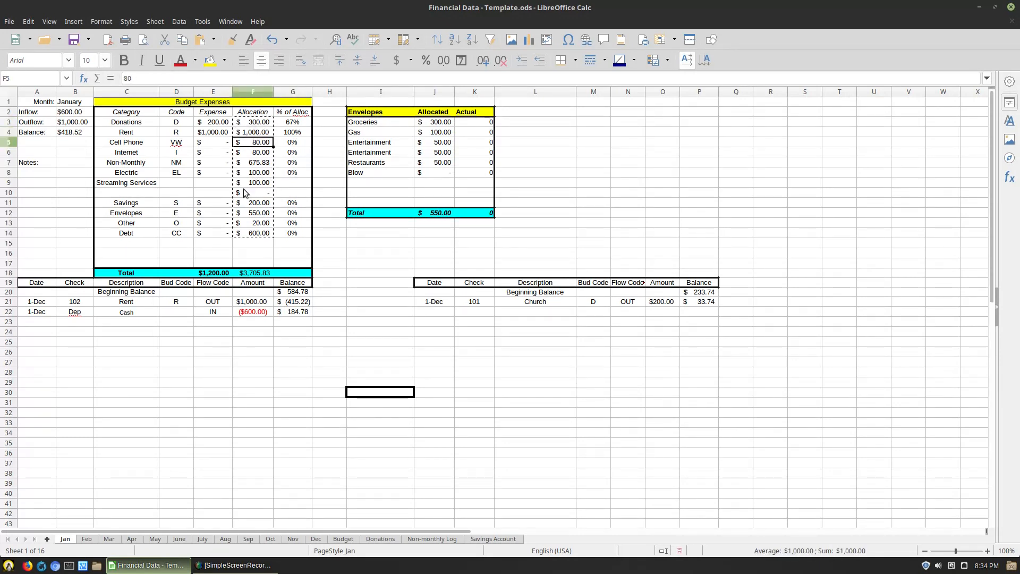
# Set the Church donation in F5 of the Budget sheet to 200 and check the Donations allocation in F3 of the Jan sheet
pyautogui.click(344, 539)
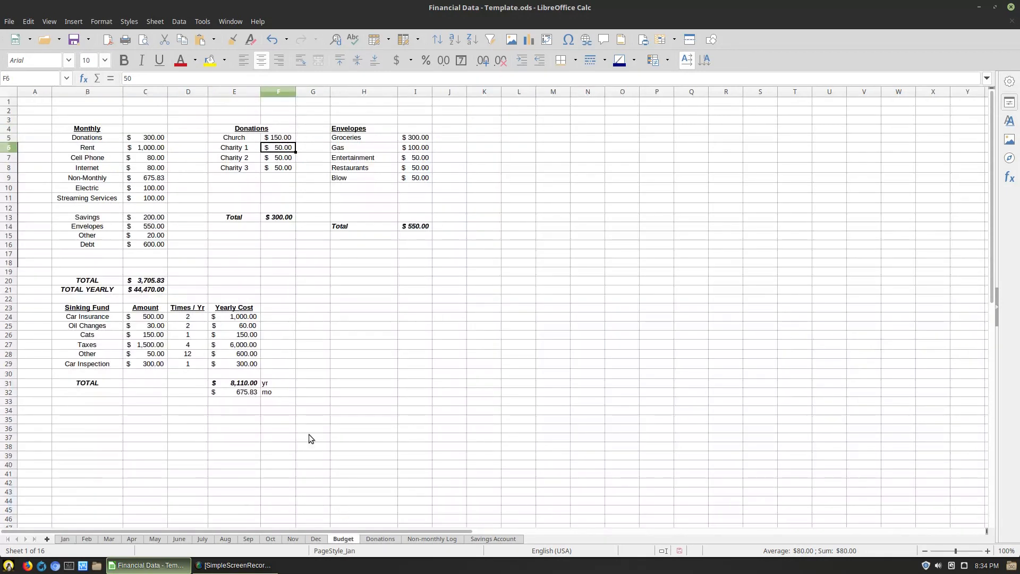
pyautogui.press('Up')
pyautogui.write('2')
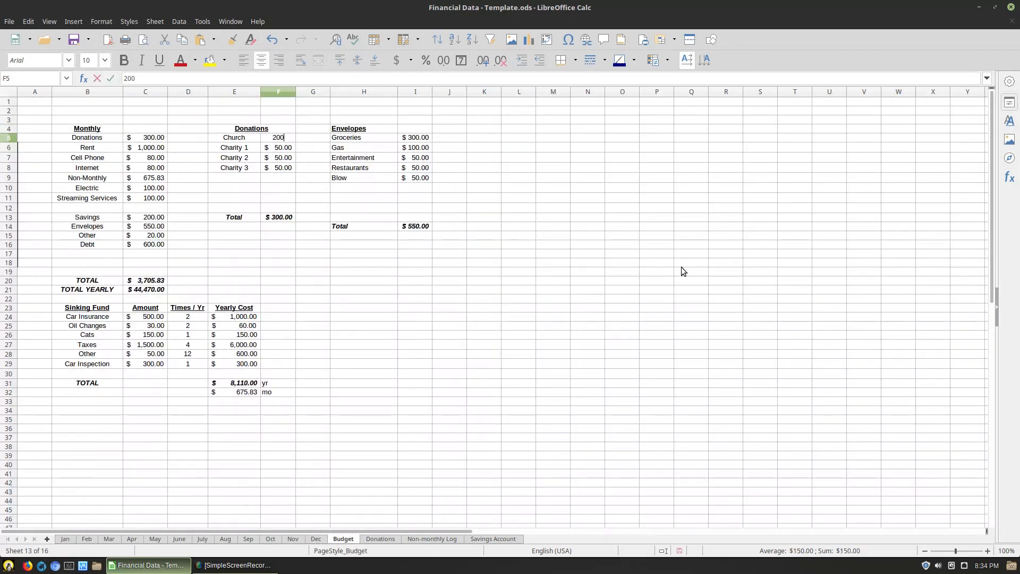
pyautogui.press('Return')
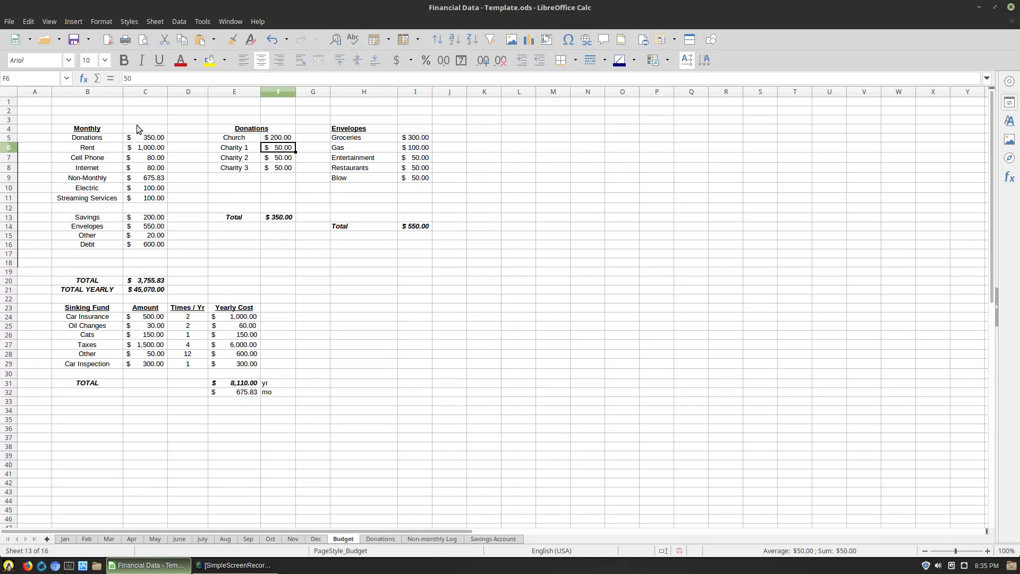
pyautogui.click(67, 539)
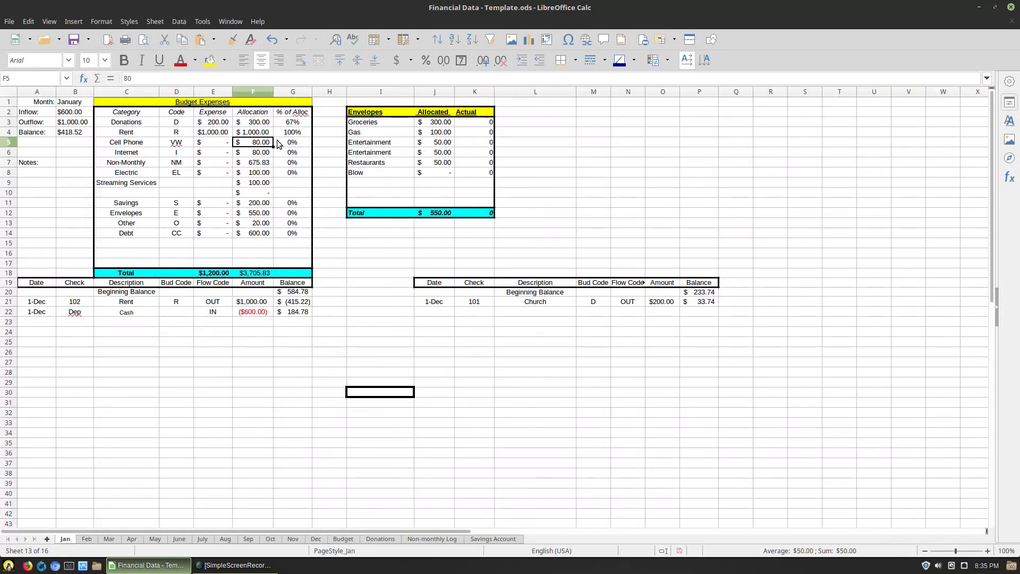
pyautogui.click(252, 124)
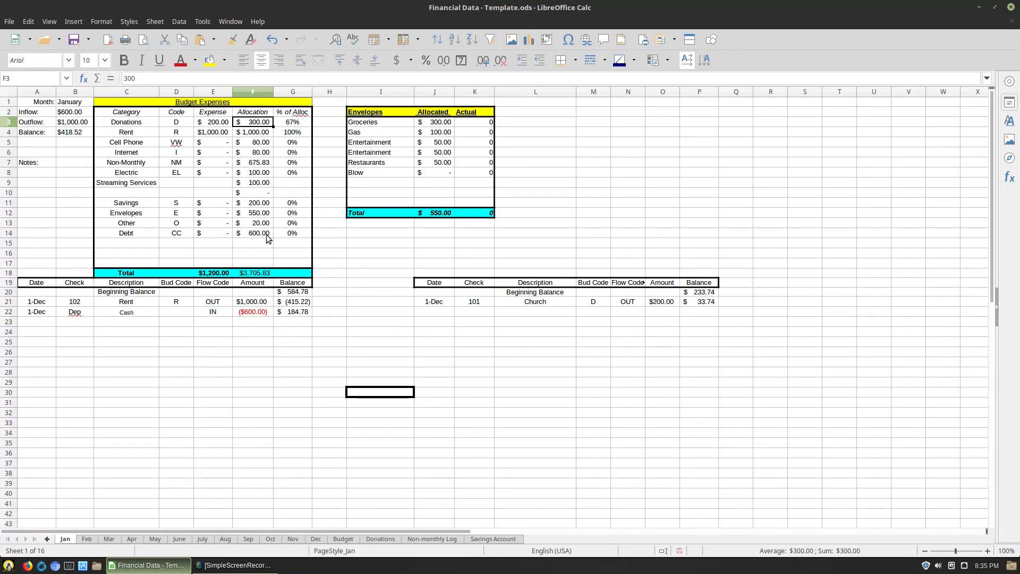
# Copy the full SUMIF formula text from the Cell Phone expense in E5, leaving the formula as it is
pyautogui.click(222, 142)
pyautogui.click(352, 78)
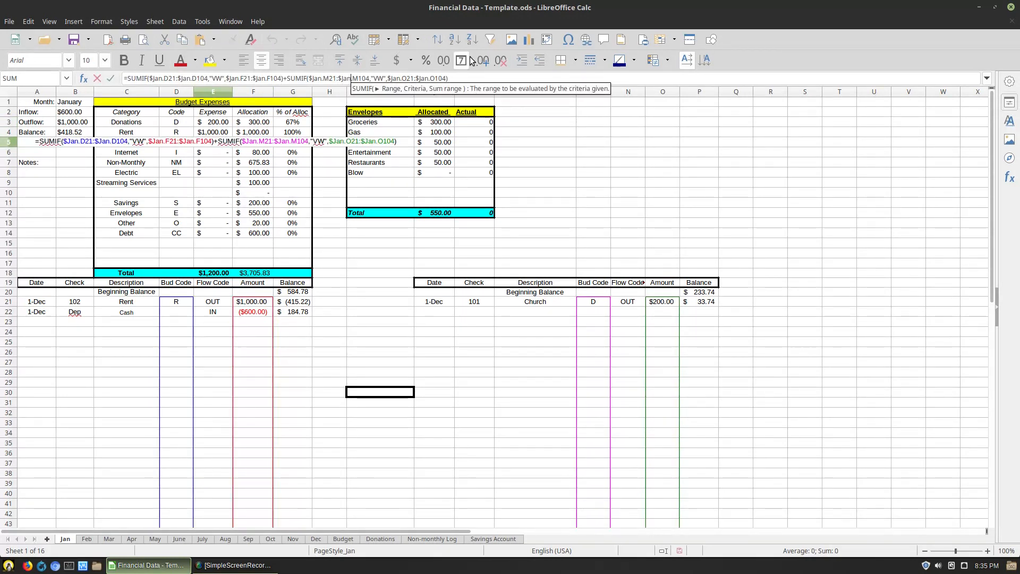
pyautogui.moveTo(449, 78); pyautogui.dragTo(179, 100)
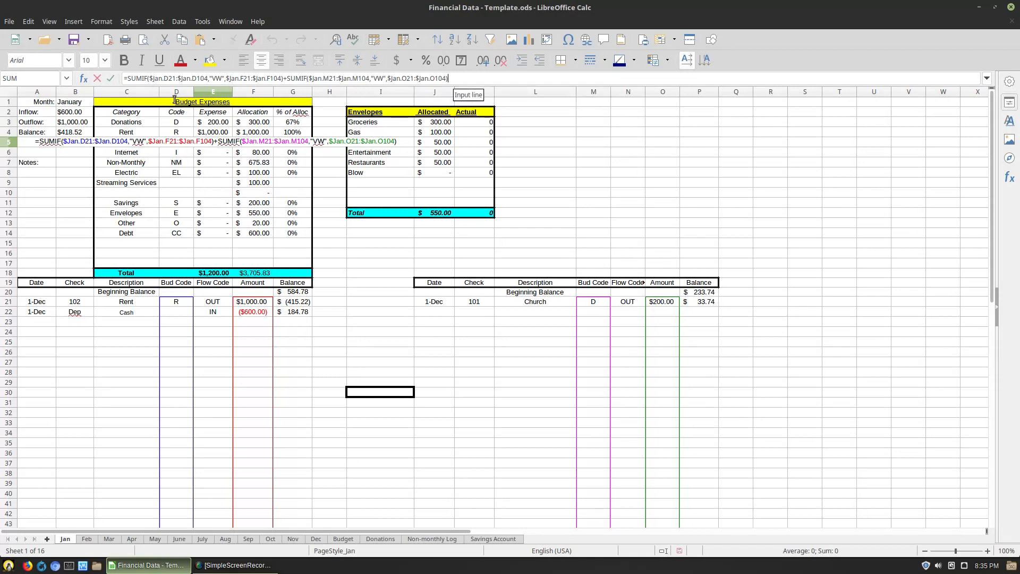
pyautogui.moveTo(112, 83); pyautogui.dragTo(100, 78)
pyautogui.hotkey('ctrl', 'c')
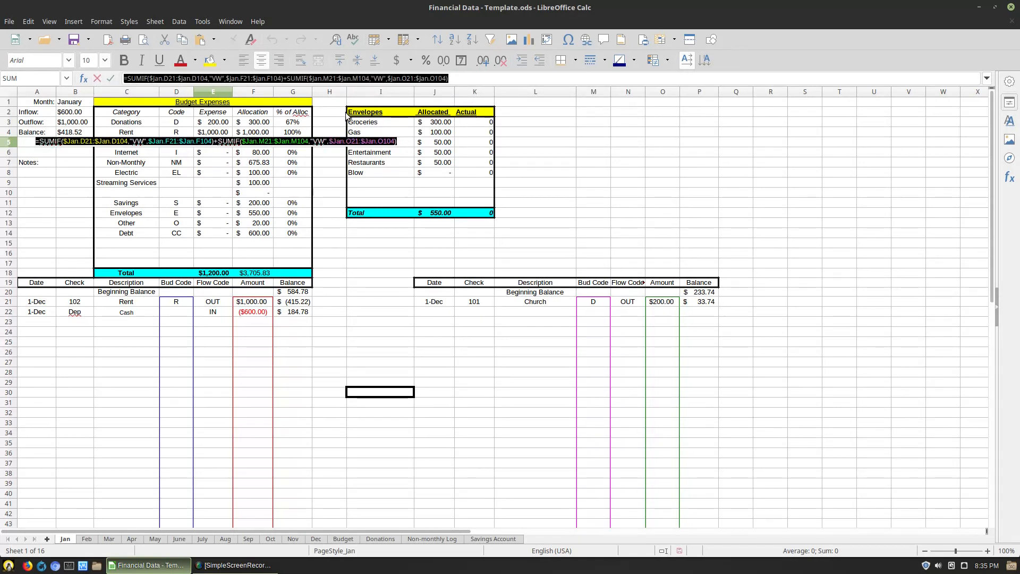
pyautogui.press('Return')
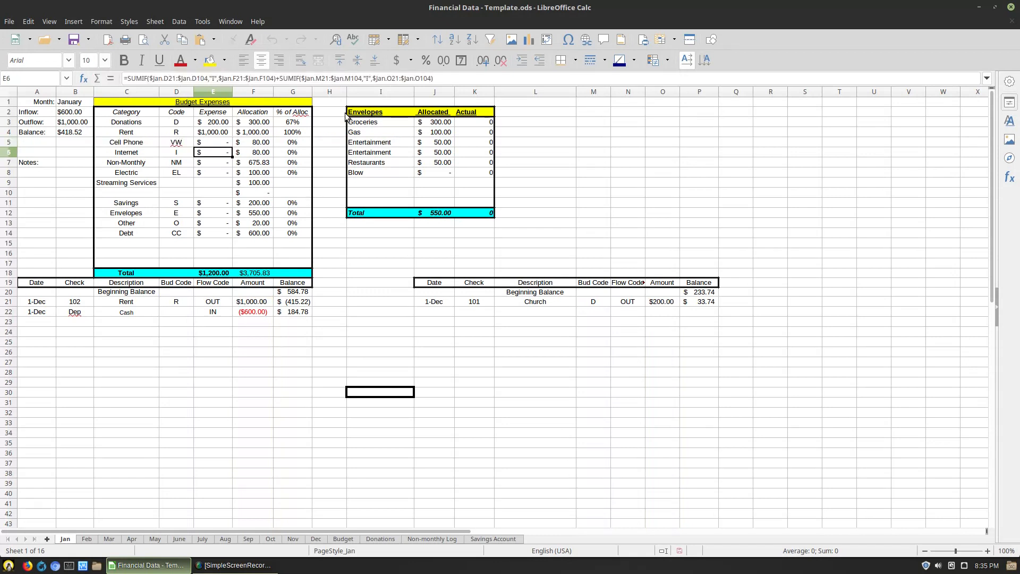
# Enter the code SS for Streaming Services in D9
pyautogui.click(260, 173)
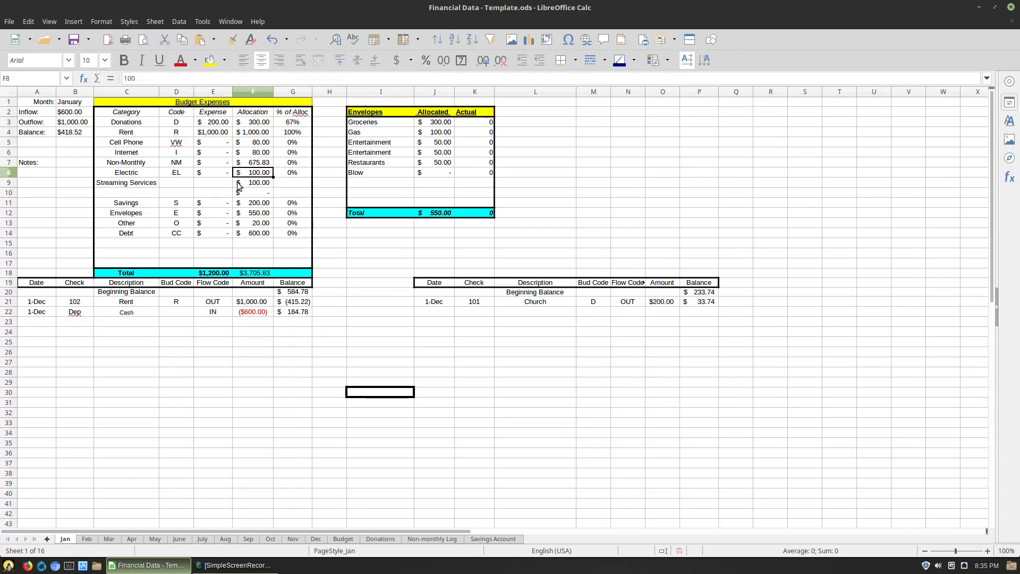
pyautogui.click(186, 184)
pyautogui.write('S')
pyautogui.press('Tab')
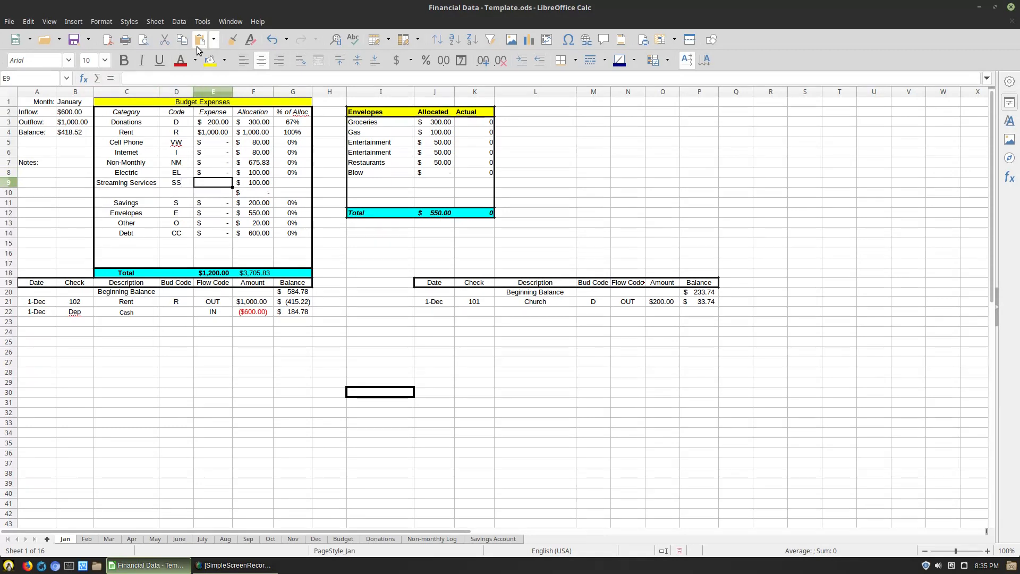
# Paste the copied SUMIF formula into the Streaming Services expense E9, replacing both "VW" criteria with "SS"
pyautogui.click(203, 78)
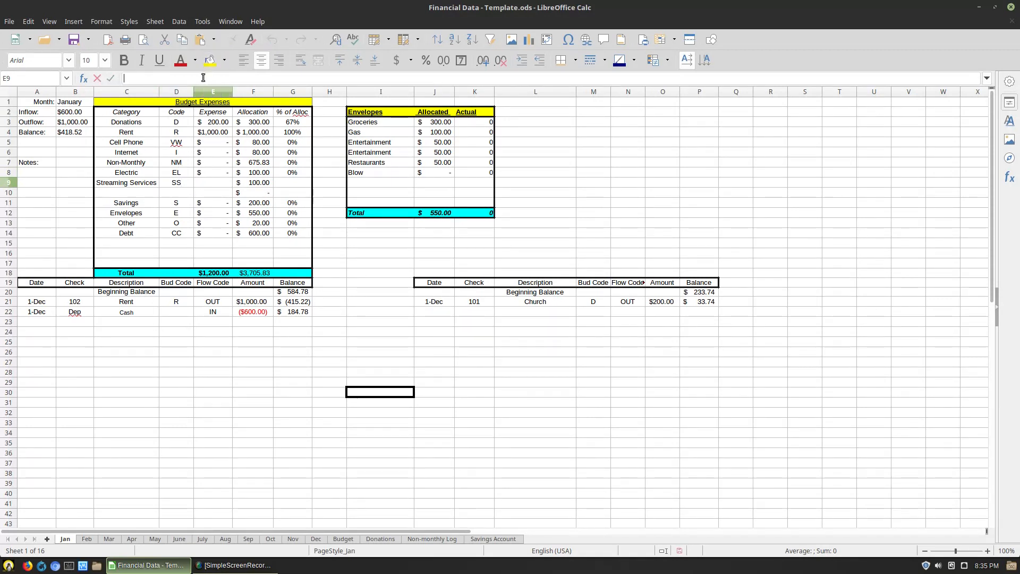
pyautogui.hotkey('ctrl', 'v')
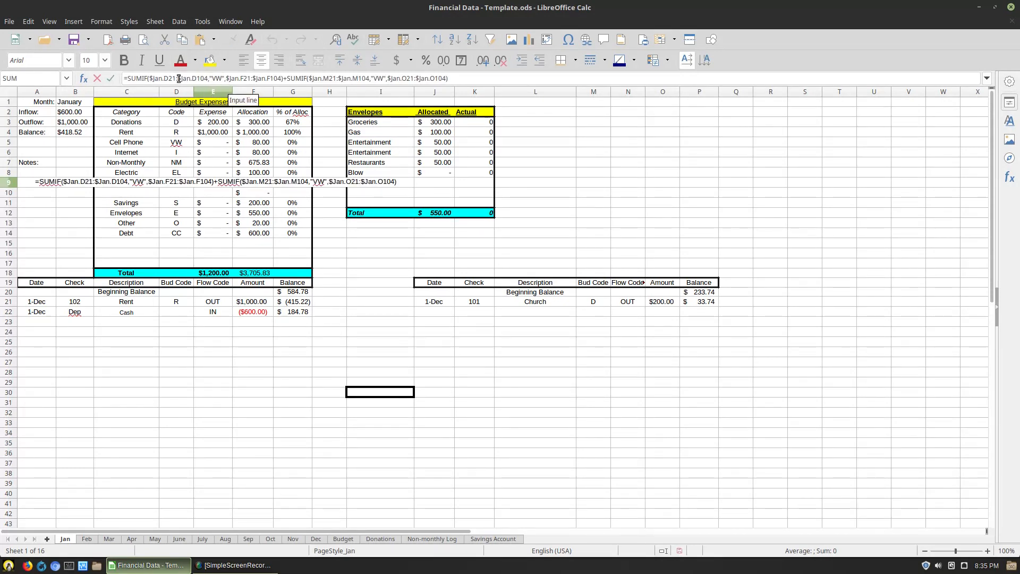
pyautogui.doubleClick(217, 78)
pyautogui.write('SS')
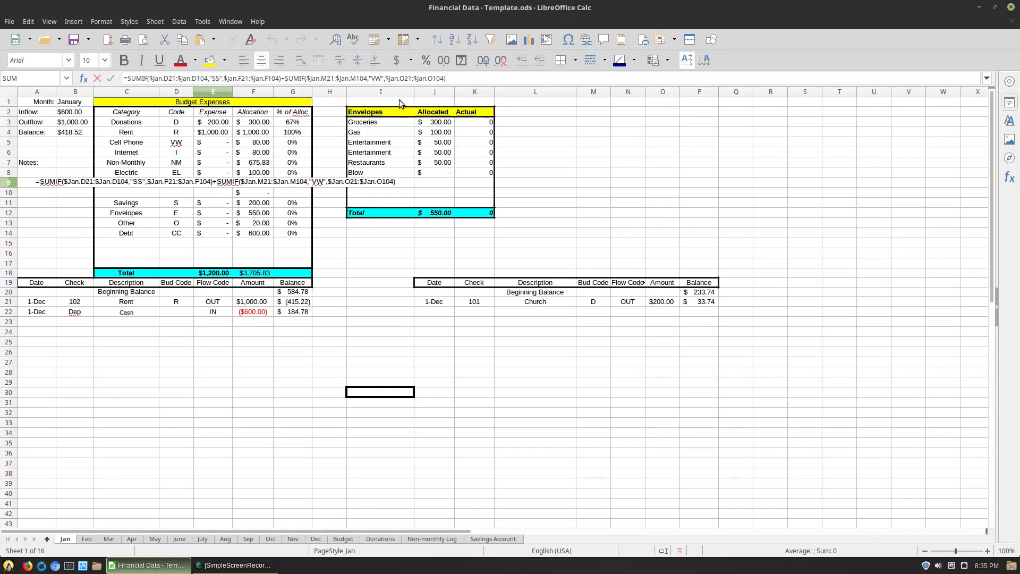
pyautogui.click(381, 76)
pyautogui.press('BackSpace')
pyautogui.press('BackSpace')
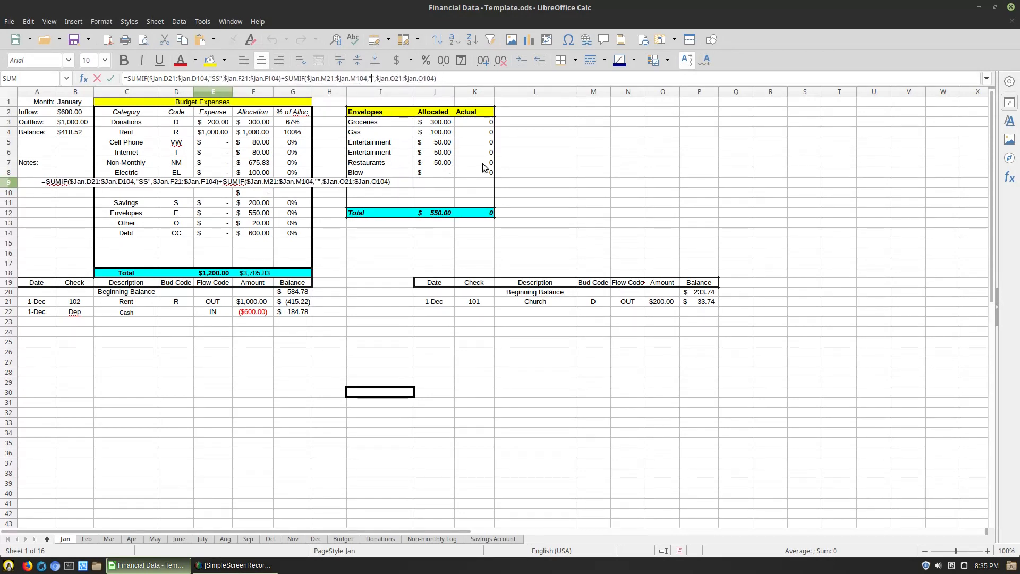
pyautogui.press('Return')
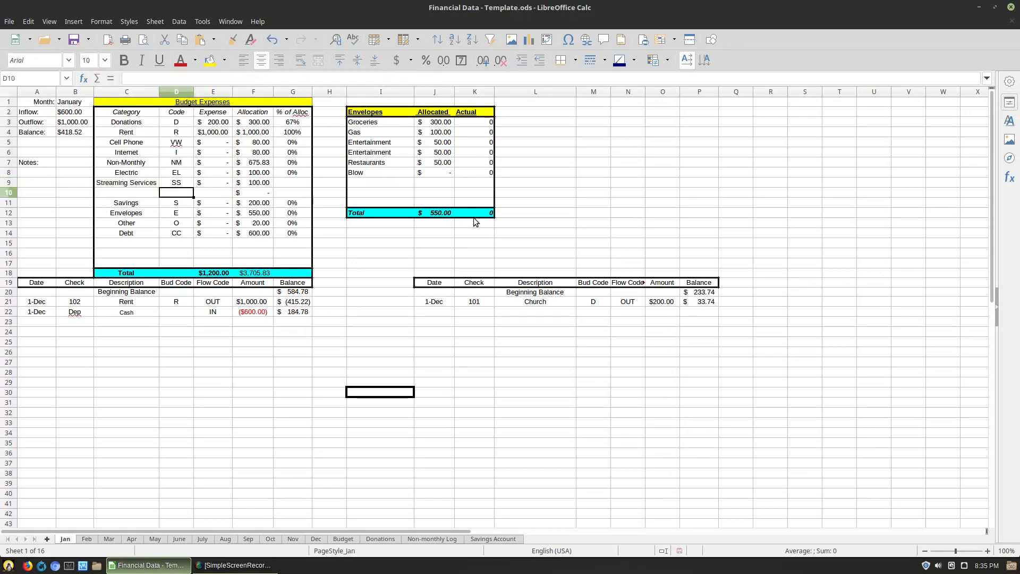
pyautogui.click(218, 181)
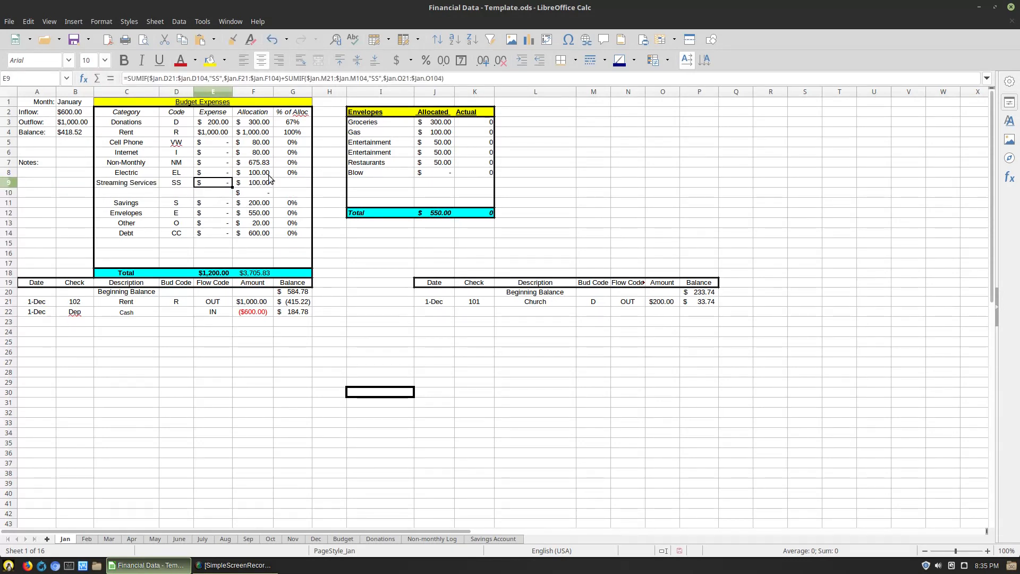
# Fill the % of Alloc formula from the Electric row in G8 down to G9 and check the Streaming Services formulas
pyautogui.click(294, 174)
pyautogui.moveTo(312, 177); pyautogui.dragTo(312, 188)
pyautogui.click(292, 183)
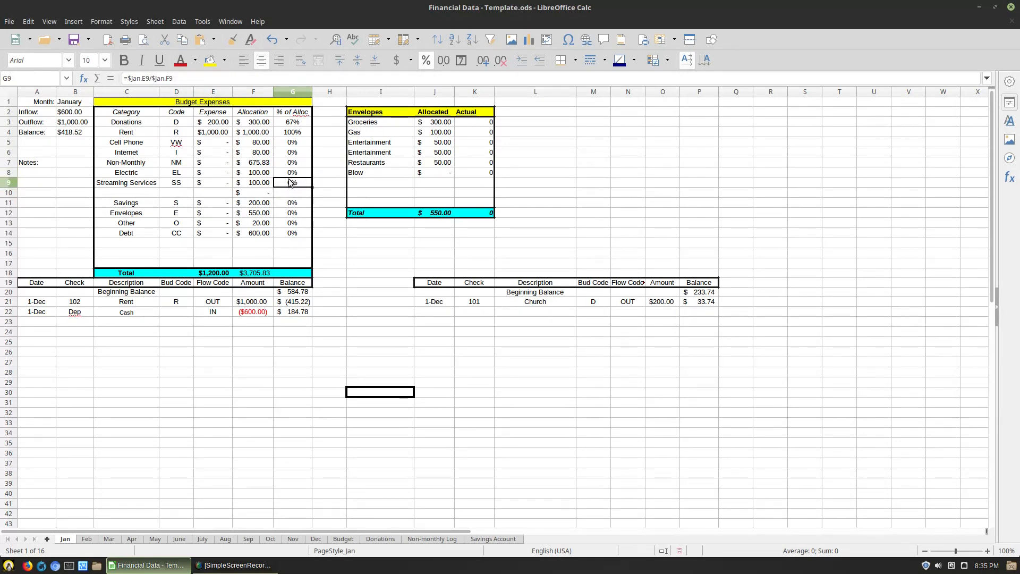
pyautogui.click(220, 182)
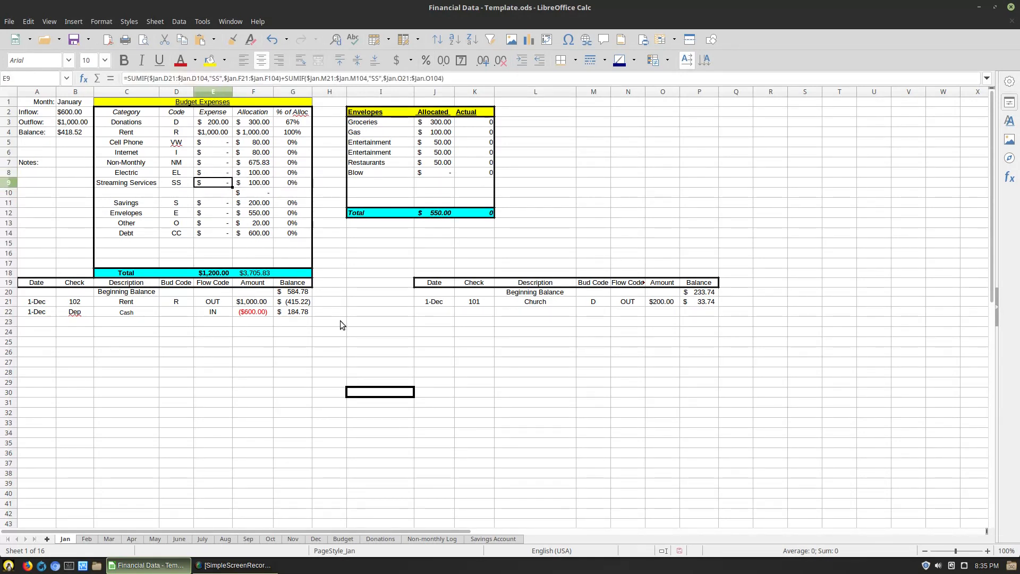
# Enter Netflix as the description of a new transaction in C23
pyautogui.click(135, 323)
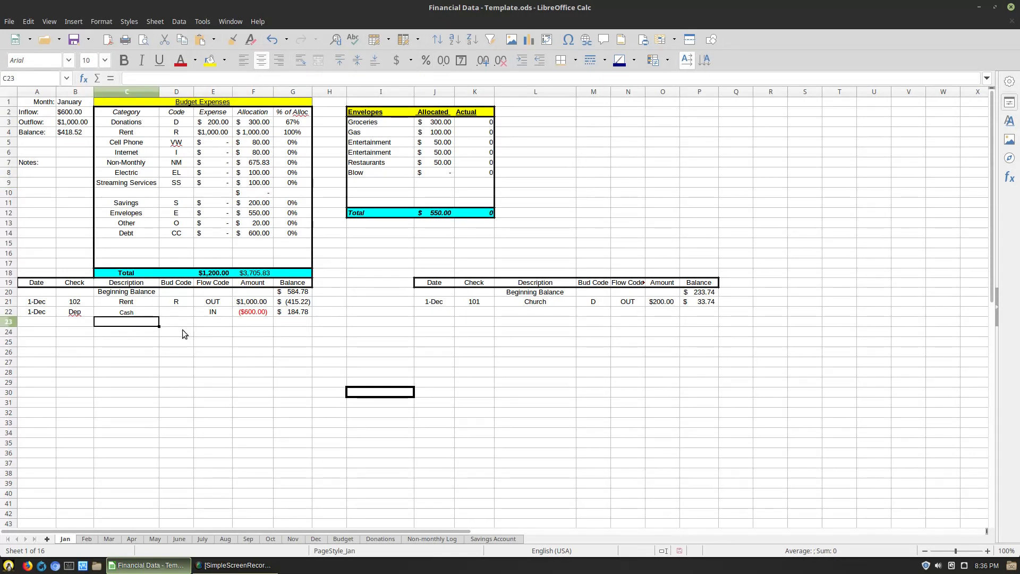
pyautogui.write('Ne')
pyautogui.press('BackSpace')
pyautogui.press('BackSpace')
pyautogui.write('N')
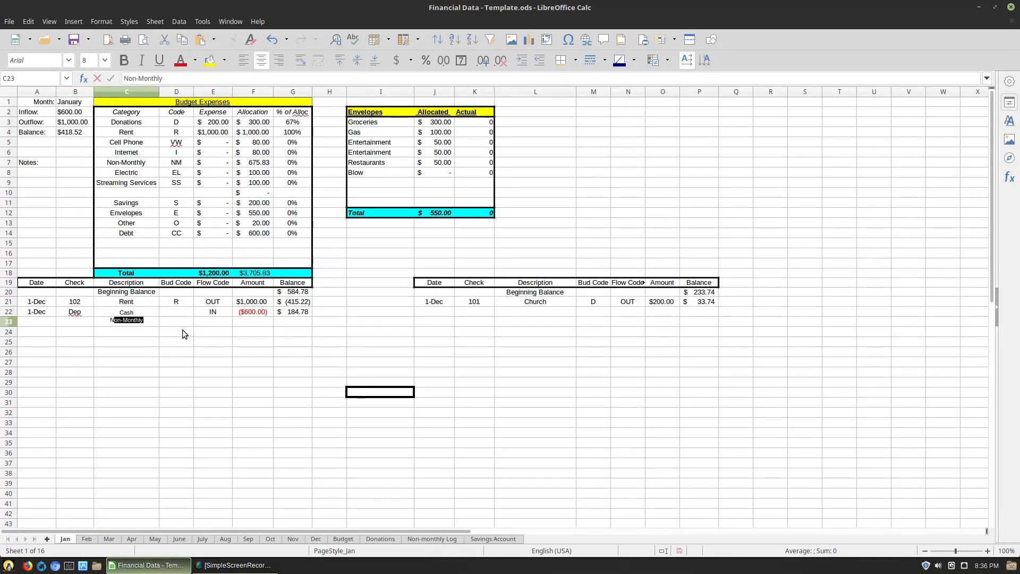
pyautogui.write('etflicx')
pyautogui.press('BackSpace')
pyautogui.press('BackSpace')
pyautogui.write('x')
# Give the Netflix transaction budget code SS, flow code OUT and an amount of 12.00
pyautogui.press('Tab')
pyautogui.write('SS')
pyautogui.press('Tab')
pyautogui.write('OUT')
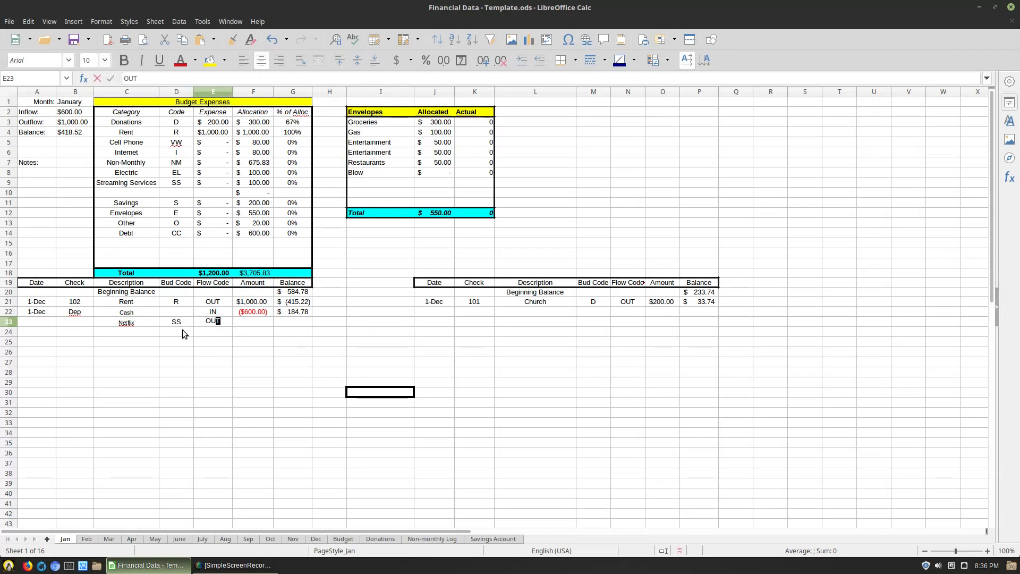
pyautogui.press('Tab')
pyautogui.write('12.00')
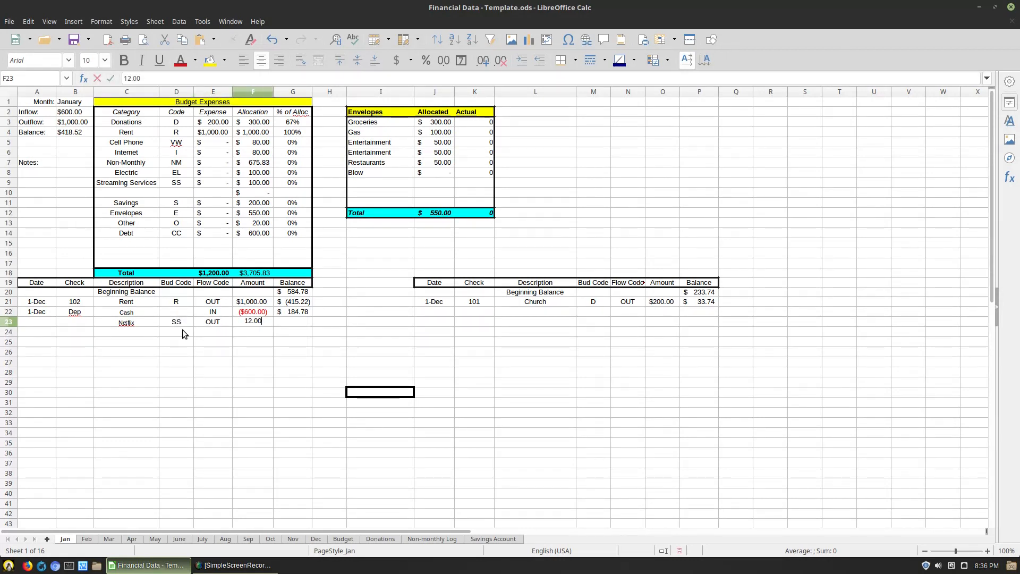
pyautogui.press('Tab')
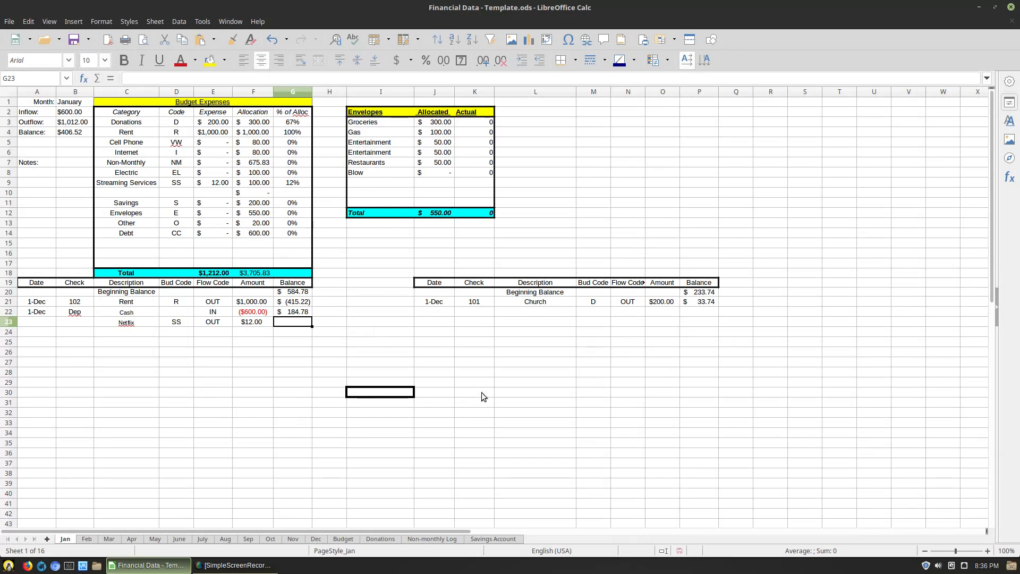
pyautogui.click(569, 371)
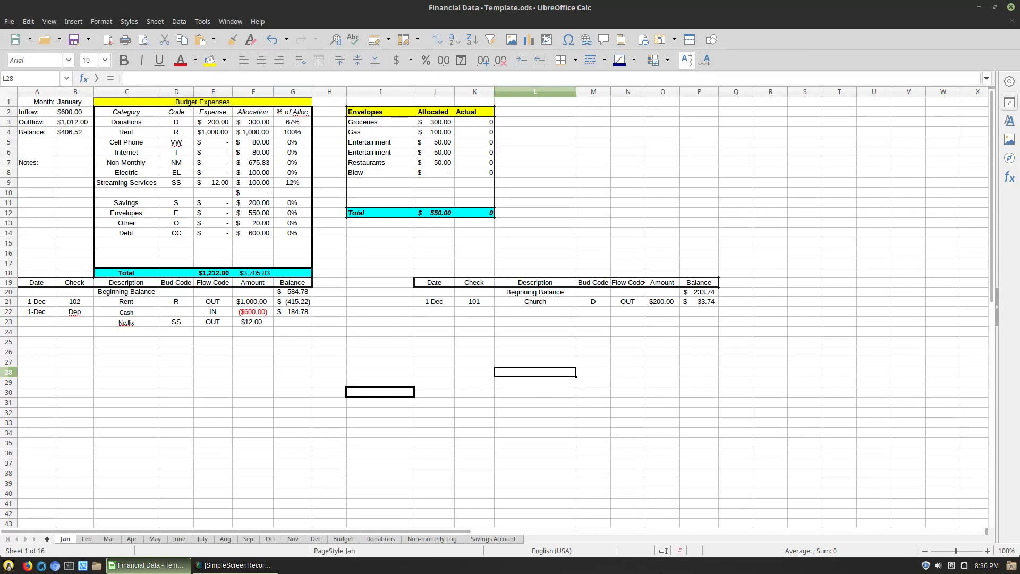
pyautogui.click(378, 391)
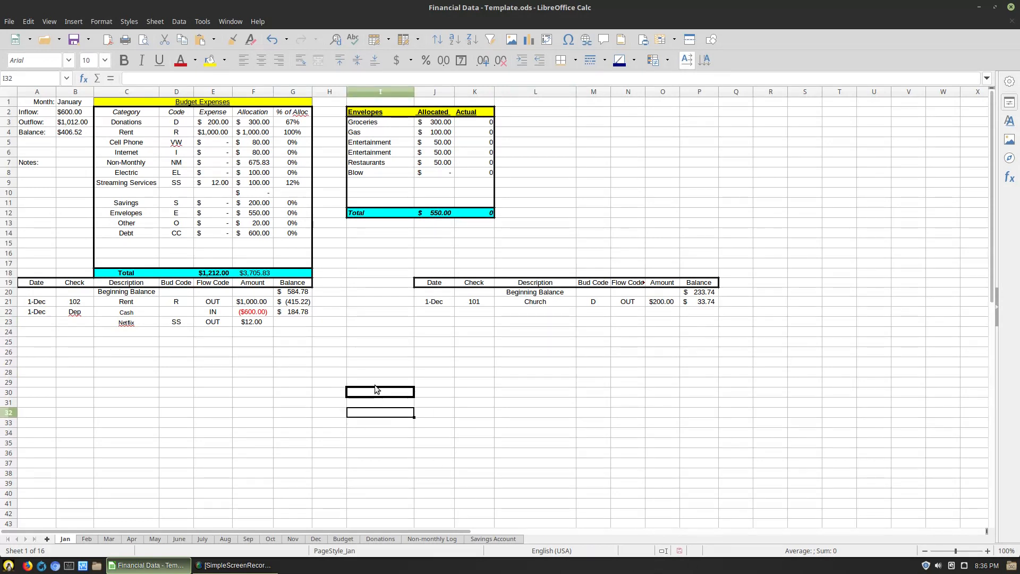
pyautogui.press('Down')
pyautogui.press('Down')
pyautogui.click(371, 392)
# Add top and bottom borders to the empty cell I25 and choose a border line style
pyautogui.click(383, 344)
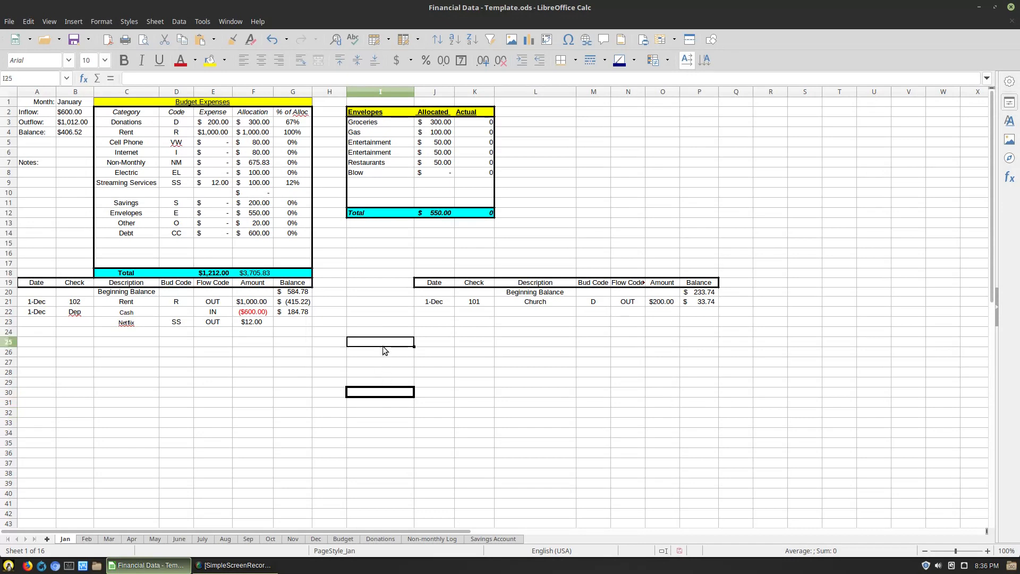
pyautogui.click(577, 61)
pyautogui.click(603, 114)
pyautogui.click(446, 382)
pyautogui.click(372, 343)
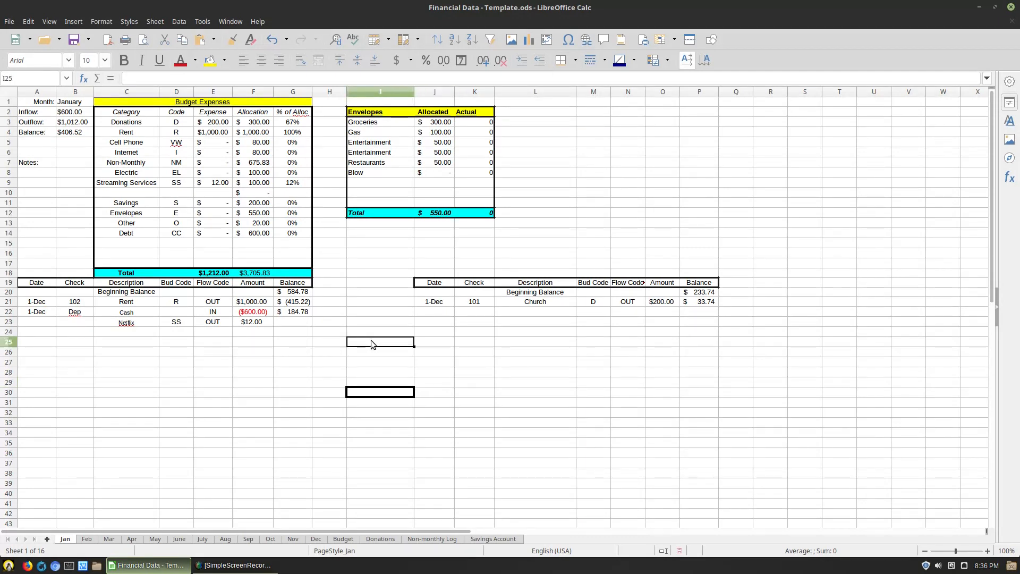
pyautogui.click(606, 61)
pyautogui.click(605, 116)
pyautogui.click(387, 363)
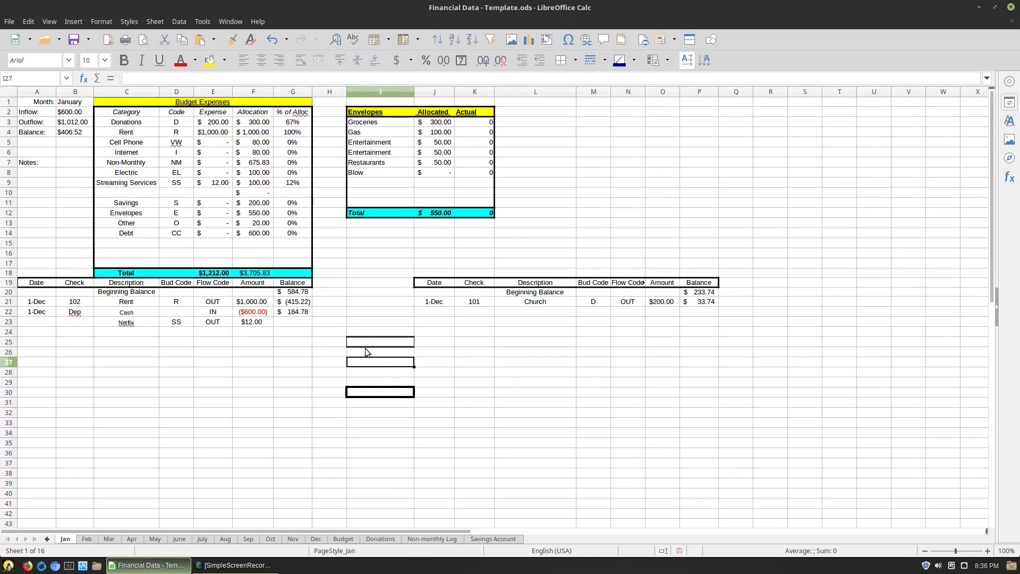
pyautogui.click(372, 343)
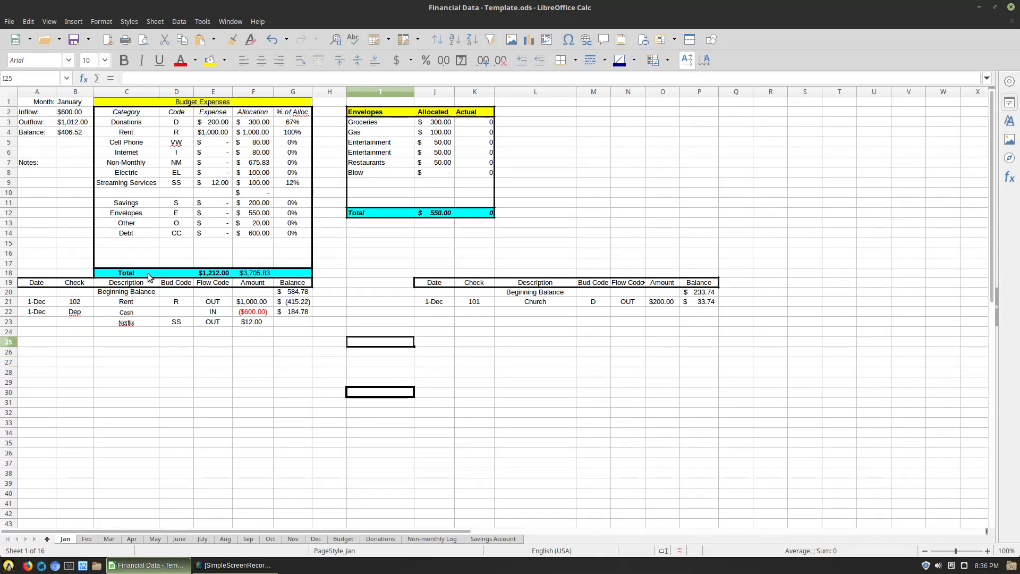
# Open the cell border formatting for the merged Budget Expenses title in C1
pyautogui.doubleClick(127, 105)
pyautogui.click(132, 128)
pyautogui.click(133, 103)
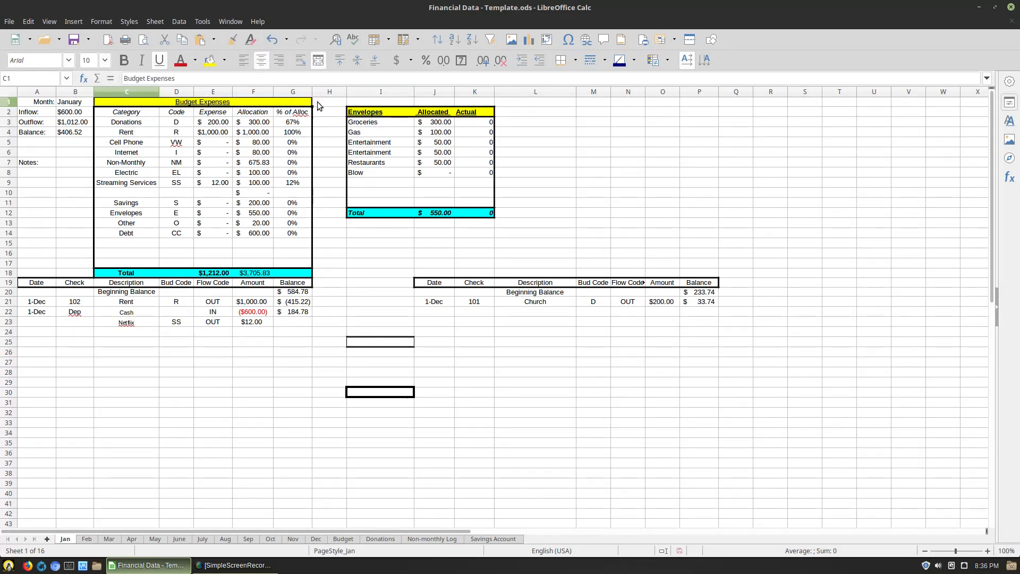
pyautogui.click(304, 146)
pyautogui.click(127, 101)
pyautogui.hotkey('ctrl', '1')
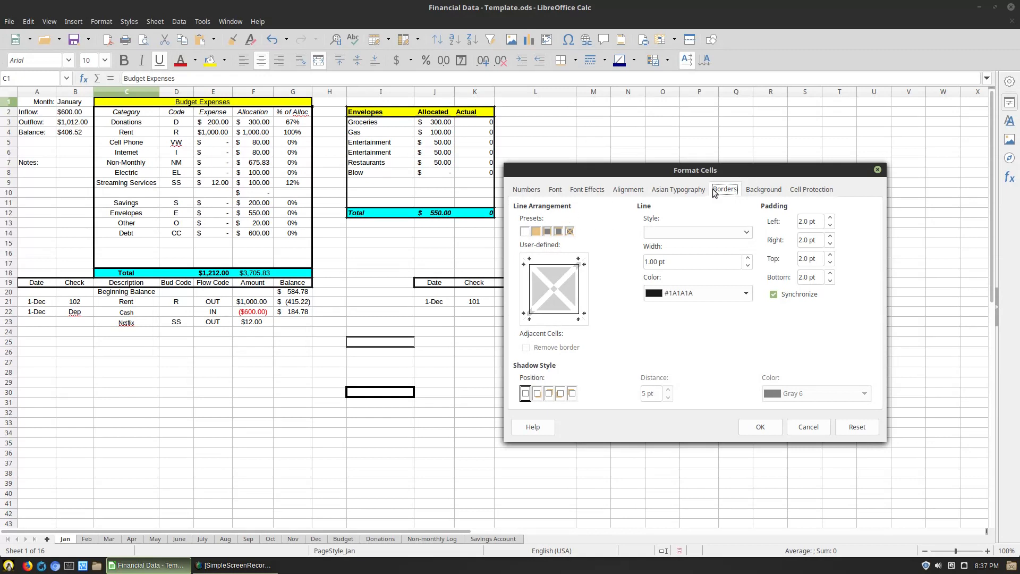
# Set the border width to 2.00 pt and apply it to the outer sides of the Budget Expenses title
pyautogui.click(564, 264)
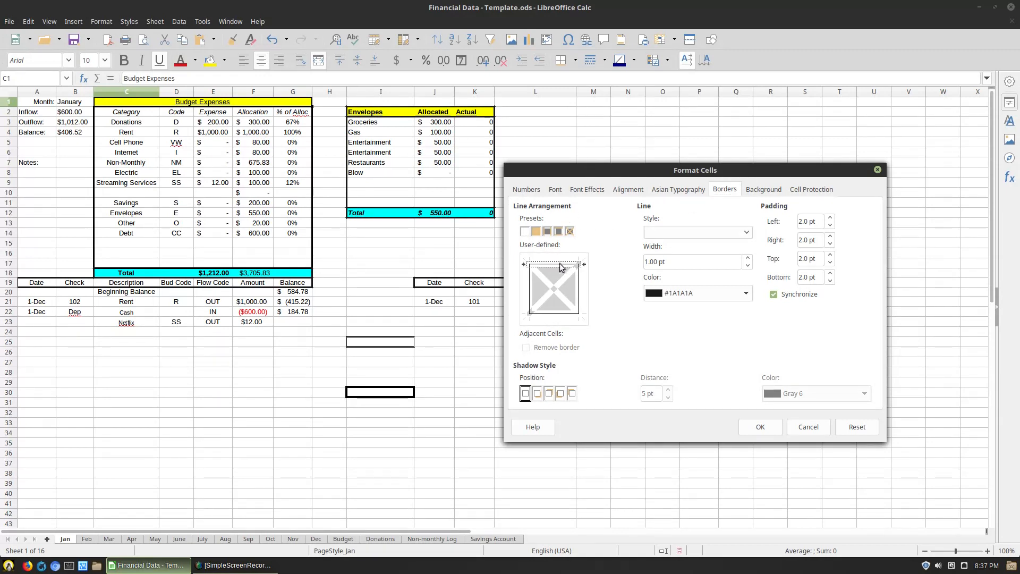
pyautogui.click(531, 288)
pyautogui.click(557, 265)
pyautogui.click(749, 258)
pyautogui.click(749, 258)
pyautogui.click(750, 258)
pyautogui.click(750, 259)
pyautogui.click(580, 294)
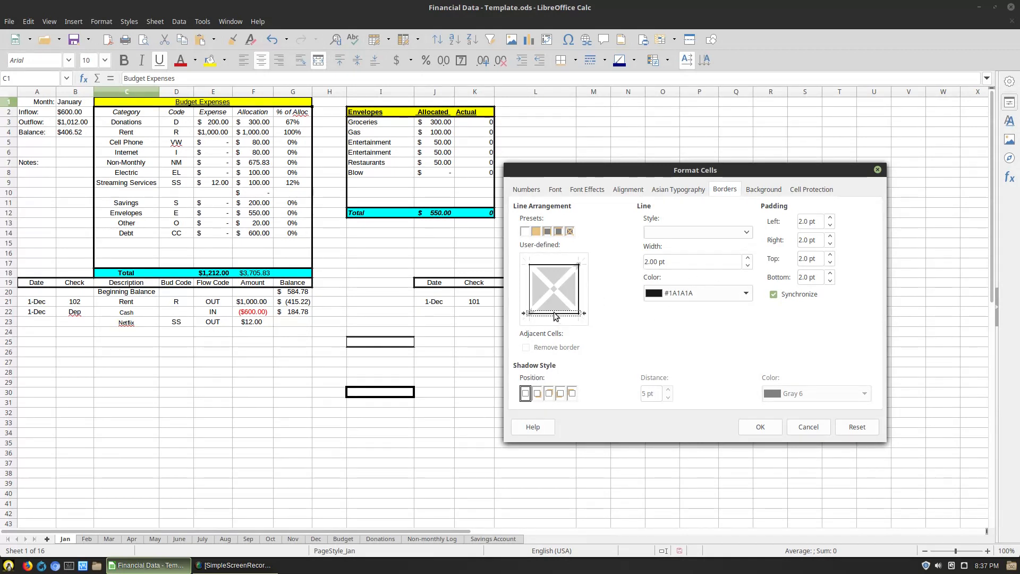
pyautogui.click(531, 297)
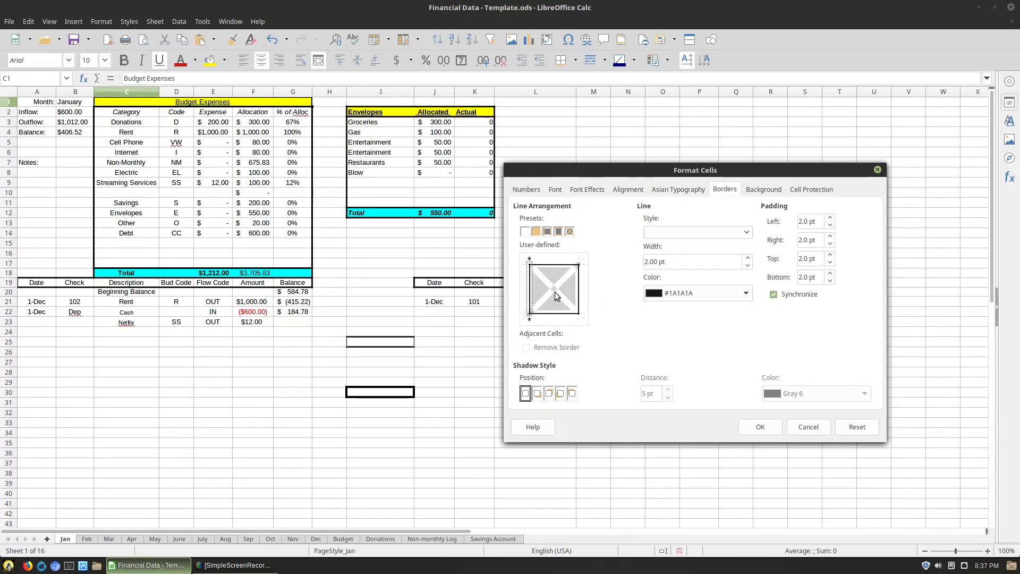
# Try diagonal lines across the title cell, remove them, and apply the border formatting
pyautogui.click(554, 290)
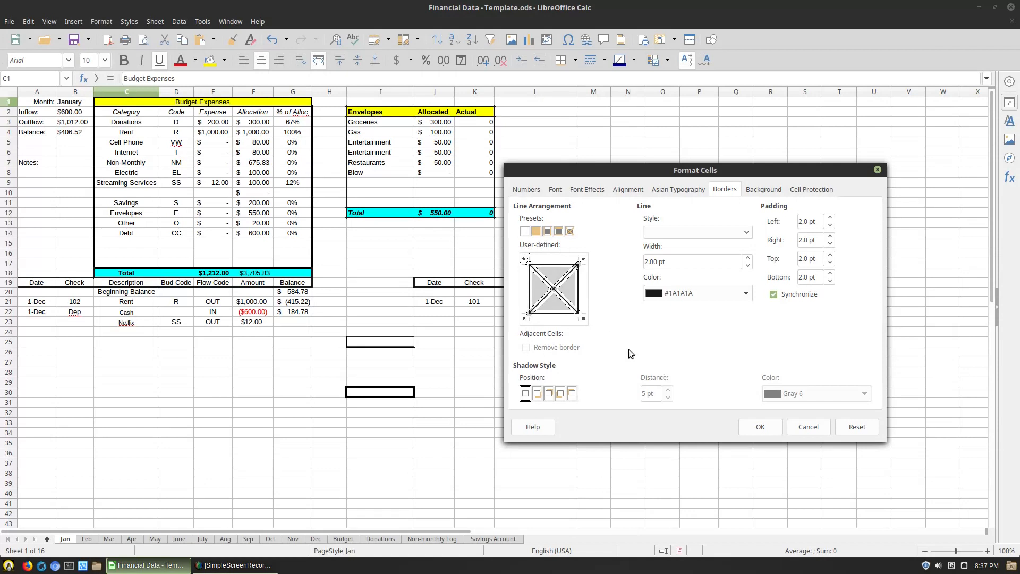
pyautogui.click(554, 292)
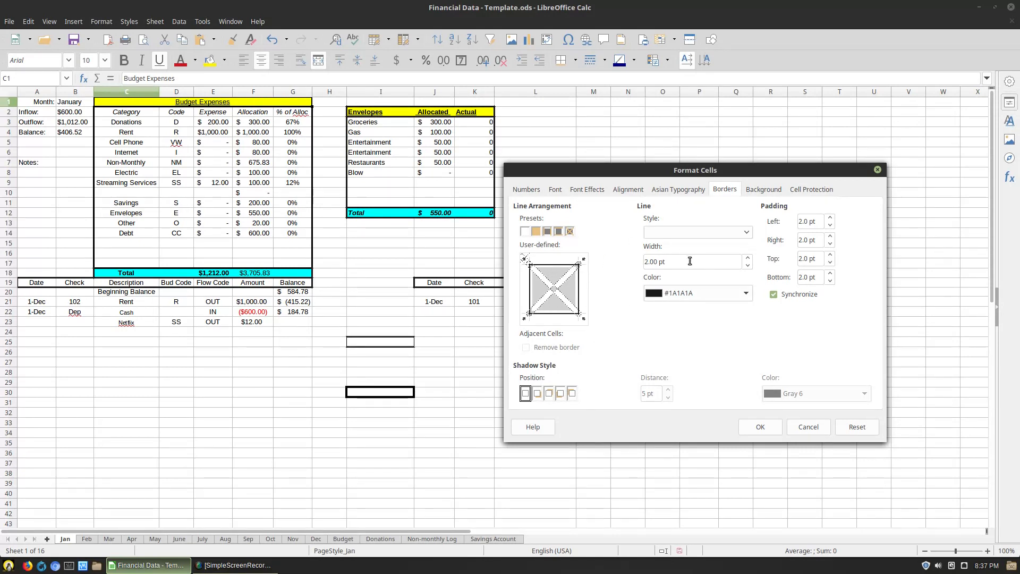
pyautogui.click(760, 426)
pyautogui.click(315, 355)
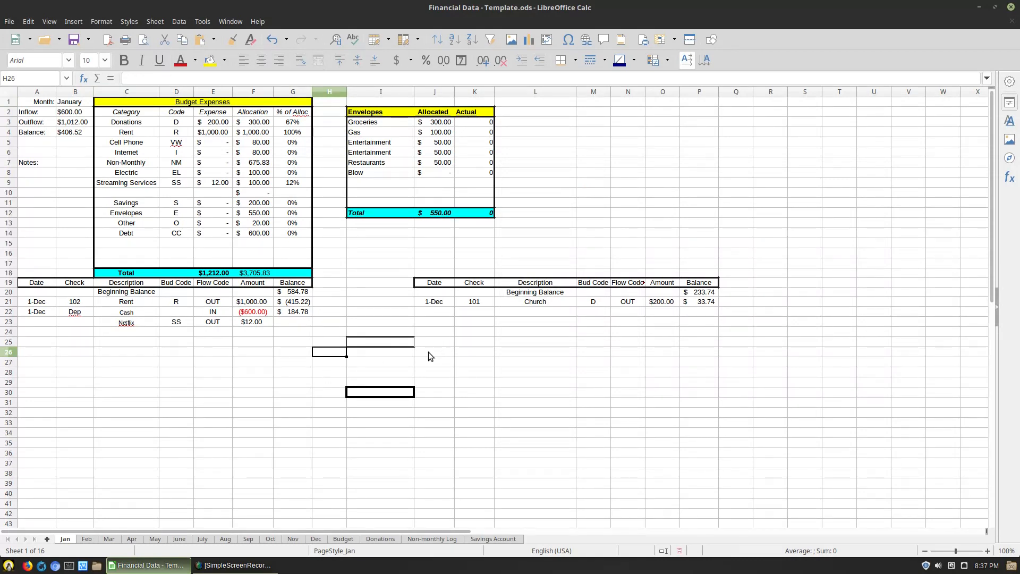
# Remove all borders from the empty range I24:I32
pyautogui.moveTo(378, 336); pyautogui.dragTo(381, 413)
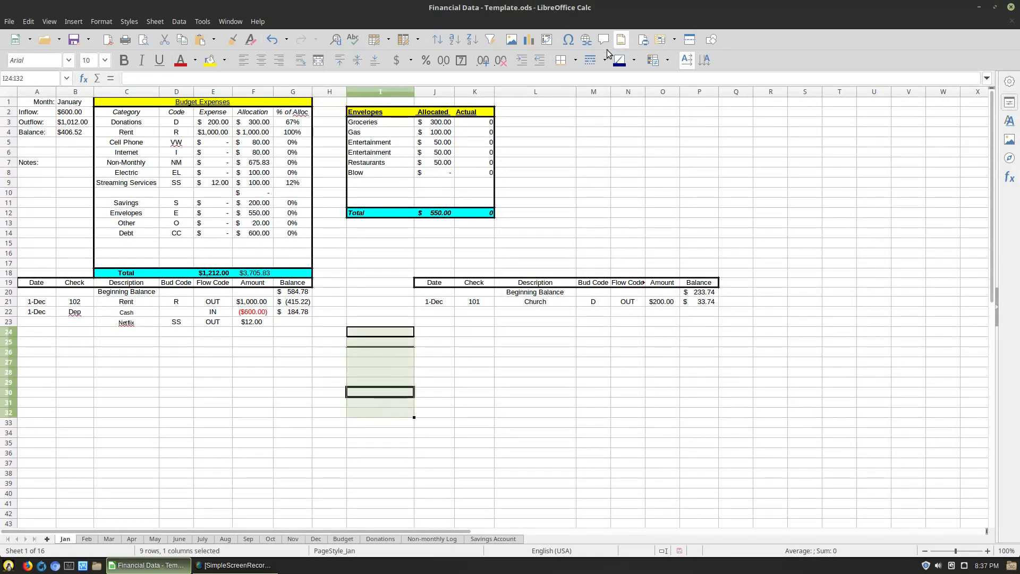
pyautogui.click(574, 60)
pyautogui.click(565, 86)
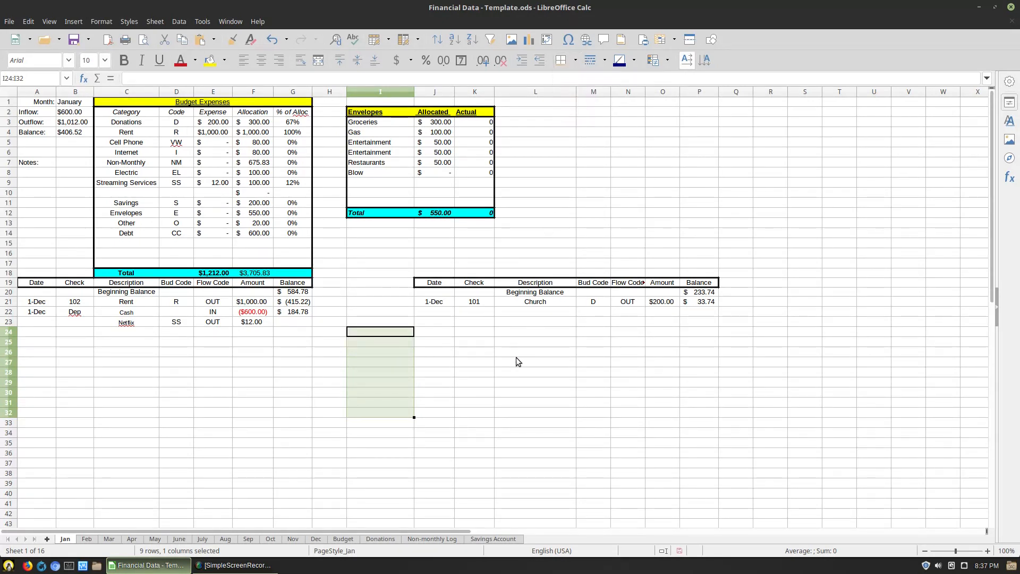
pyautogui.click(515, 360)
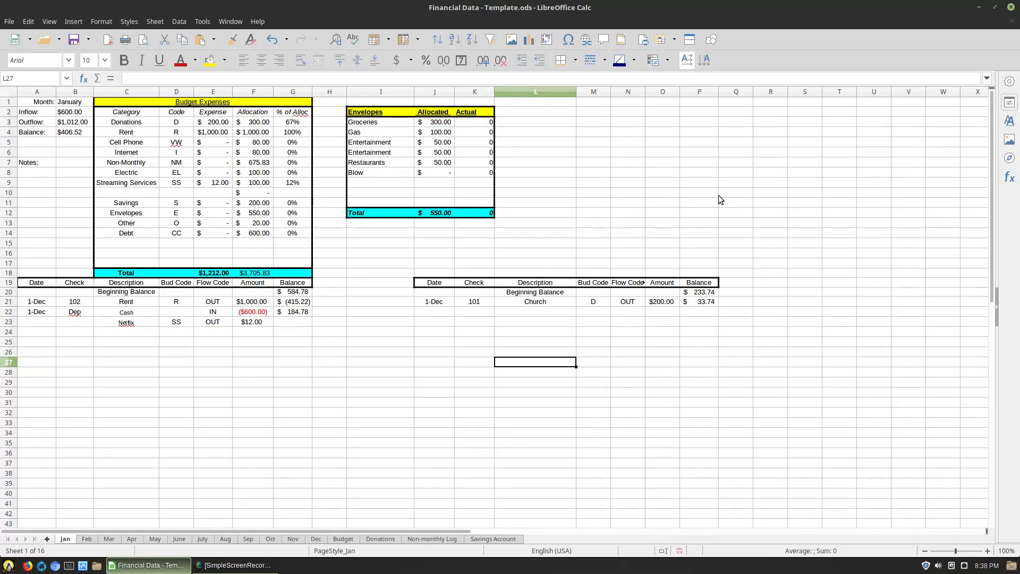
# Start a conditional formatting condition for the Rent row's % of Alloc cell G4
pyautogui.click(301, 133)
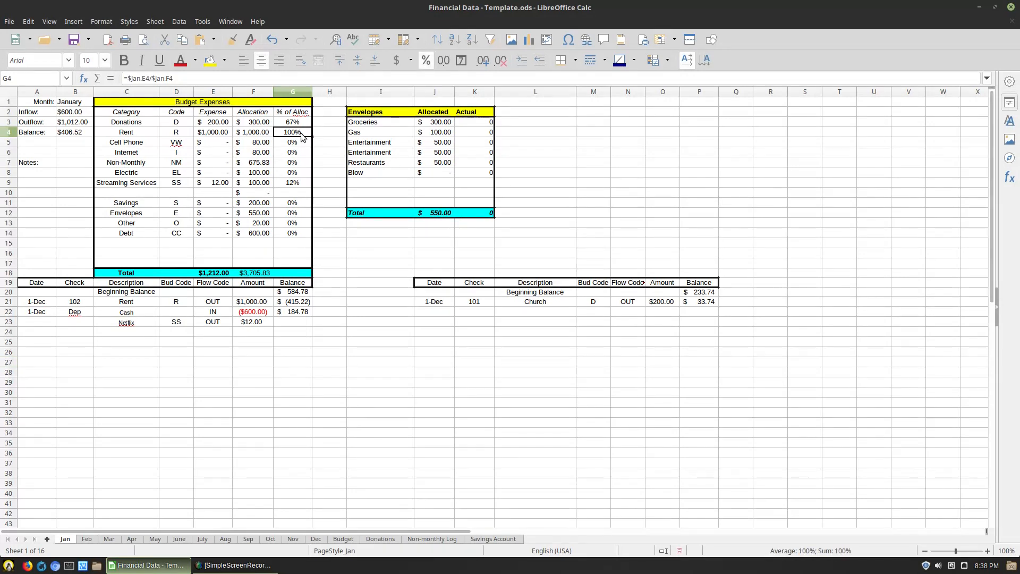
pyautogui.click(293, 160)
pyautogui.click(299, 134)
pyautogui.click(666, 62)
pyautogui.click(666, 62)
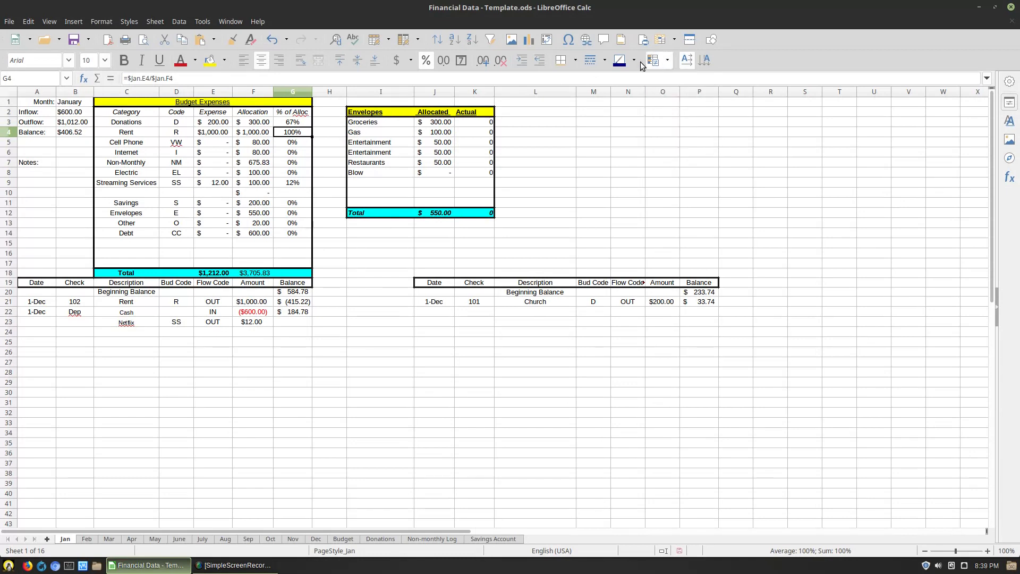
pyautogui.rightClick(294, 134)
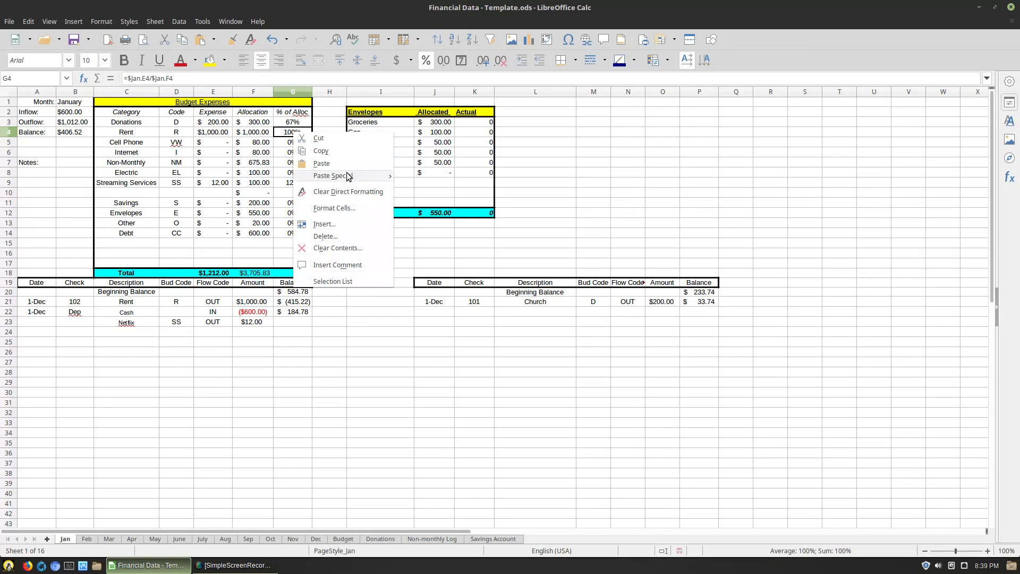
pyautogui.click(668, 62)
pyautogui.click(668, 62)
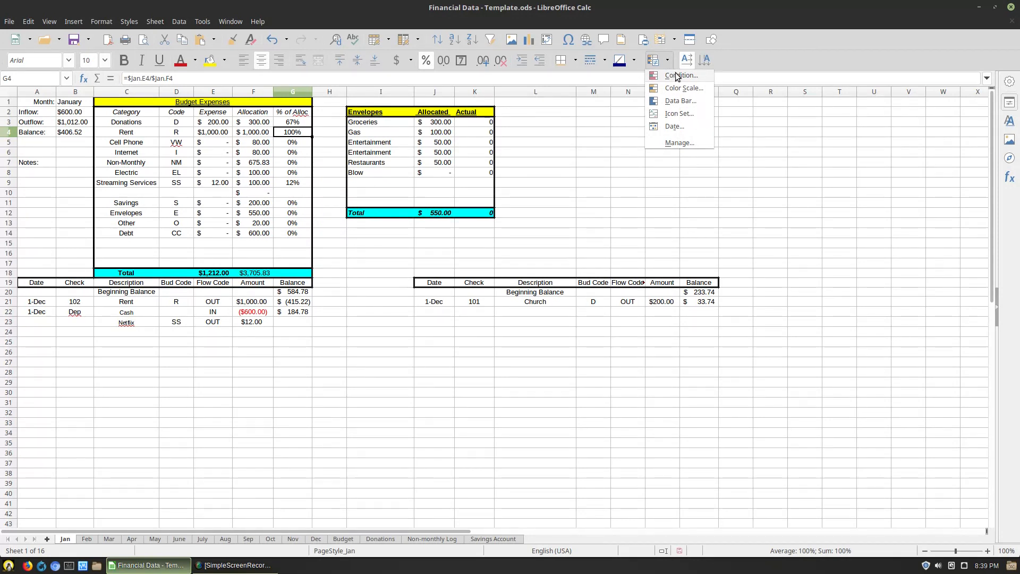
pyautogui.click(104, 21)
pyautogui.click(104, 21)
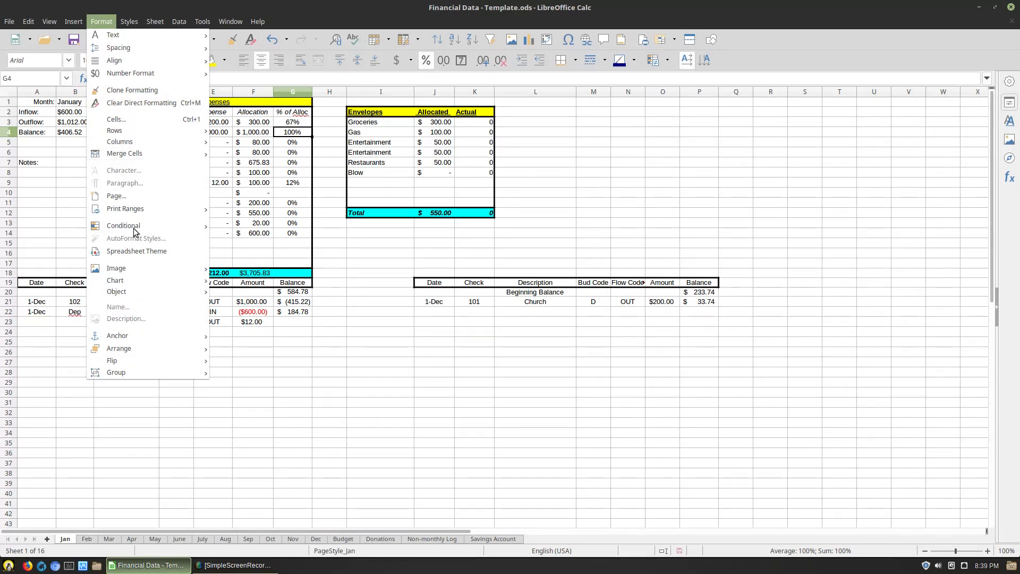
pyautogui.moveTo(123, 226)
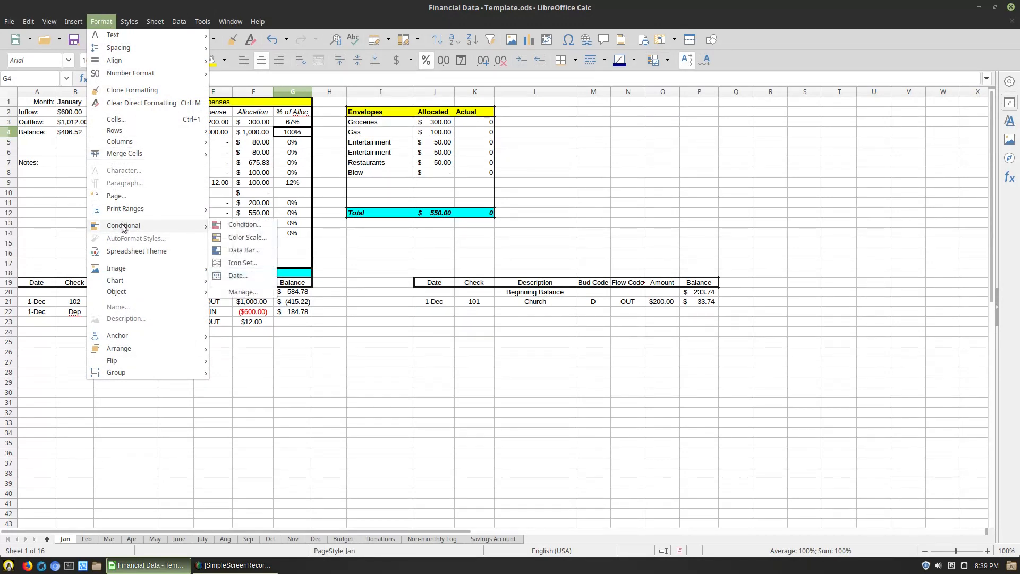
pyautogui.click(245, 226)
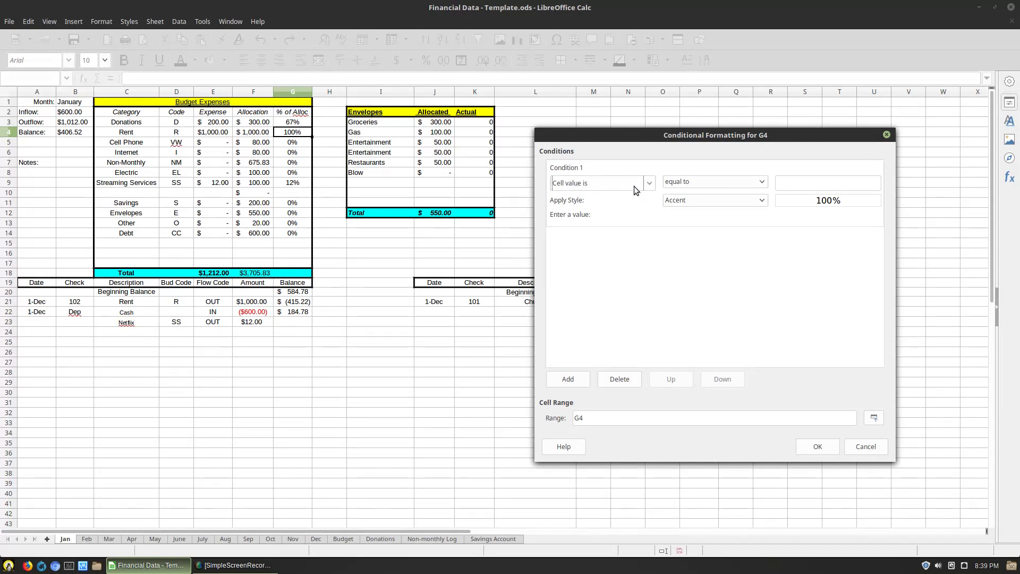
# Define the first condition as cell value less than 0.25 with the Good style
pyautogui.click(741, 179)
pyautogui.click(759, 180)
pyautogui.click(762, 182)
pyautogui.click(732, 199)
pyautogui.click(793, 184)
pyautogui.write('0.25')
pyautogui.click(764, 200)
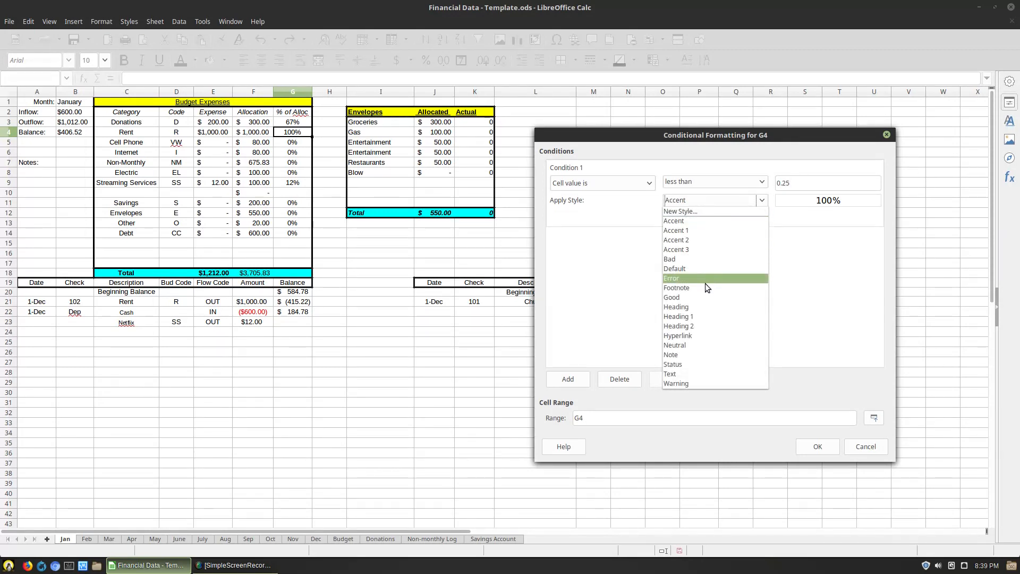
pyautogui.click(701, 297)
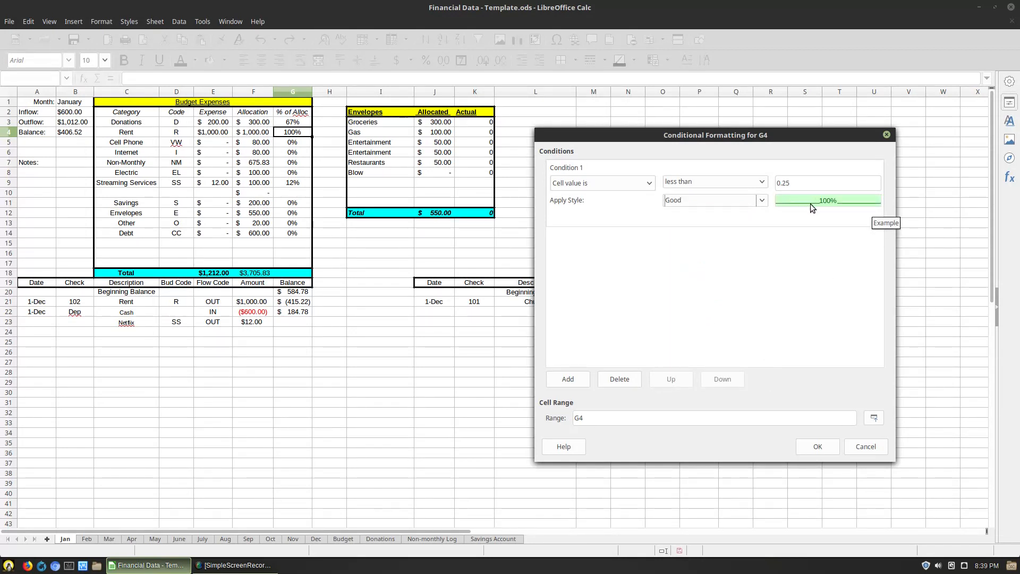
# Add a second condition to G4 that applies the Neutral style to cell values between .25 and .85
pyautogui.click(569, 378)
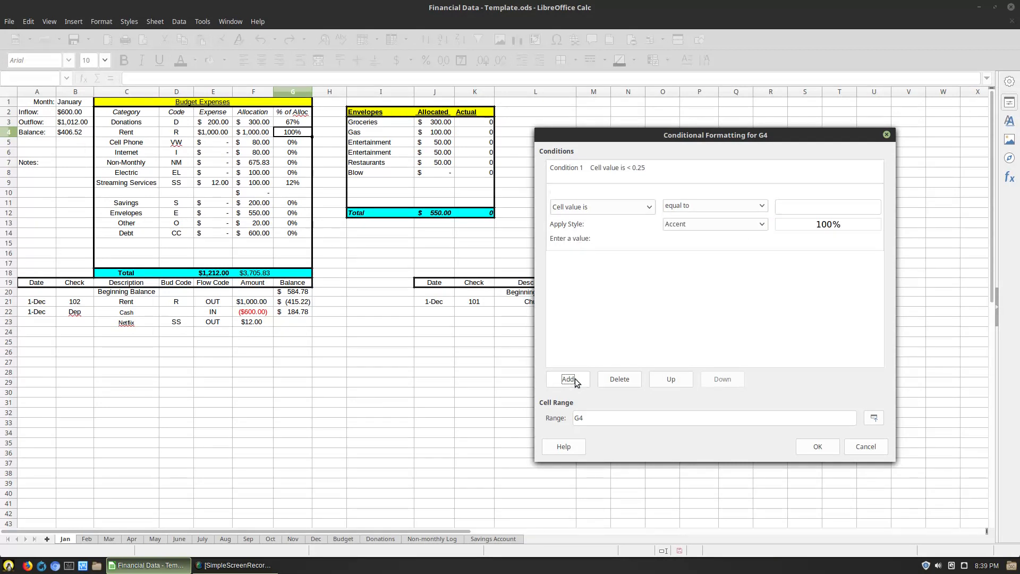
pyautogui.click(733, 208)
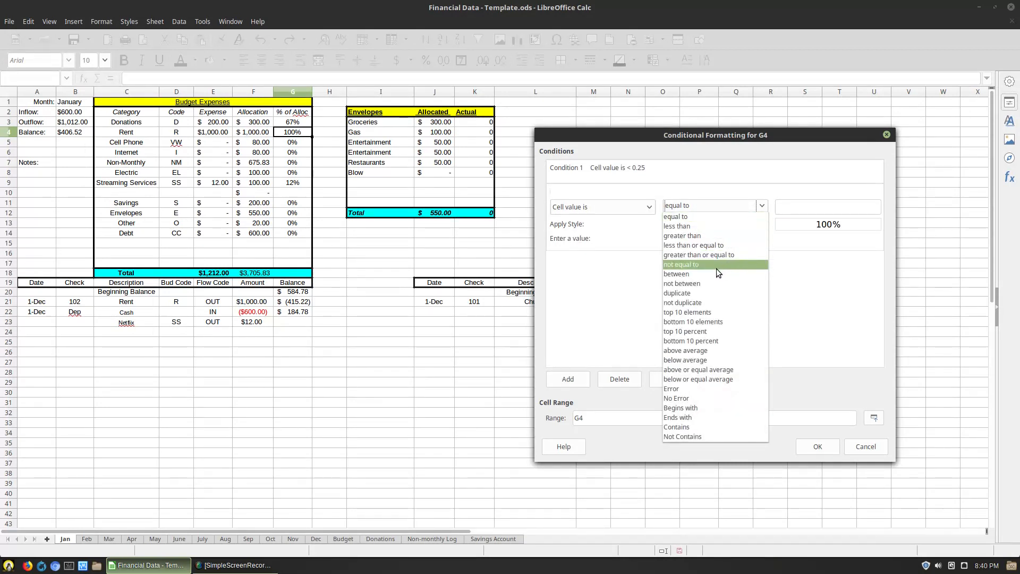
pyautogui.click(696, 273)
pyautogui.click(812, 211)
pyautogui.write('.25')
pyautogui.click(858, 208)
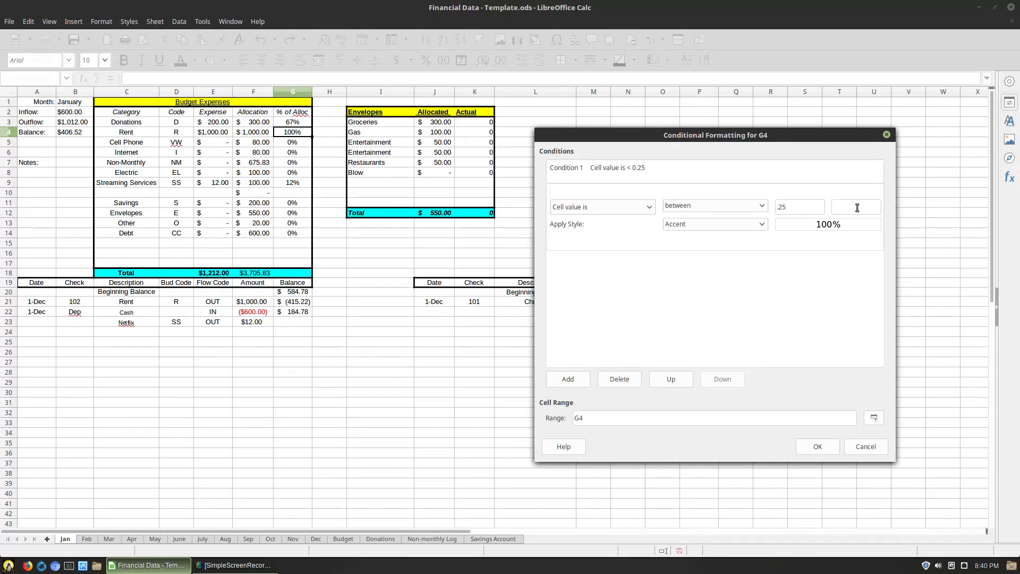
pyautogui.write('.85')
pyautogui.click(761, 224)
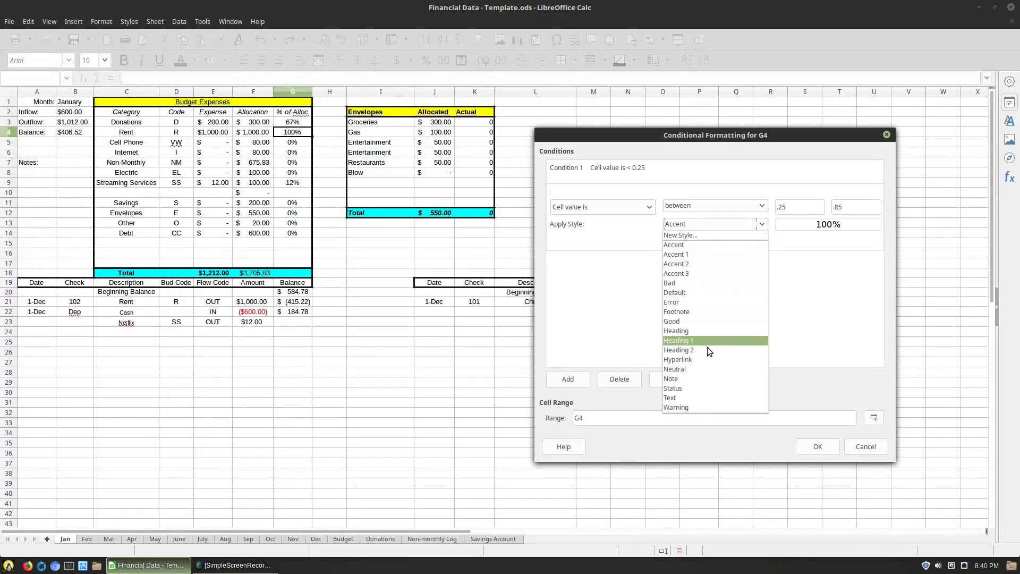
pyautogui.click(694, 369)
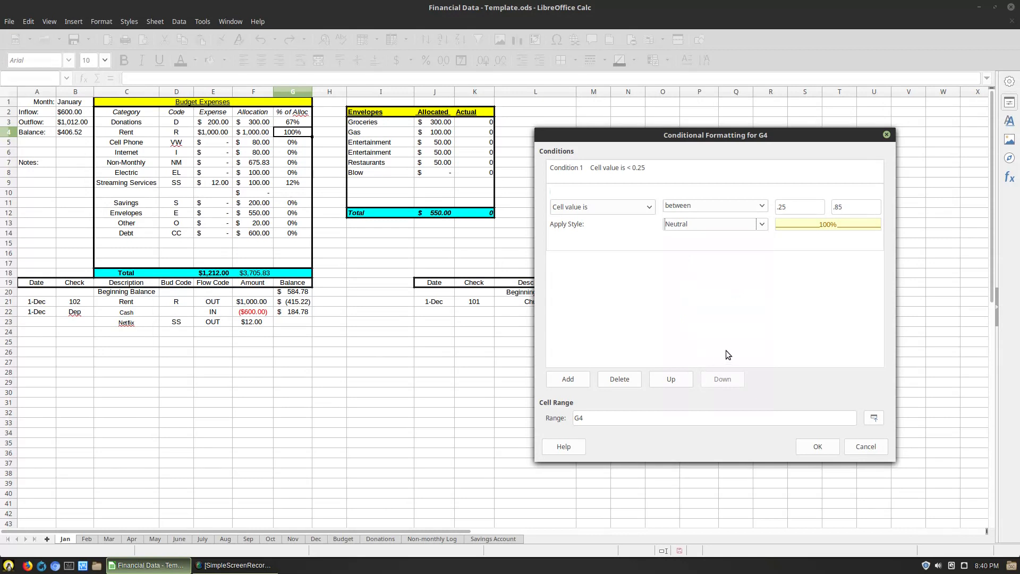
# Add a third condition to G4 giving cell values greater than .85 the Bad style, and apply the conditional formatting
pyautogui.click(569, 379)
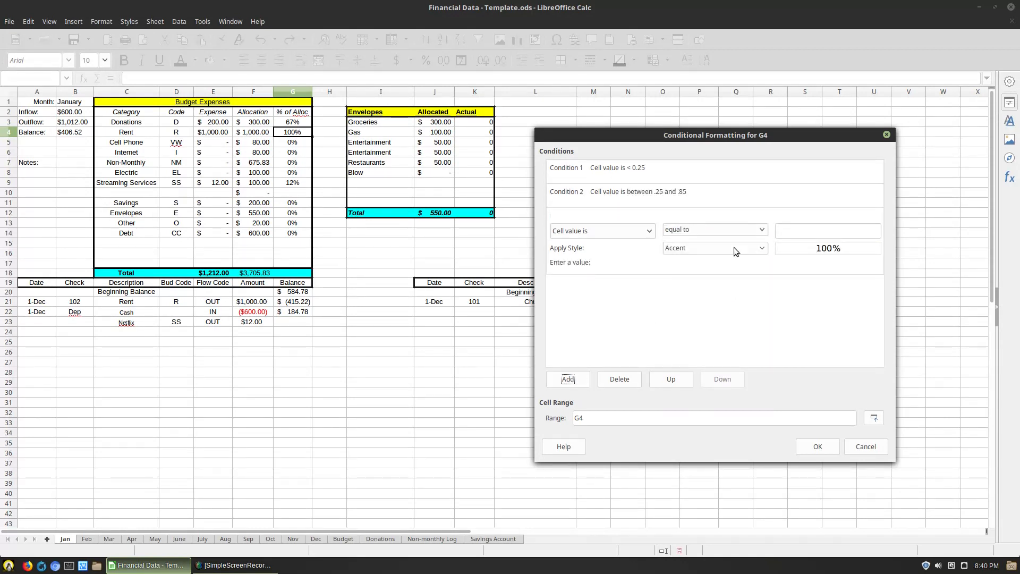
pyautogui.click(765, 232)
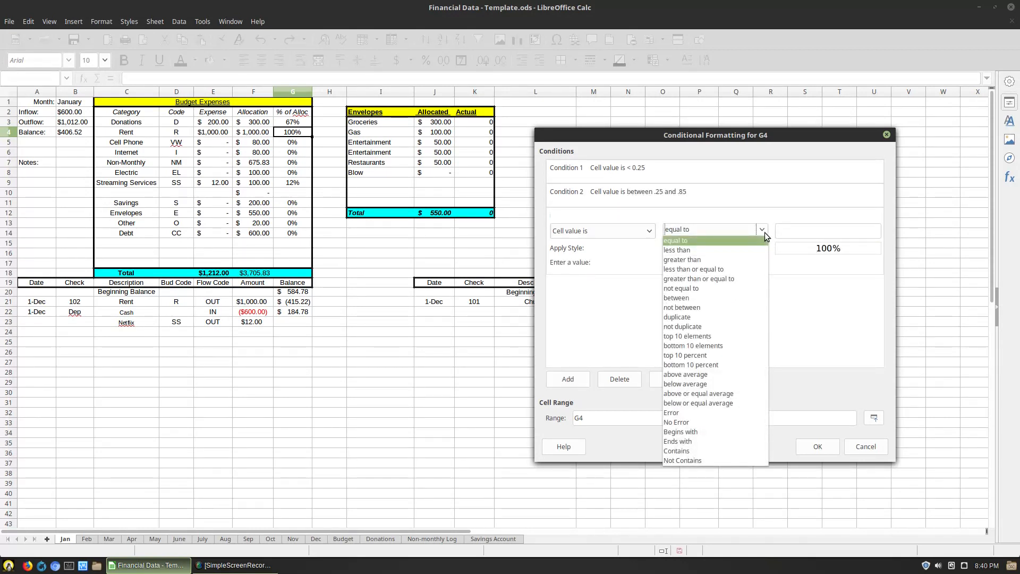
pyautogui.click(745, 260)
pyautogui.write('.85')
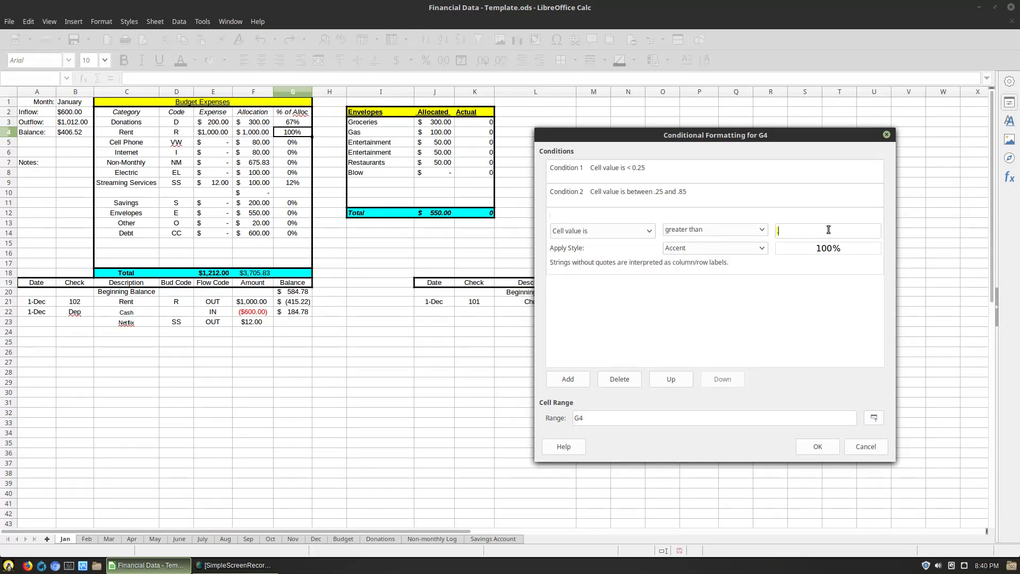
pyautogui.click(762, 249)
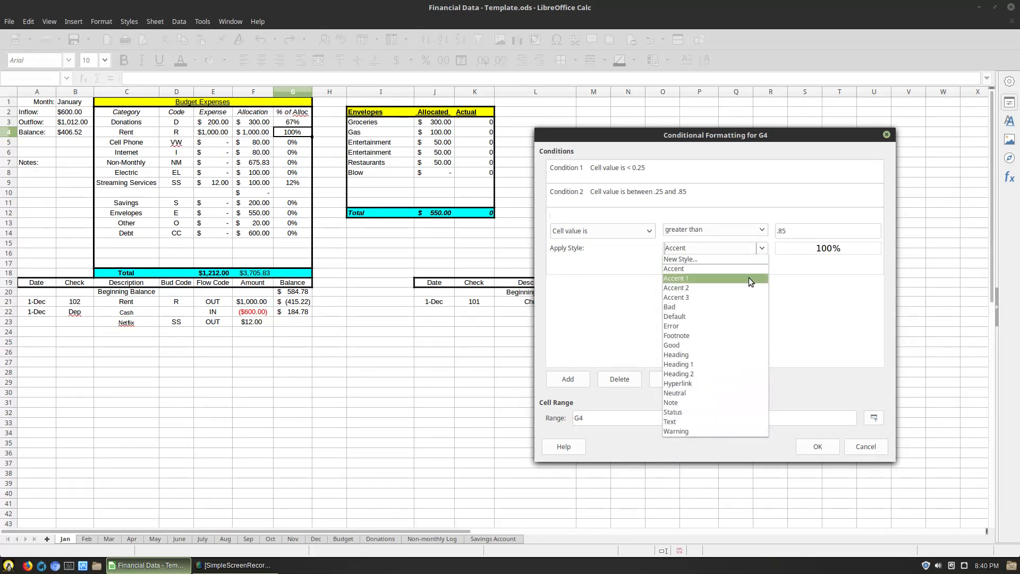
pyautogui.click(736, 306)
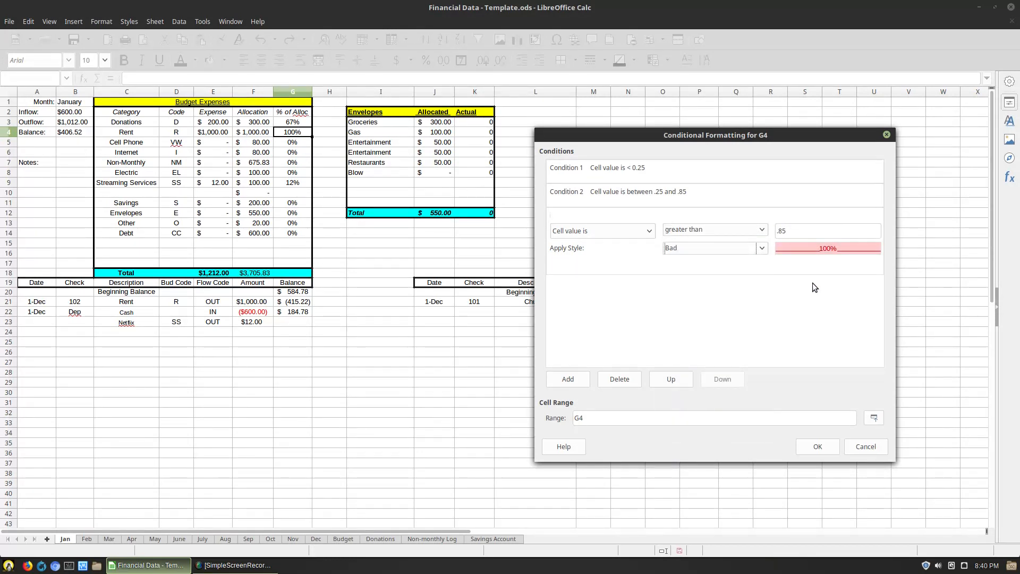
pyautogui.click(827, 446)
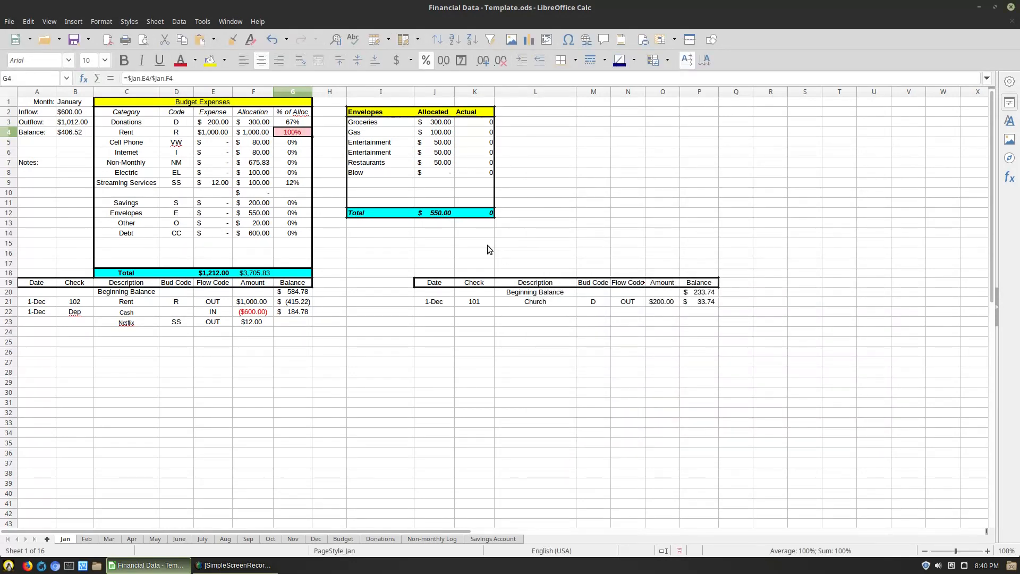
# Copy the Rent percentage cell G4 and paste only its formats onto the % of Alloc cells G5:G14
pyautogui.rightClick(305, 134)
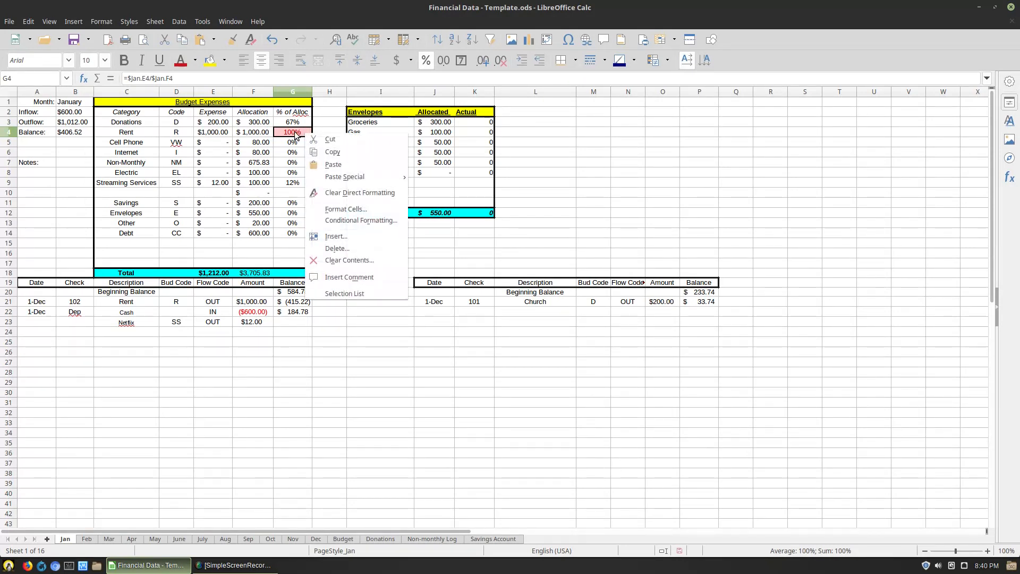
pyautogui.press('Escape')
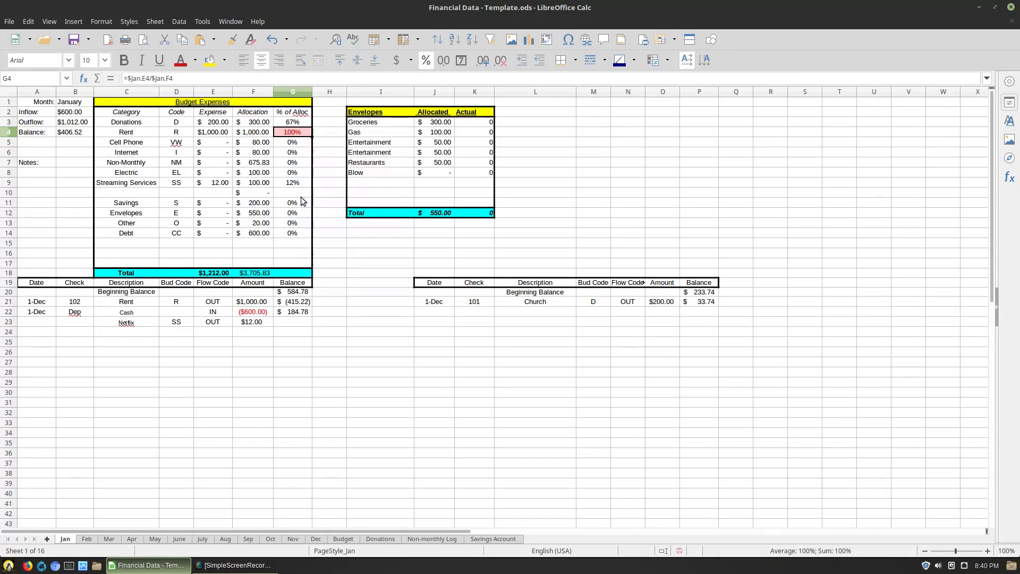
pyautogui.hotkey('ctrl', 'c')
pyautogui.click(299, 145)
pyautogui.keyDown('shift'); pyautogui.click(292, 234); pyautogui.keyUp('shift')
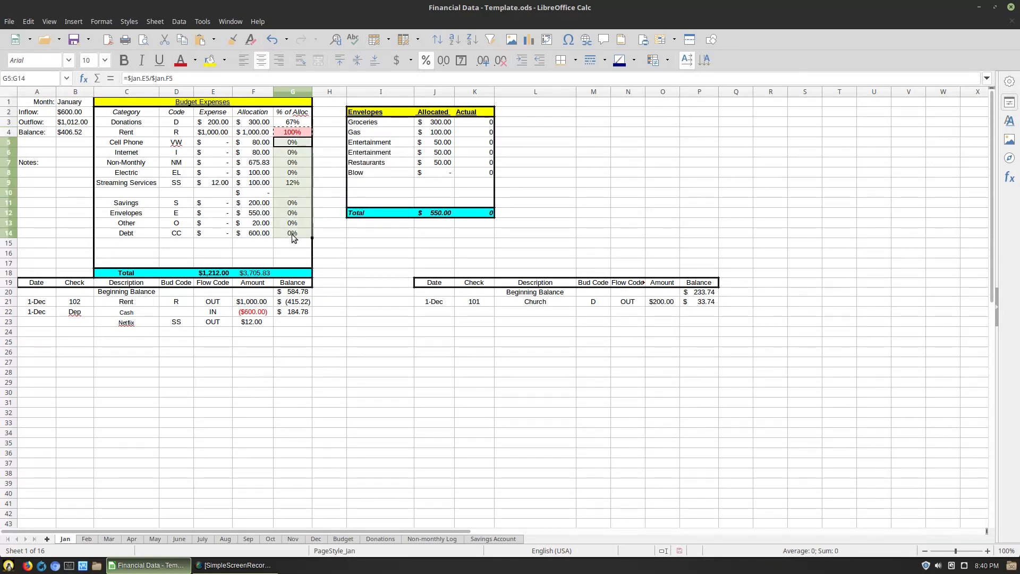
pyautogui.rightClick(296, 144)
pyautogui.moveTo(367, 187)
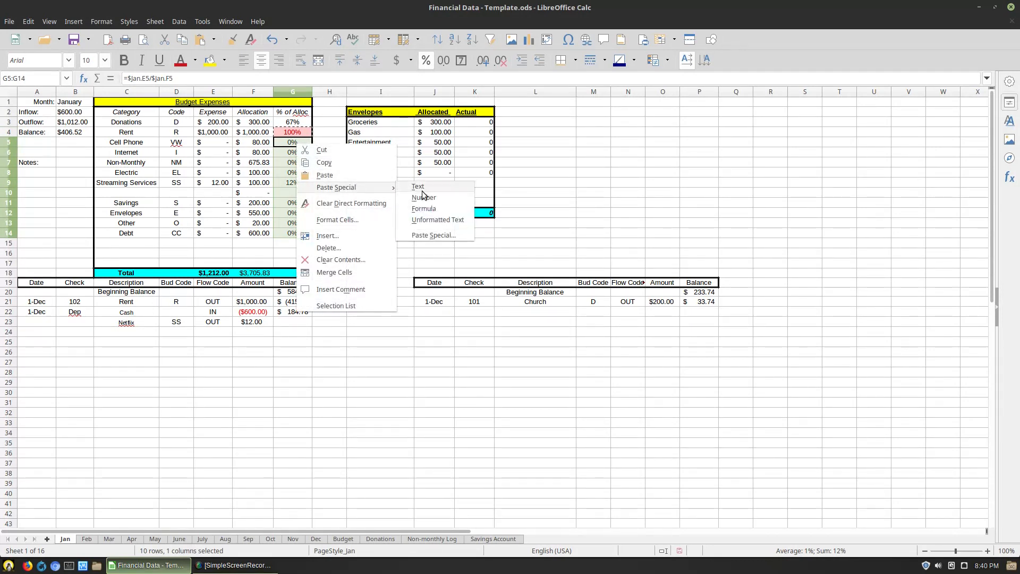
pyautogui.click(444, 235)
pyautogui.click(451, 237)
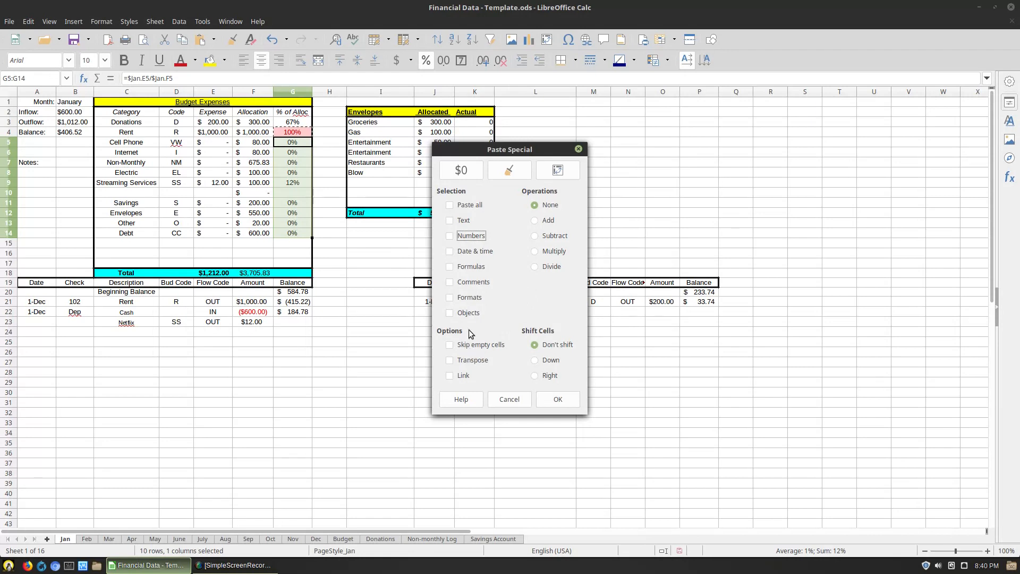
pyautogui.click(468, 298)
pyautogui.click(558, 400)
pyautogui.click(419, 369)
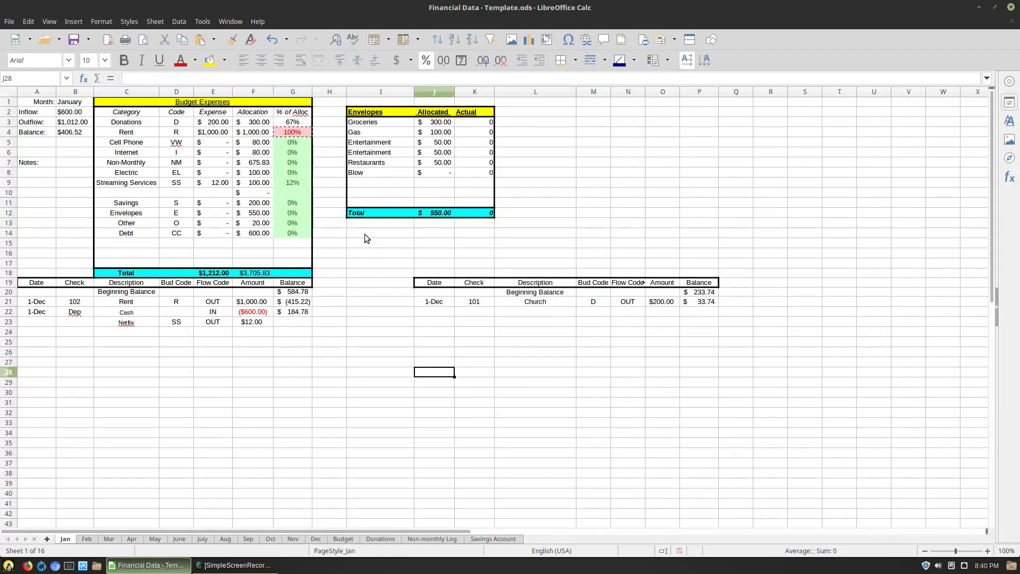
# Paste only the copied formats onto the Donations percentage cell G3
pyautogui.rightClick(299, 124)
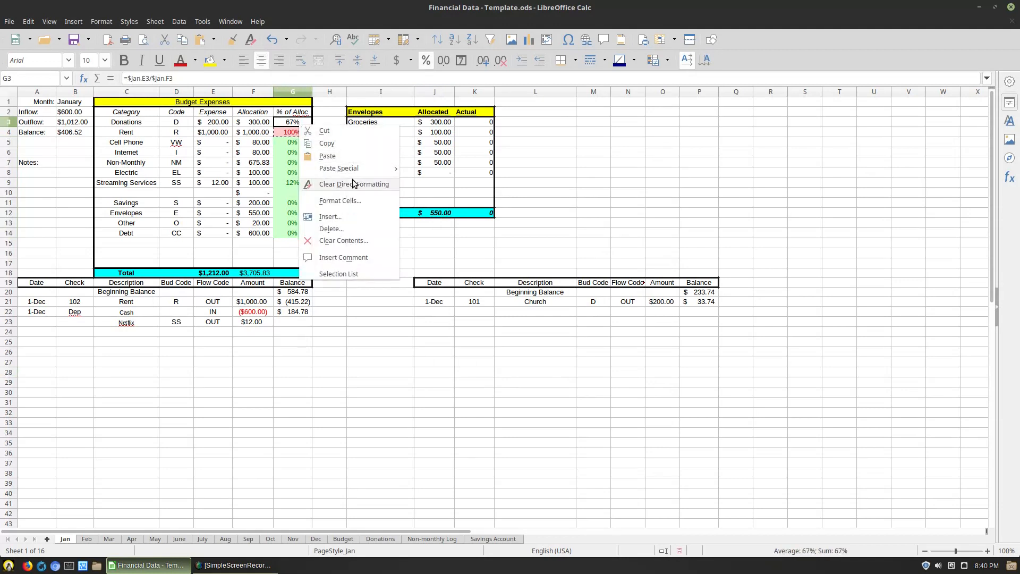
pyautogui.moveTo(352, 169)
pyautogui.click(427, 215)
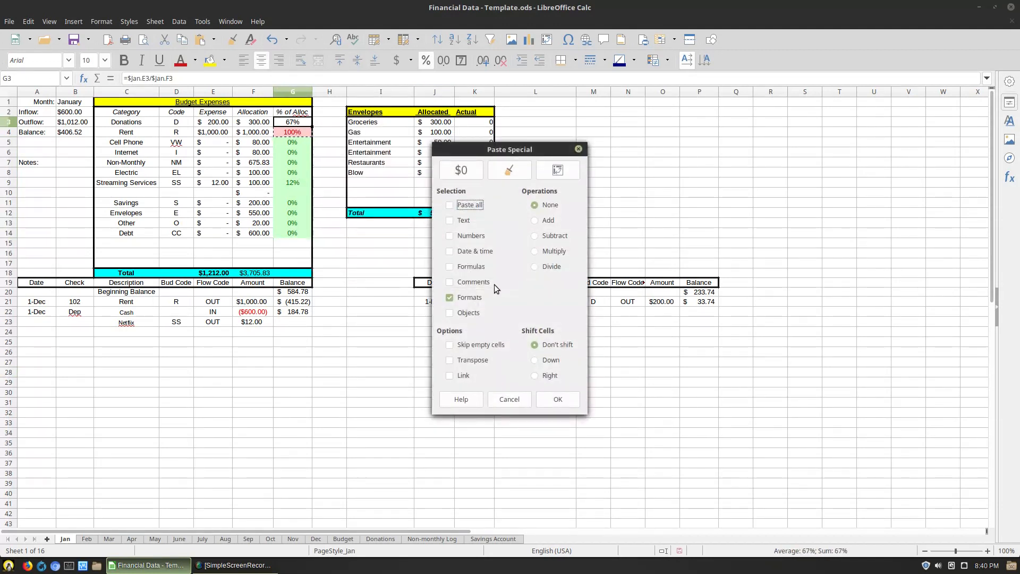
pyautogui.click(549, 397)
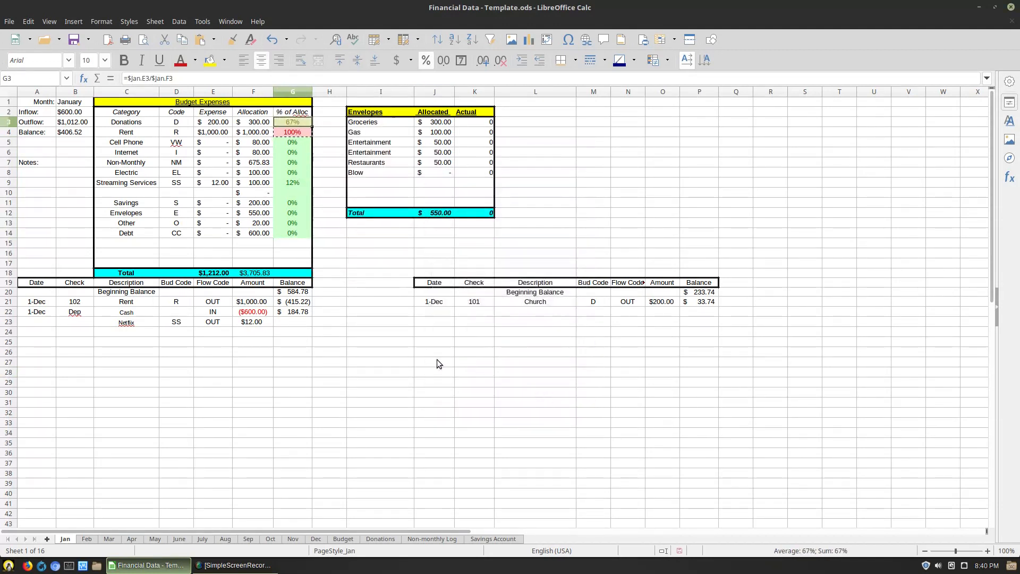
pyautogui.click(437, 359)
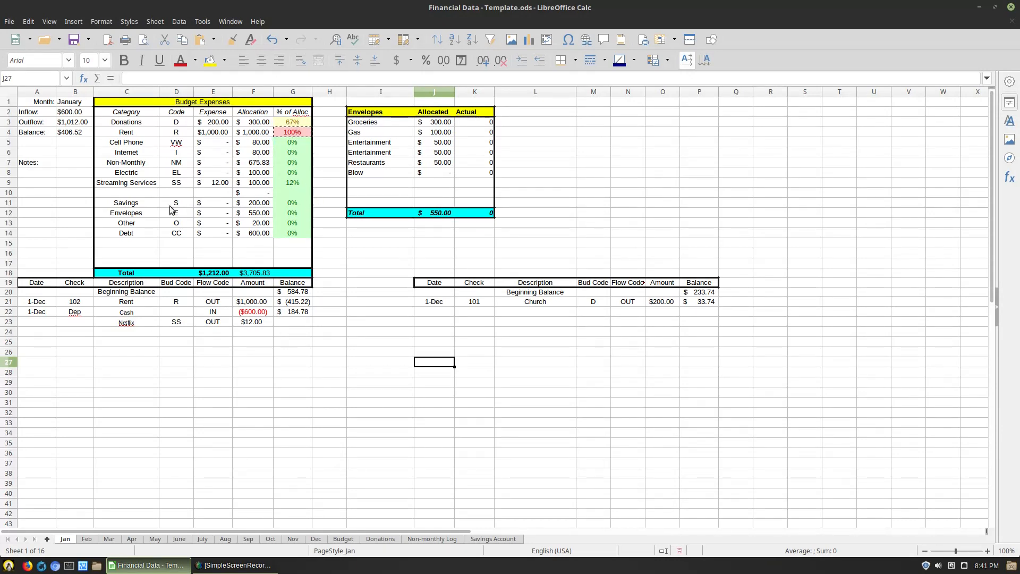
# Enter a Savings transaction in row 24 with budget code S, flow code OUT and amount 150
pyautogui.click(142, 333)
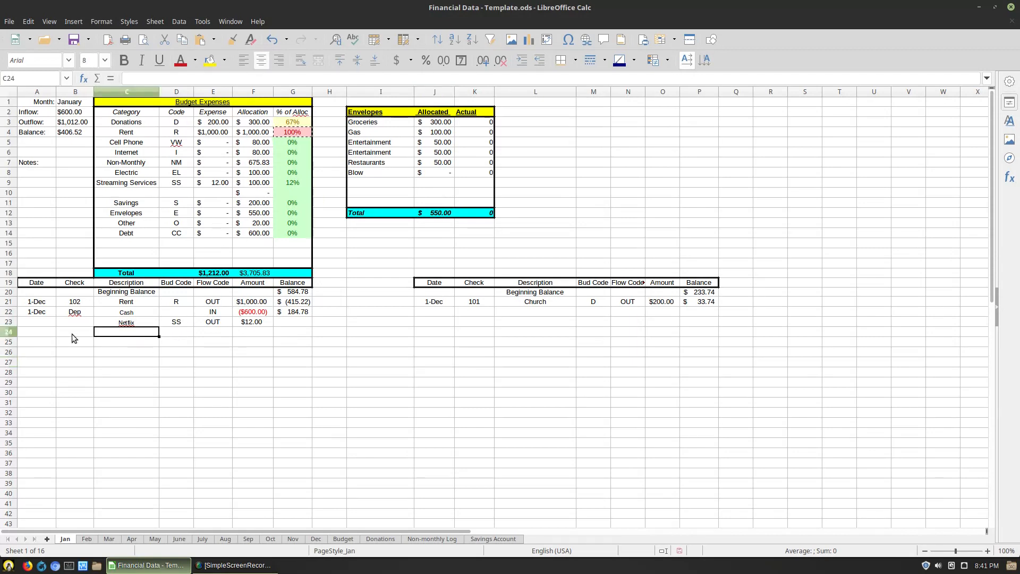
pyautogui.write('Savings')
pyautogui.press('Tab')
pyautogui.write('S')
pyautogui.press('Tab')
pyautogui.write('OUT')
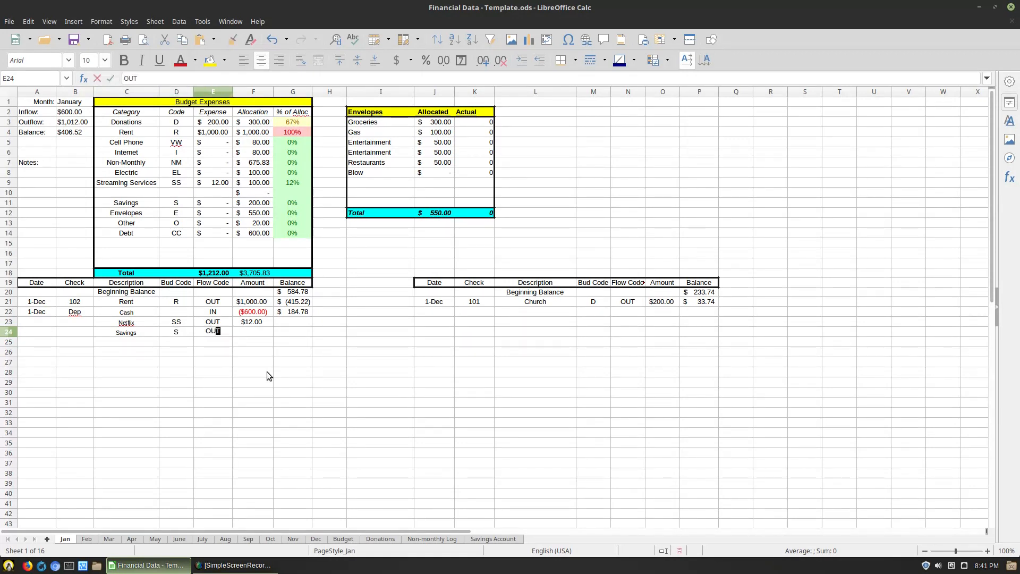
pyautogui.press('Tab')
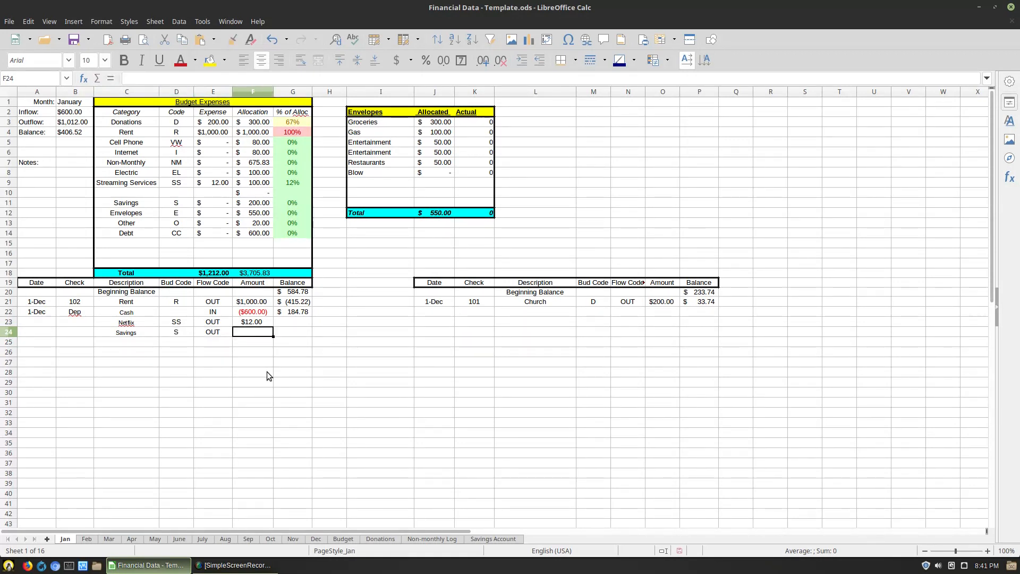
pyautogui.write('150')
pyautogui.press('Tab')
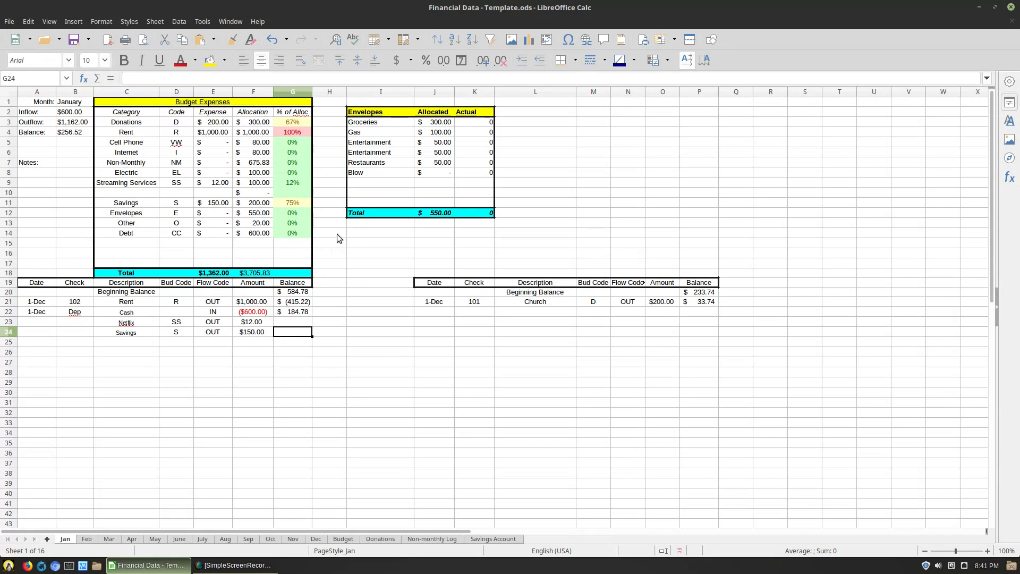
pyautogui.click(301, 131)
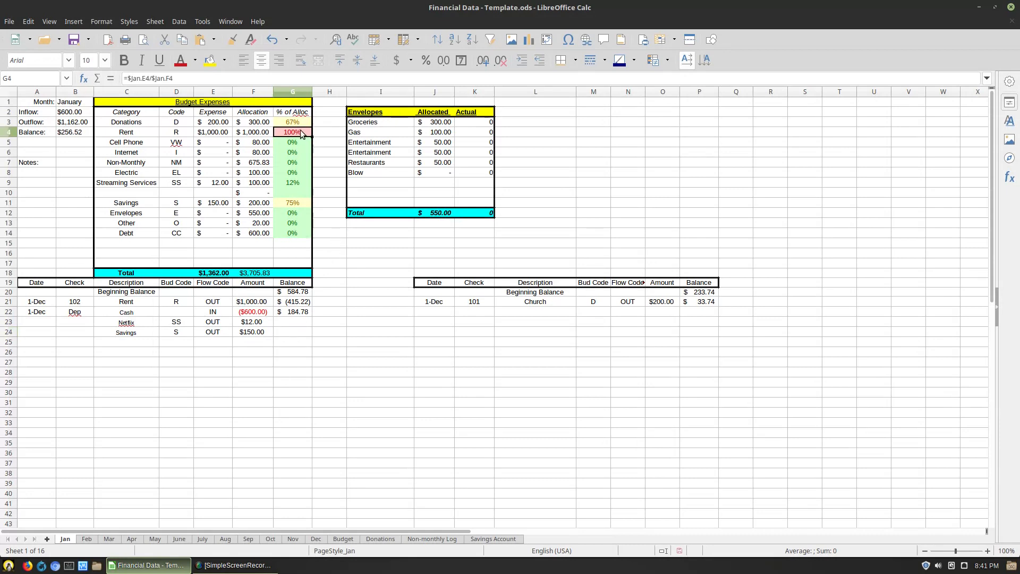
pyautogui.rightClick(300, 130)
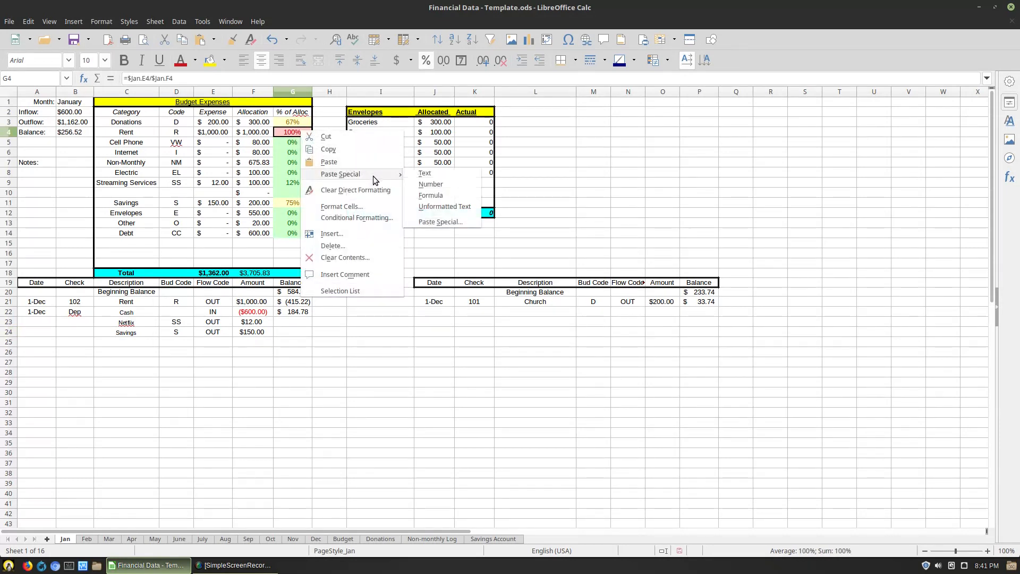
pyautogui.click(373, 216)
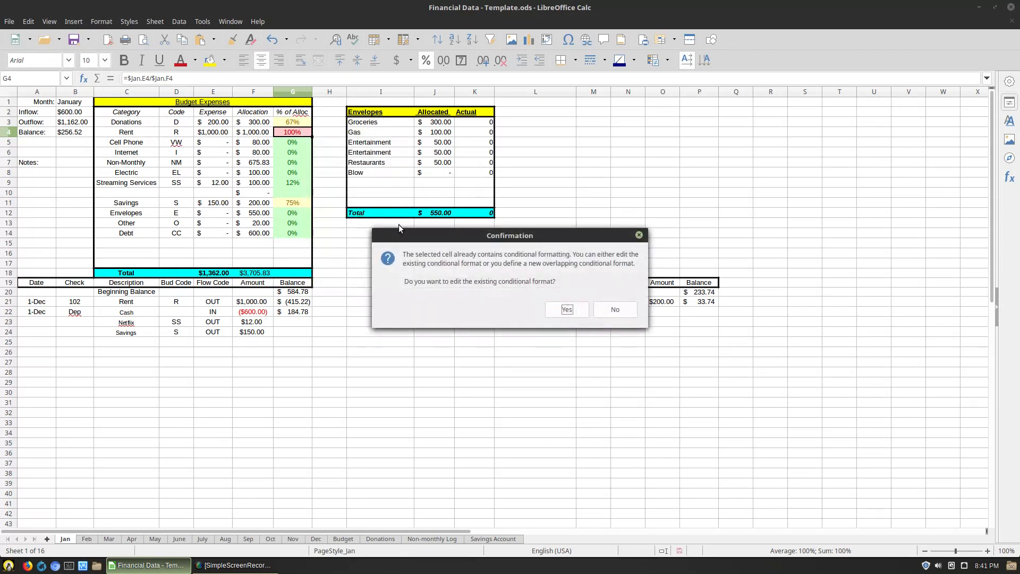
pyautogui.click(567, 309)
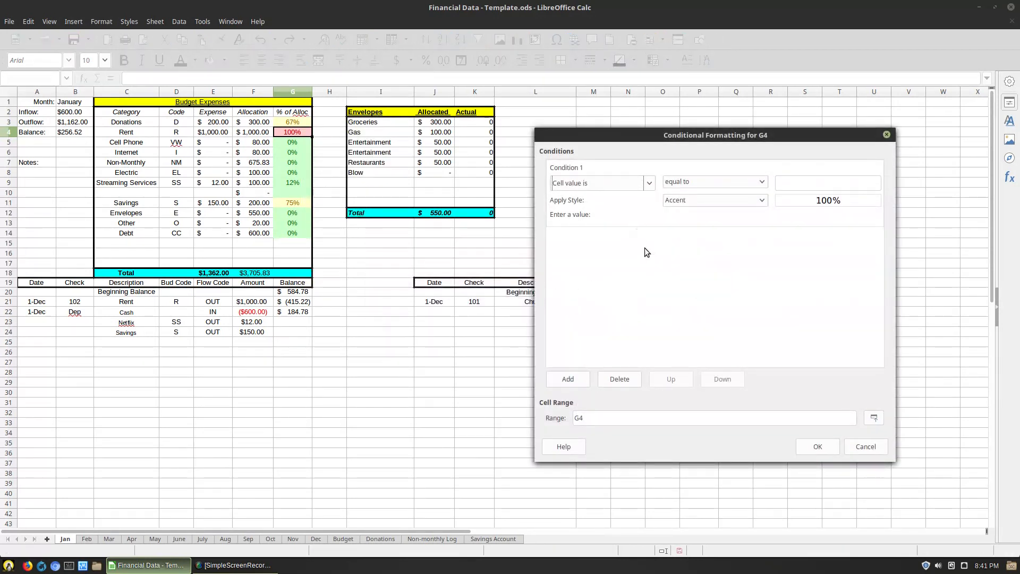
pyautogui.click(865, 447)
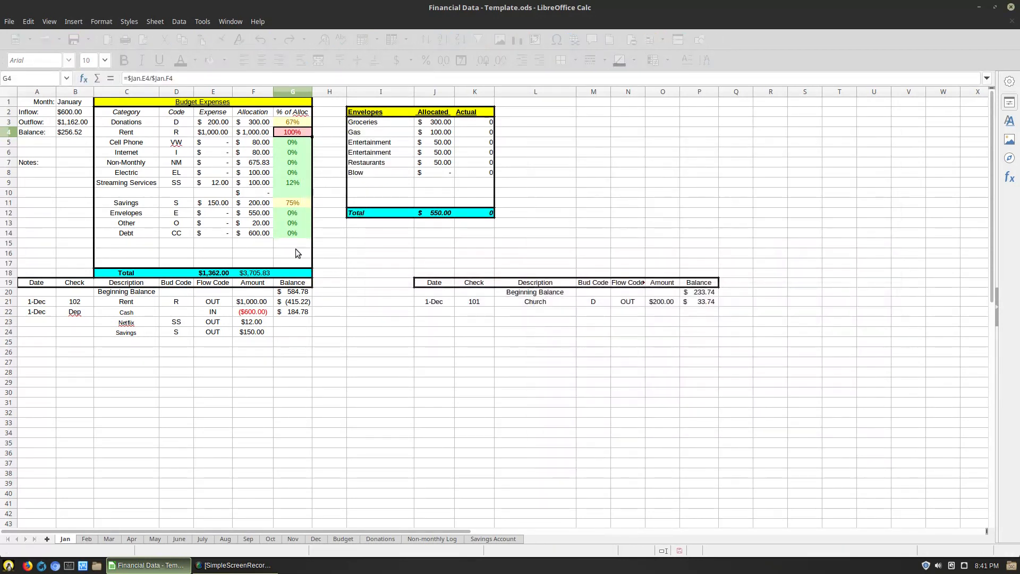
# Reopen G4's existing conditional format and set its first condition to less than 0.25 with the Good style
pyautogui.rightClick(292, 134)
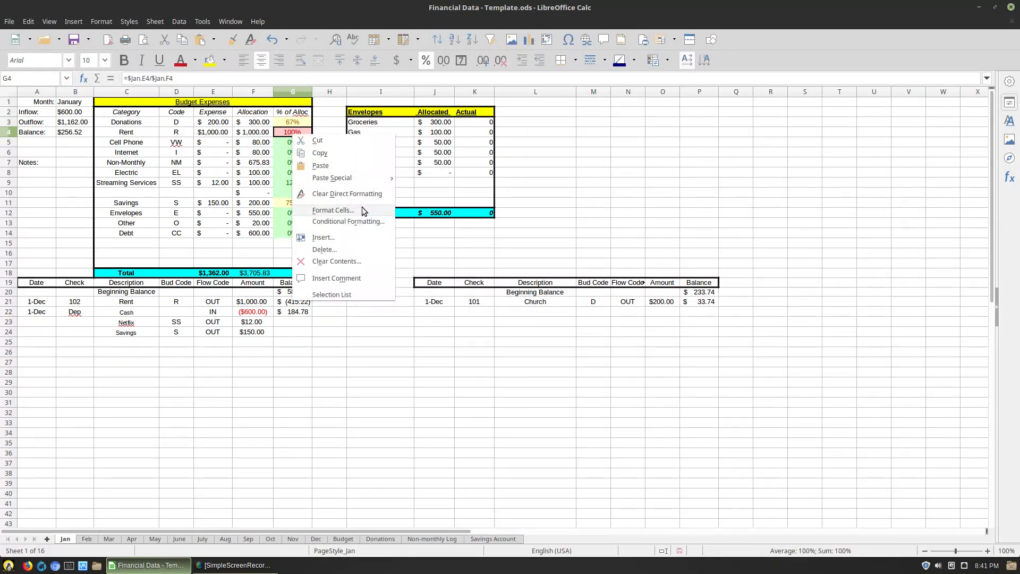
pyautogui.click(362, 220)
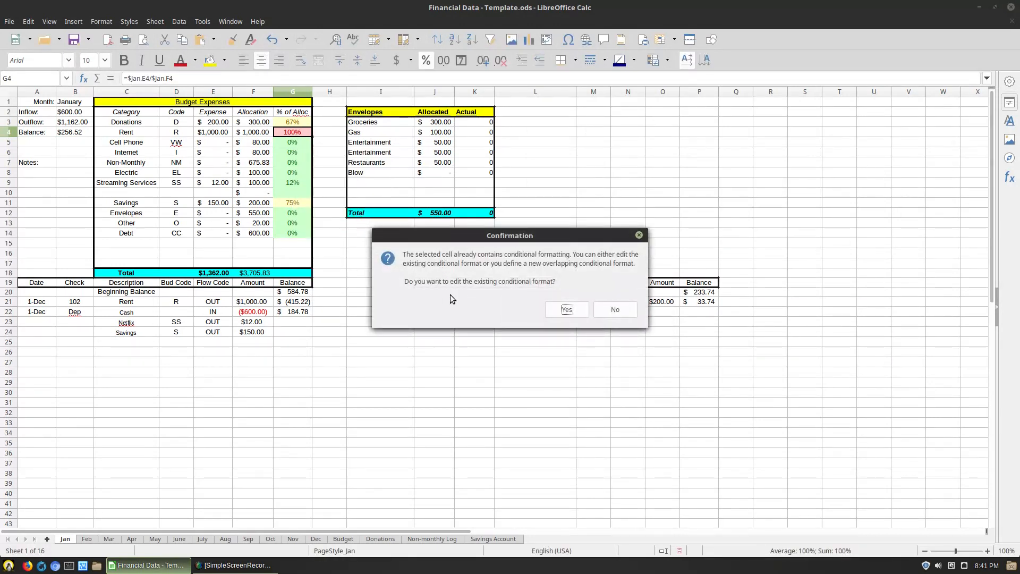
pyautogui.click(561, 310)
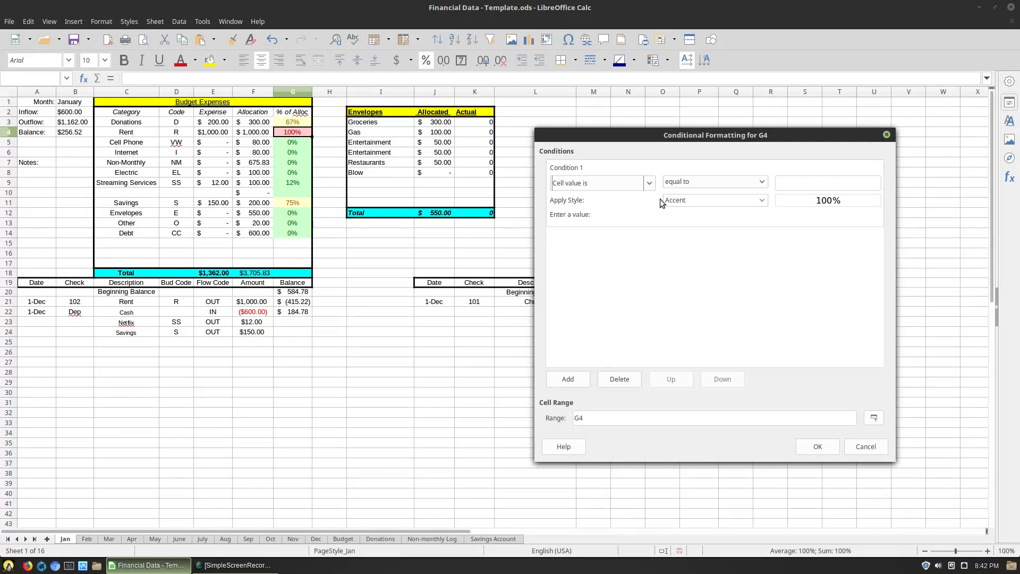
pyautogui.click(712, 182)
pyautogui.click(735, 193)
pyautogui.click(828, 184)
pyautogui.write('0.25')
pyautogui.click(738, 204)
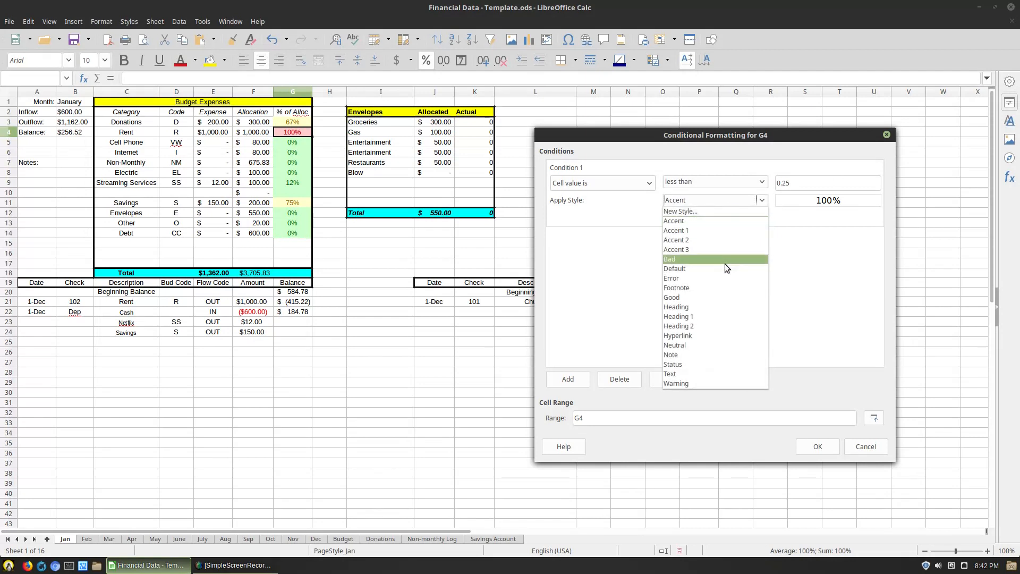
pyautogui.click(700, 299)
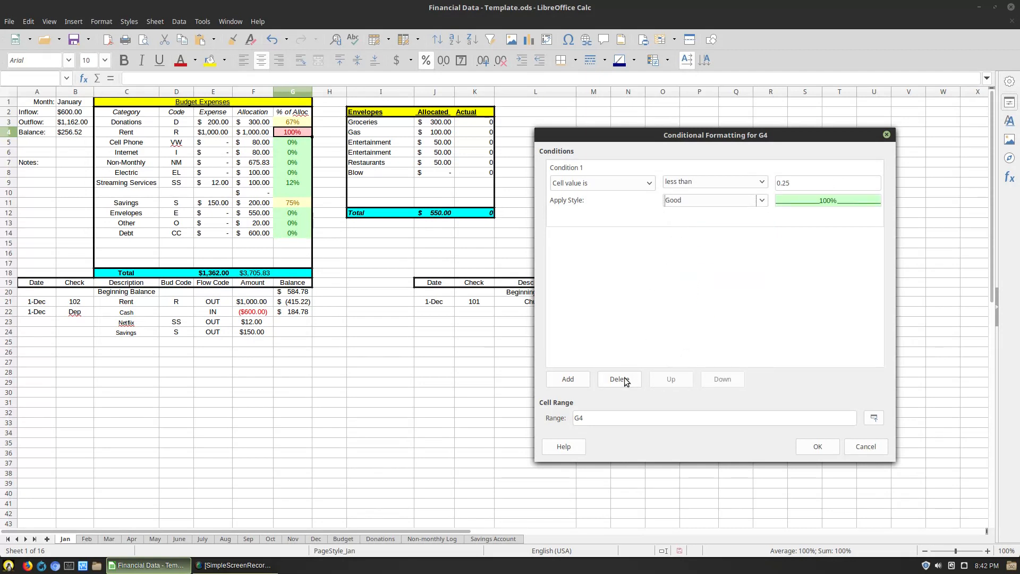
# Add a second condition to G4's conditional format: cell value between 0.26 and 0.85 with the Neutral style
pyautogui.click(568, 378)
pyautogui.click(746, 209)
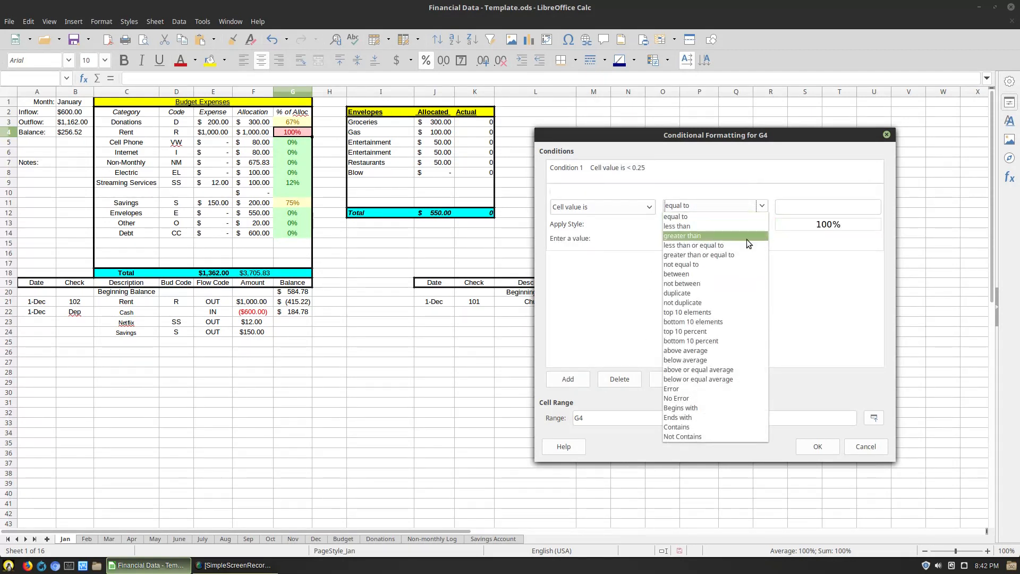
pyautogui.click(738, 277)
pyautogui.click(820, 205)
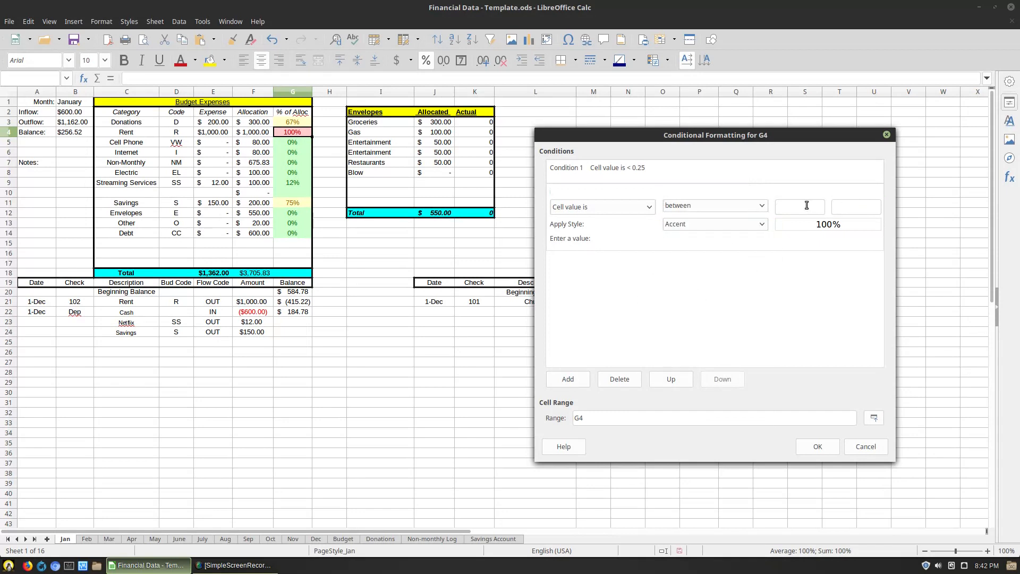
pyautogui.write('0.26')
pyautogui.click(853, 206)
pyautogui.write('0.85')
pyautogui.click(760, 223)
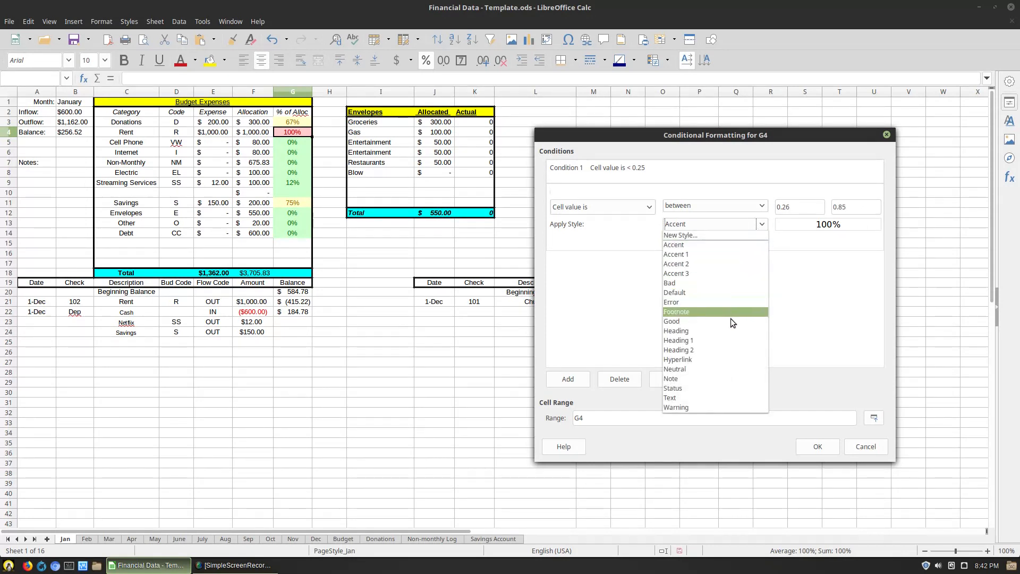
pyautogui.click(693, 369)
# Add a third condition to G4's conditional format: cell value between 0.86 and 1 with the Bad style
pyautogui.click(579, 379)
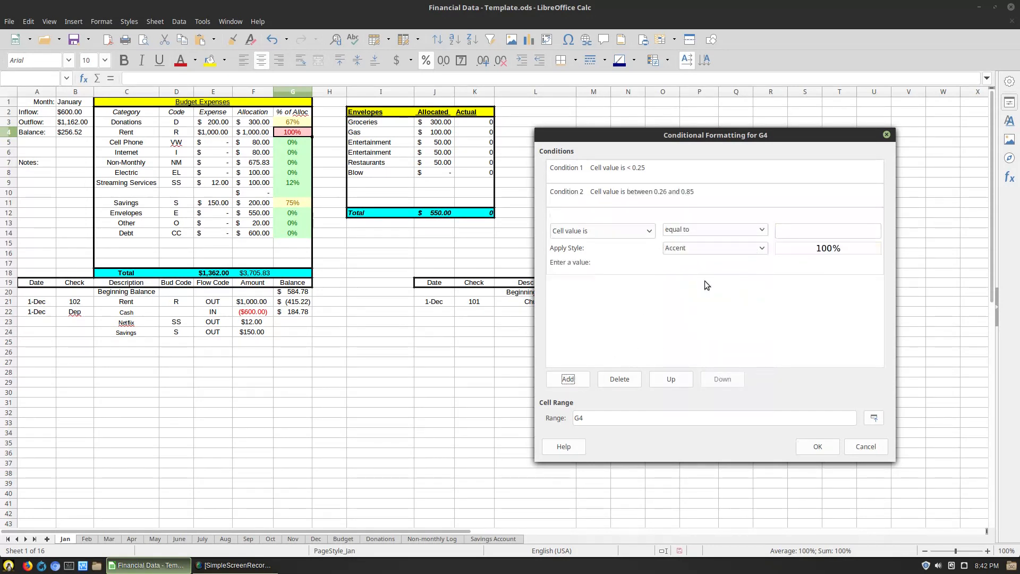
pyautogui.click(758, 230)
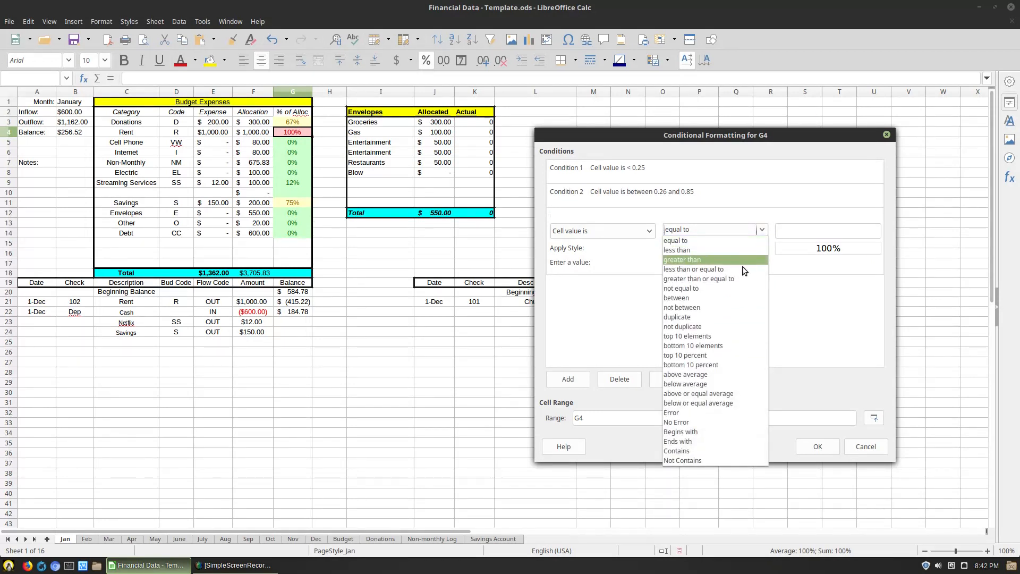
pyautogui.click(718, 299)
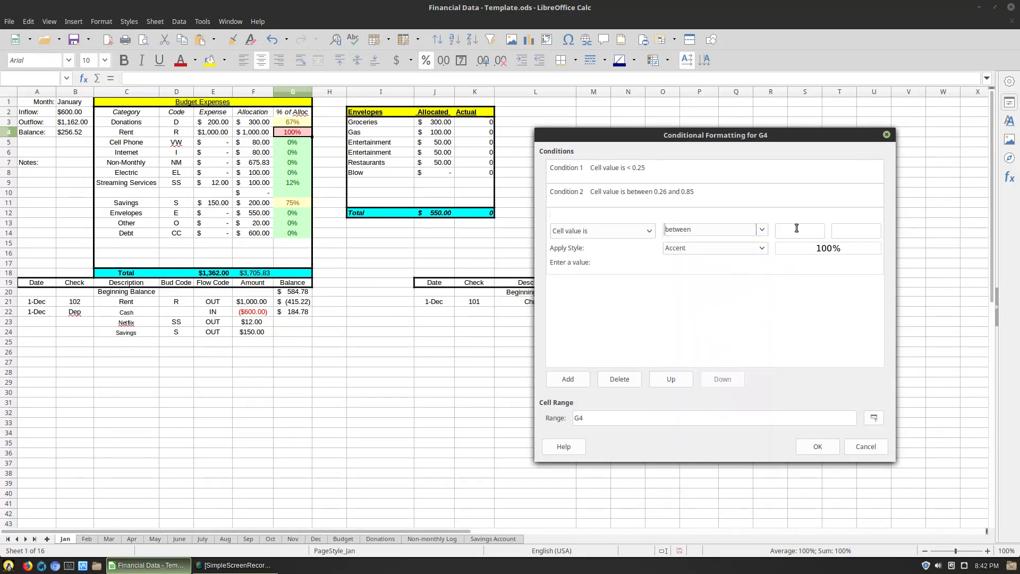
pyautogui.write('0.86')
pyautogui.click(850, 231)
pyautogui.write('1')
pyautogui.click(738, 248)
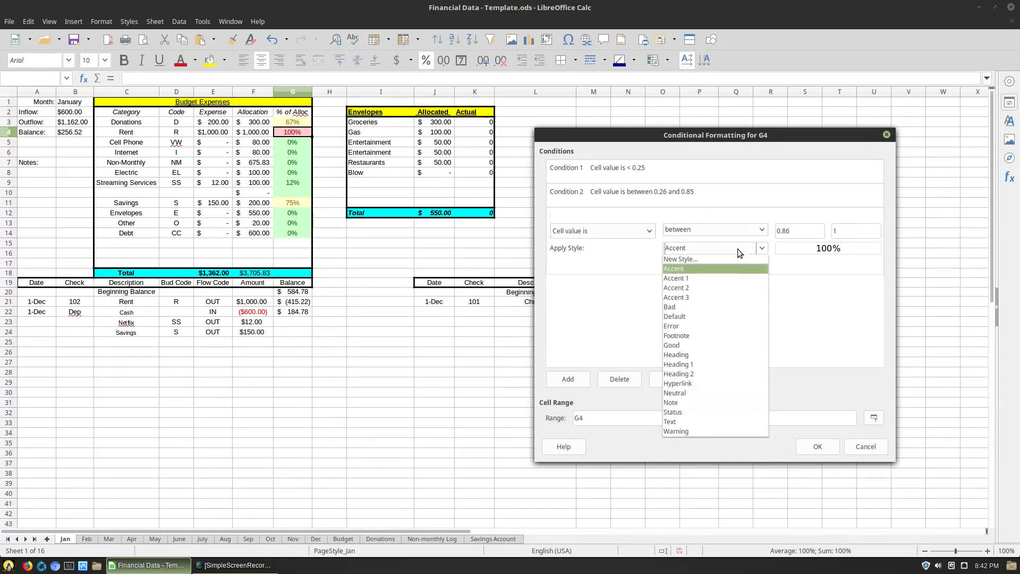
pyautogui.click(700, 308)
# Add a fourth condition for cell values greater than 1 with the Heading style and apply G4's conditional format
pyautogui.click(567, 380)
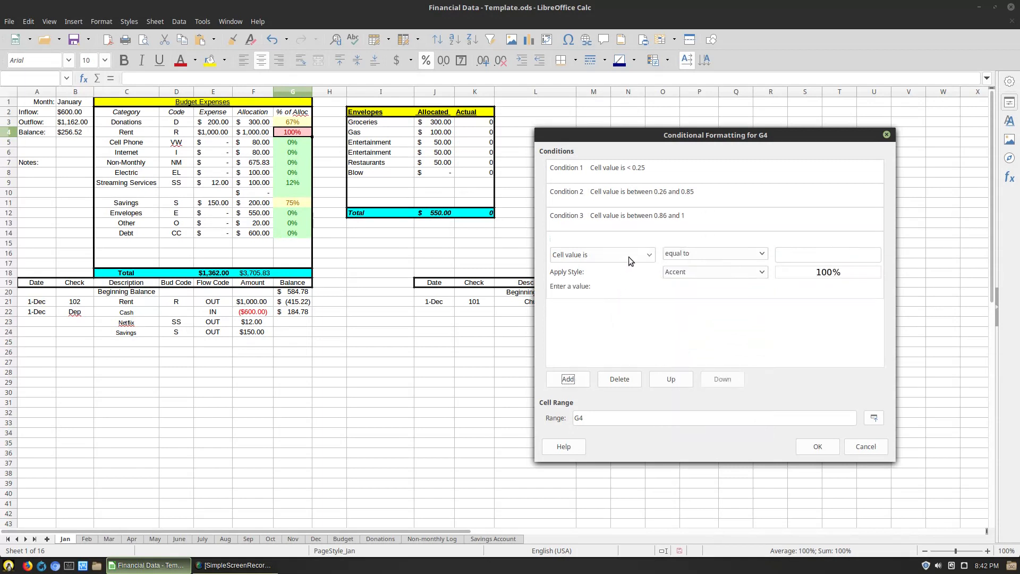
pyautogui.click(649, 255)
pyautogui.click(651, 256)
pyautogui.click(752, 252)
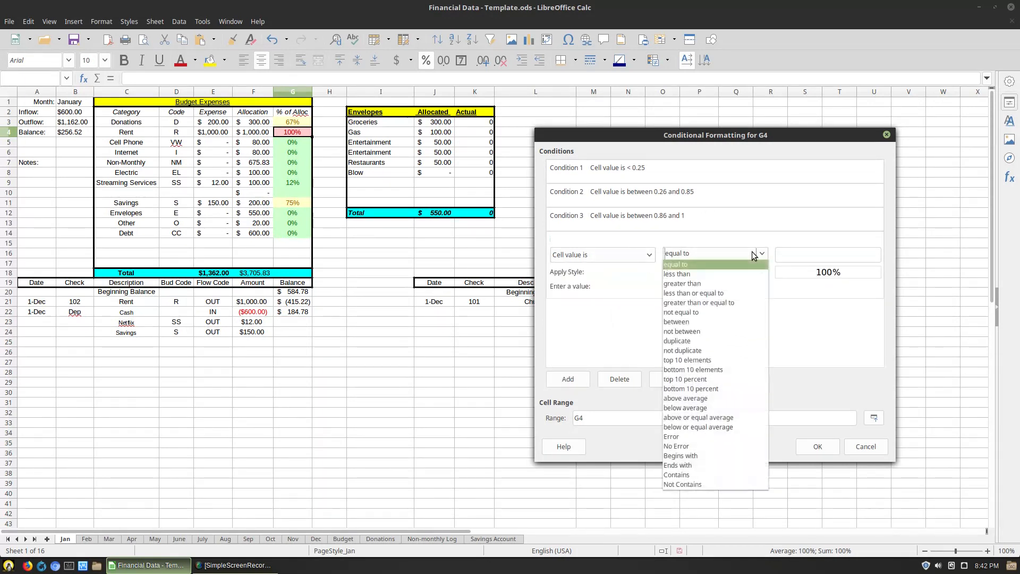
pyautogui.click(744, 282)
pyautogui.click(799, 260)
pyautogui.write('1')
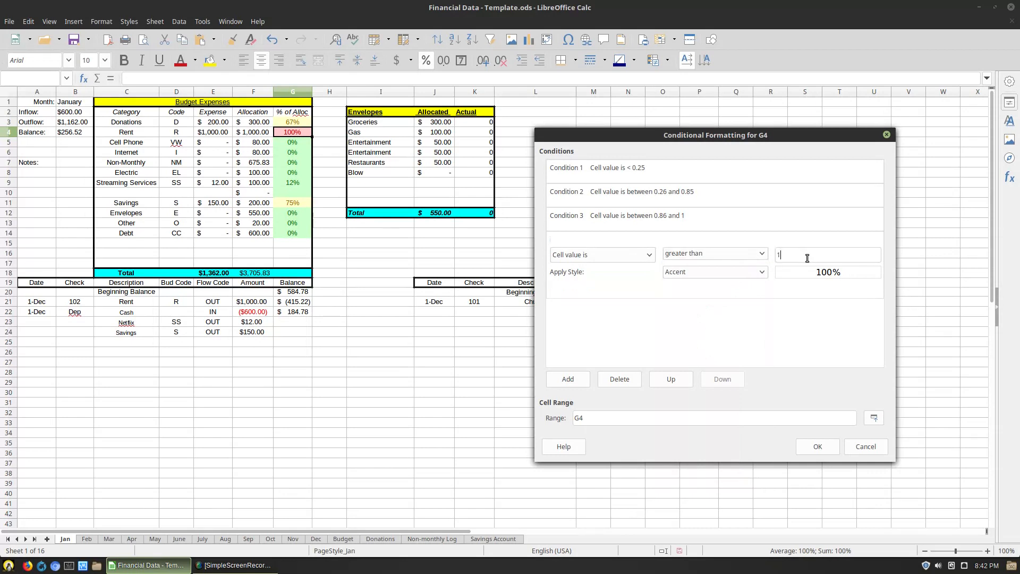
pyautogui.click(754, 273)
pyautogui.click(754, 273)
pyautogui.scroll(-4, 742, 273)
pyautogui.scroll(5, 742, 273)
pyautogui.scroll(-11, 742, 273)
pyautogui.scroll(-8, 742, 274)
pyautogui.scroll(8, 742, 273)
pyautogui.scroll(1, 742, 273)
pyautogui.click(825, 443)
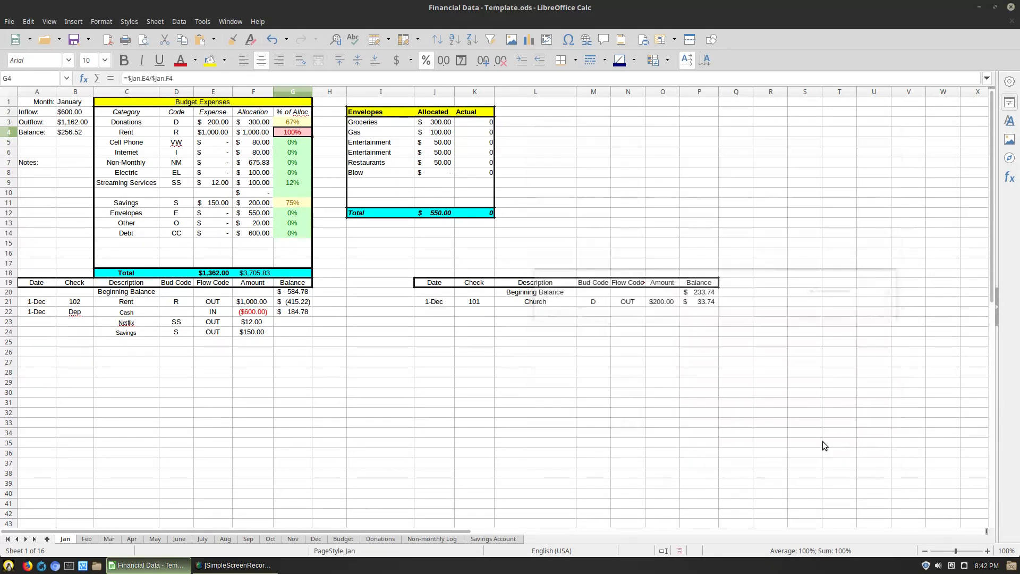
# Set the Rent transaction's amount in F21 to 1001
pyautogui.click(258, 304)
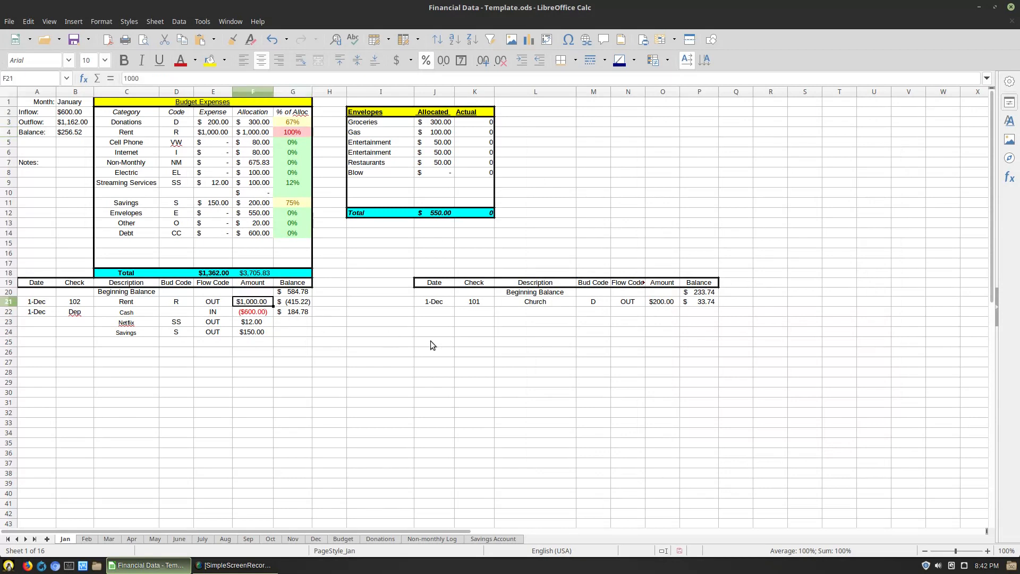
pyautogui.write('1001')
pyautogui.press('Return')
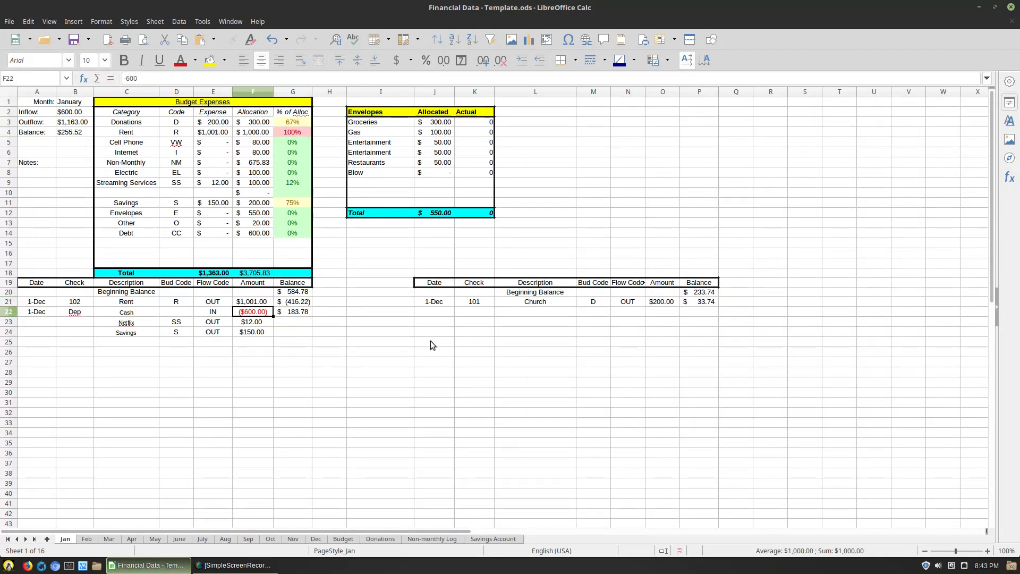
# Set the Rent transaction's amount in F21 to 1100
pyautogui.click(269, 304)
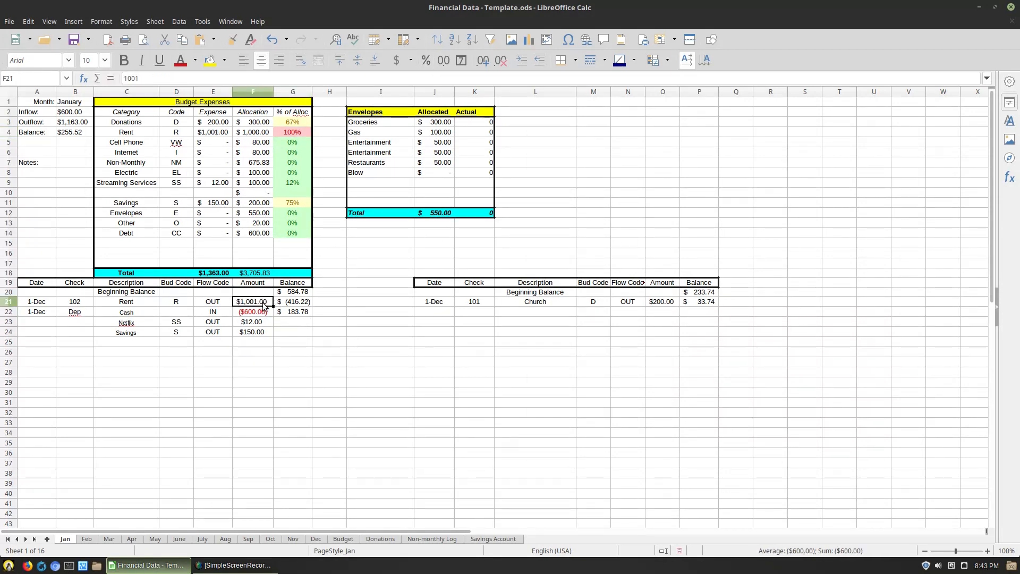
pyautogui.write('1100')
pyautogui.press('Return')
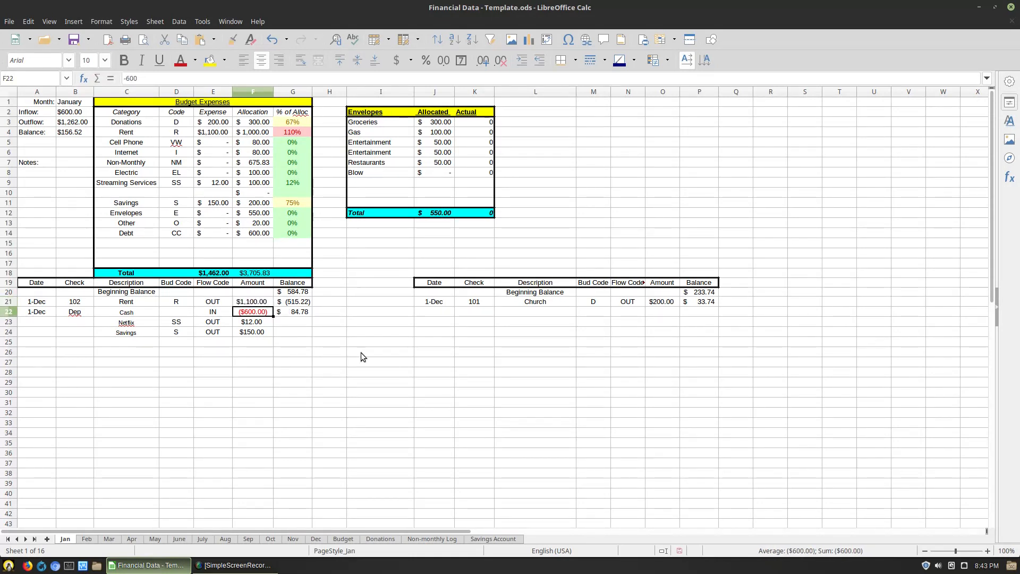
pyautogui.press('Up')
# Reopen G4's own conditional format and change the style of its greater-than-1 condition to Accent 1
pyautogui.click(305, 133)
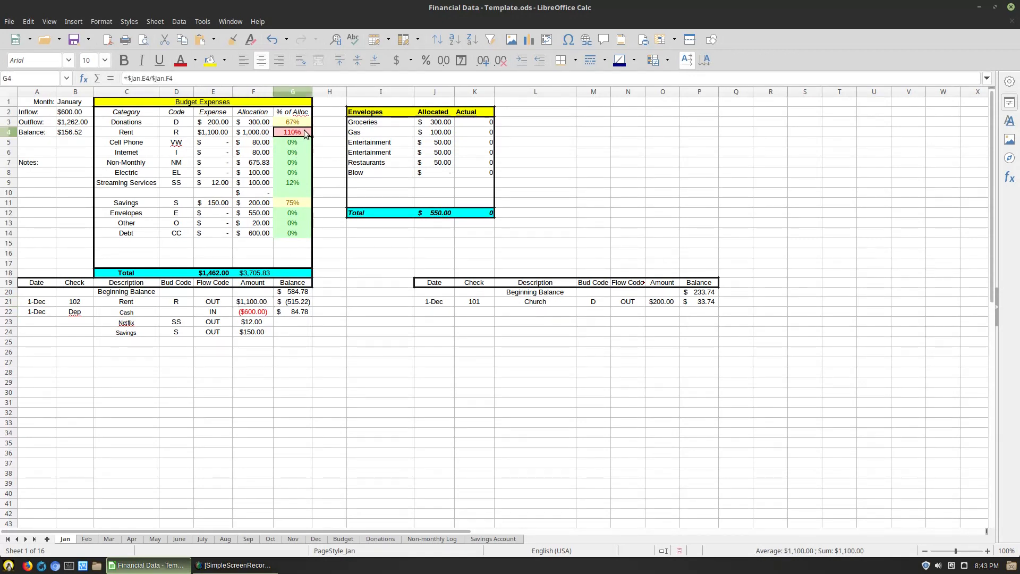
pyautogui.rightClick(306, 133)
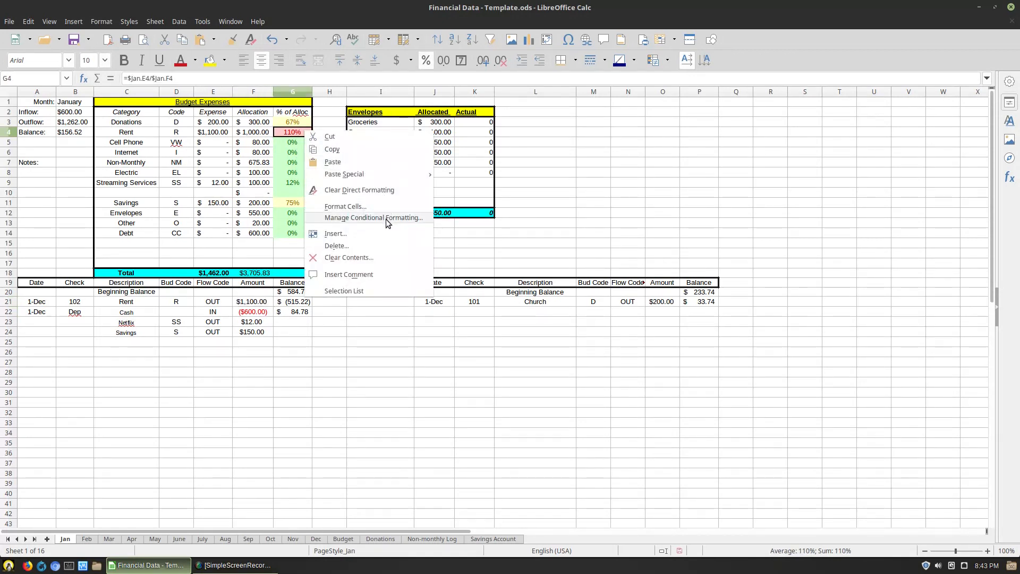
pyautogui.click(386, 219)
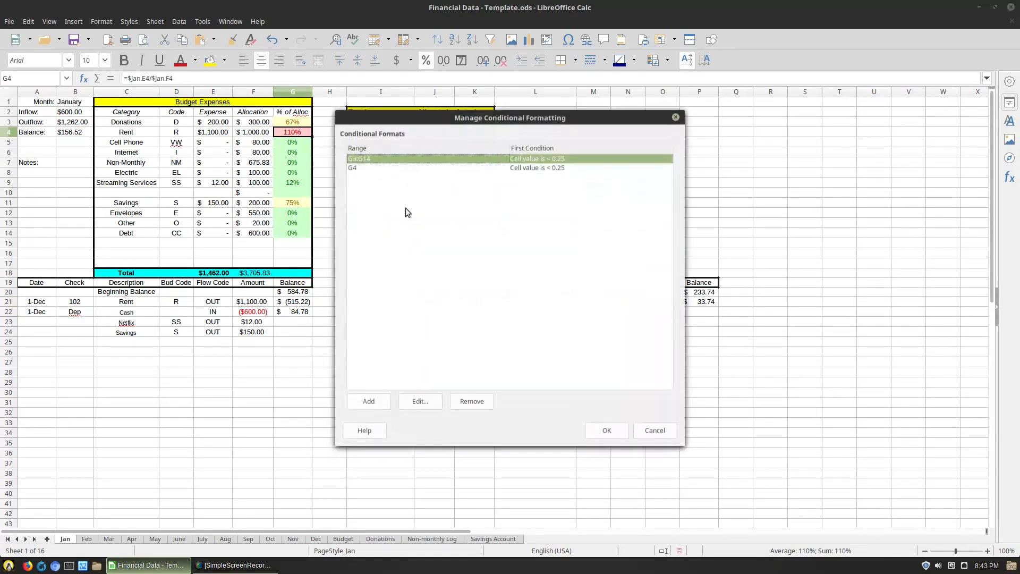
pyautogui.click(363, 168)
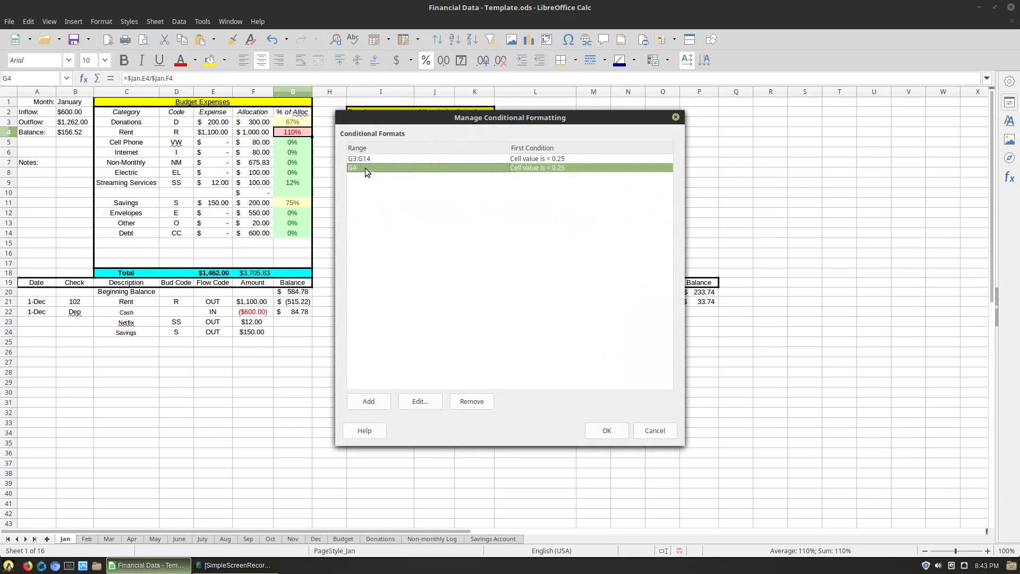
pyautogui.doubleClick(366, 168)
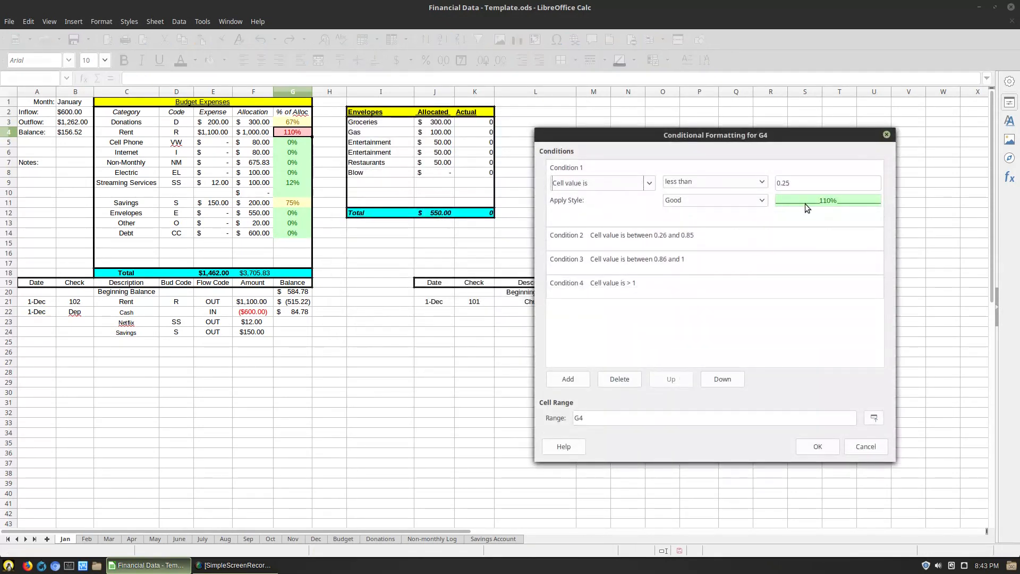
pyautogui.click(694, 288)
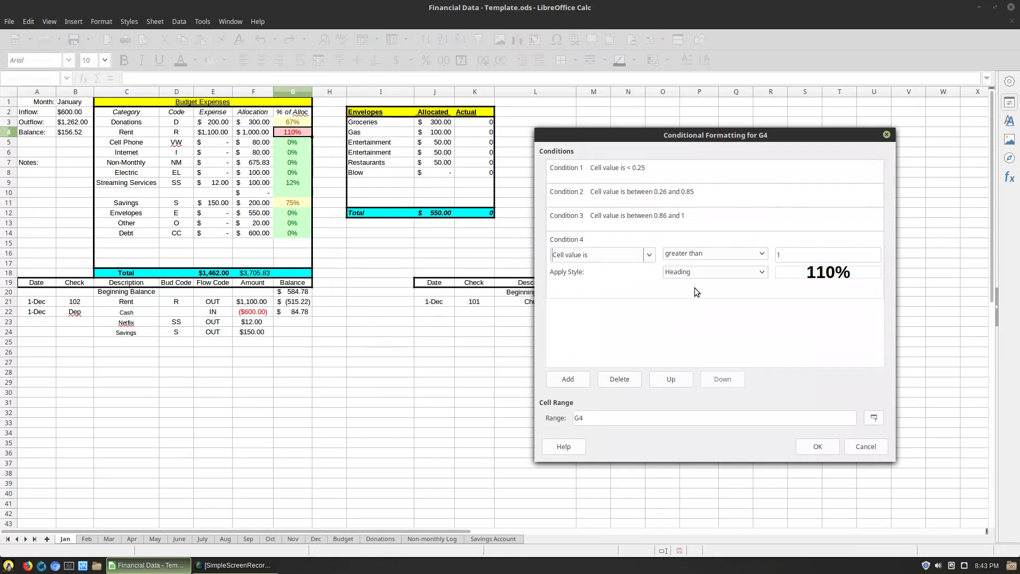
pyautogui.click(747, 273)
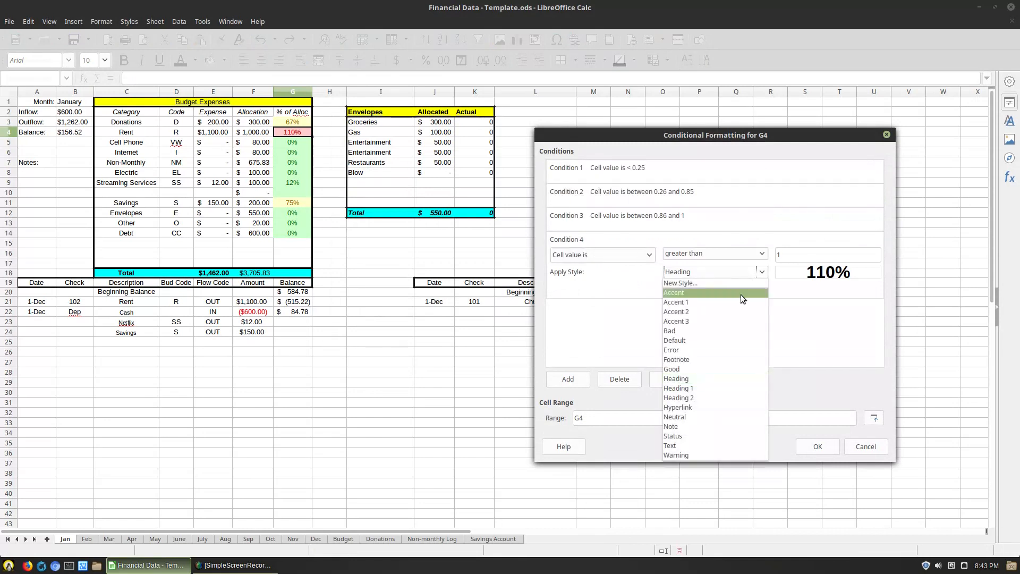
pyautogui.click(707, 425)
pyautogui.press('Down')
pyautogui.press('Down')
pyautogui.press('Down')
pyautogui.press('Down')
pyautogui.press('Up')
pyautogui.press('Up')
pyautogui.press('Up')
pyautogui.press('Up')
pyautogui.press('Up')
pyautogui.press('Up')
pyautogui.press('Up')
pyautogui.press('Up')
pyautogui.press('Up')
pyautogui.press('Up')
pyautogui.press('Up')
pyautogui.press('Up')
pyautogui.press('Up')
pyautogui.press('Up')
pyautogui.press('Up')
pyautogui.press('Up')
pyautogui.press('Up')
pyautogui.press('Up')
pyautogui.press('Down')
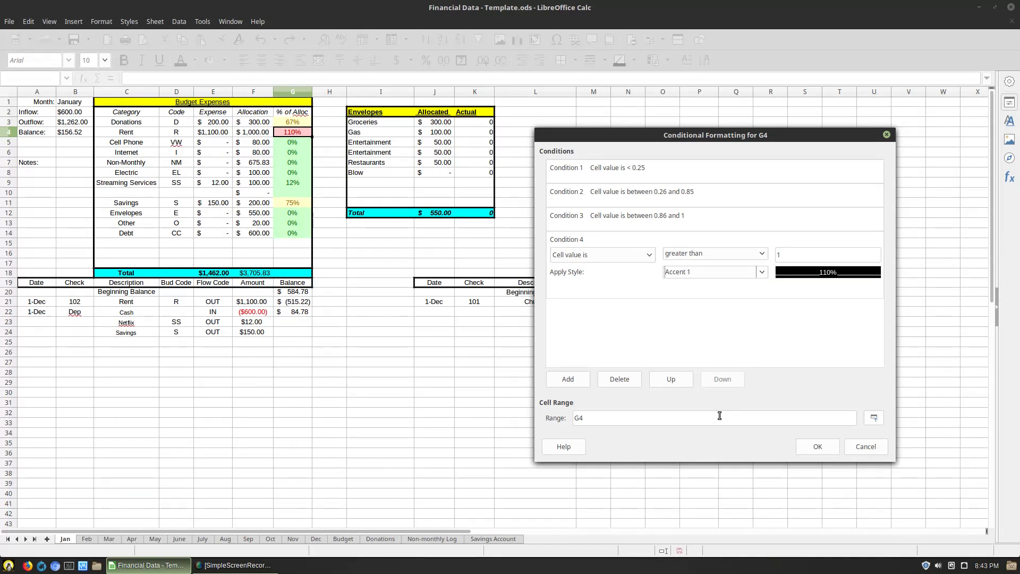
pyautogui.click(815, 448)
pyautogui.click(607, 431)
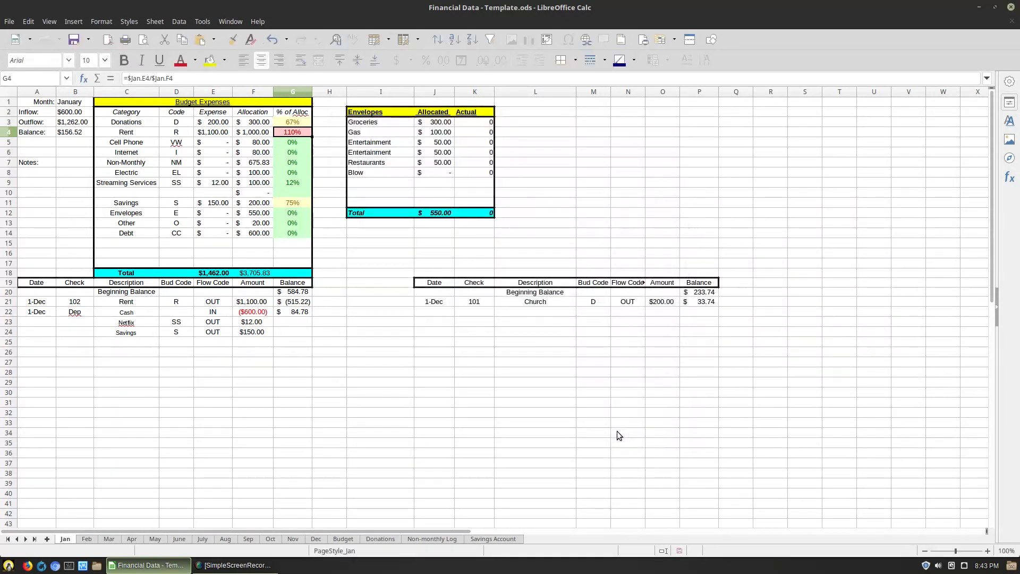
# Reopen the conditional format for G4 to check the style of its fourth condition, and close it unchanged
pyautogui.rightClick(299, 136)
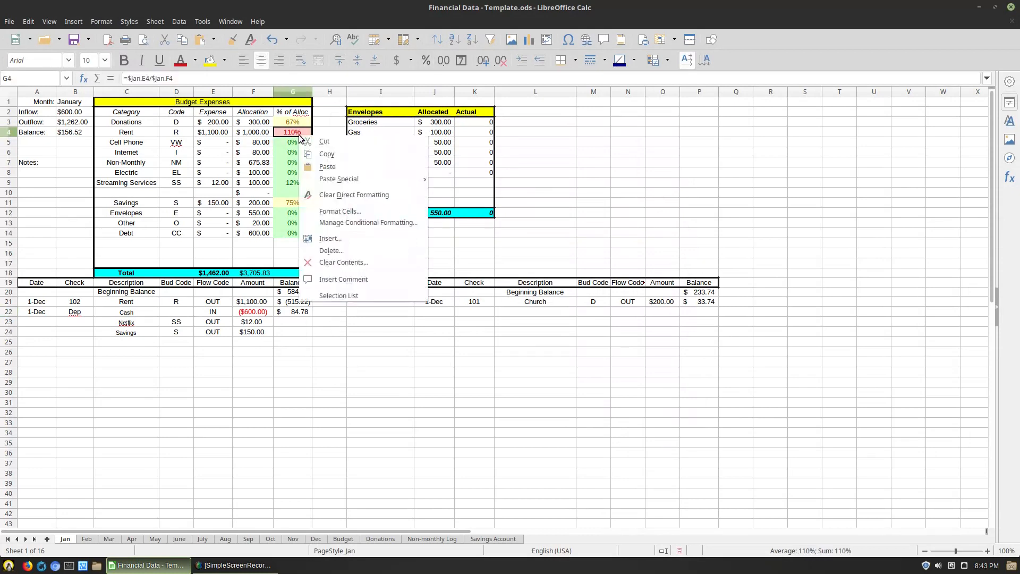
pyautogui.click(371, 222)
pyautogui.click(359, 169)
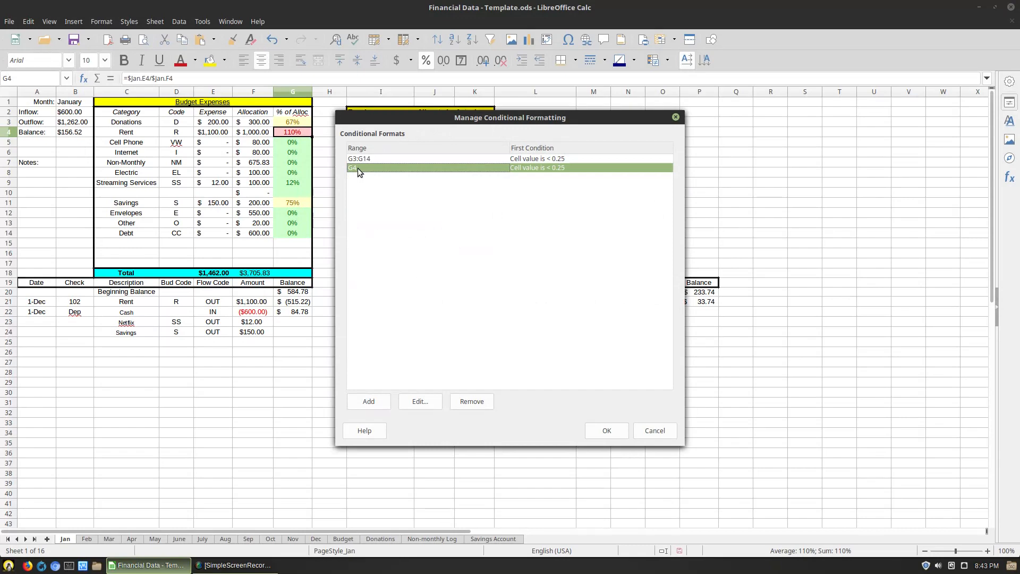
pyautogui.doubleClick(358, 168)
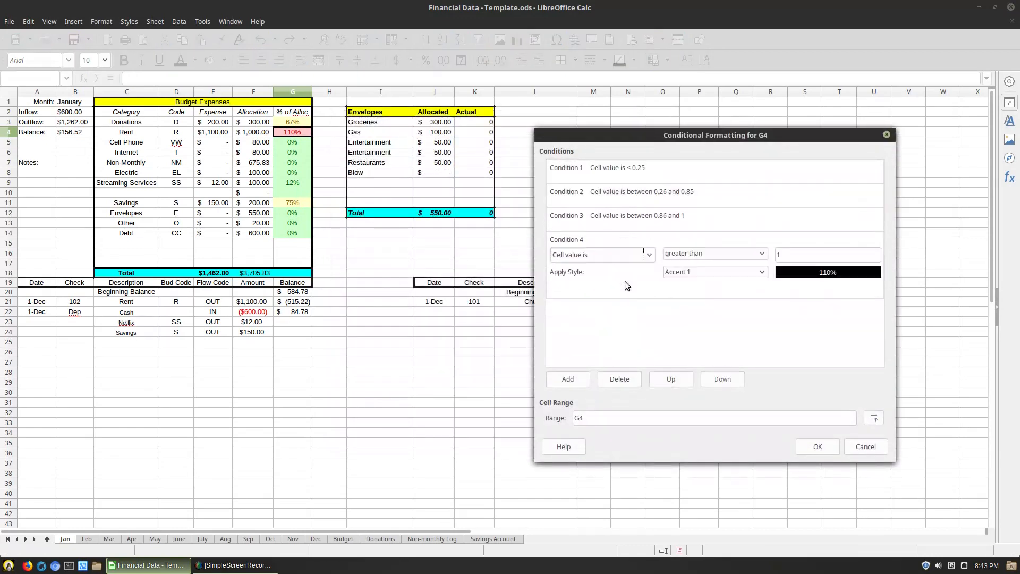
pyautogui.click(825, 447)
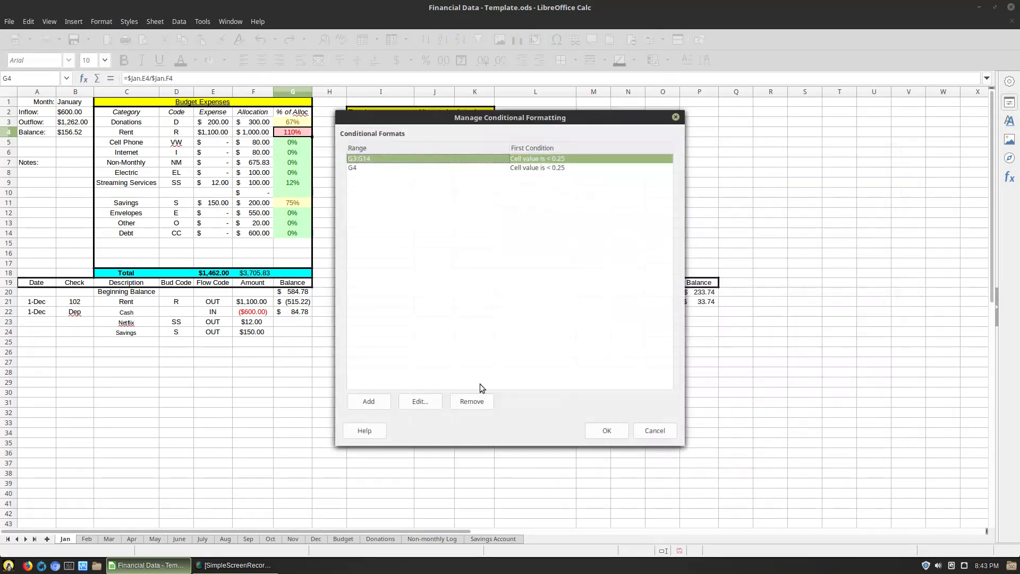
pyautogui.click(622, 431)
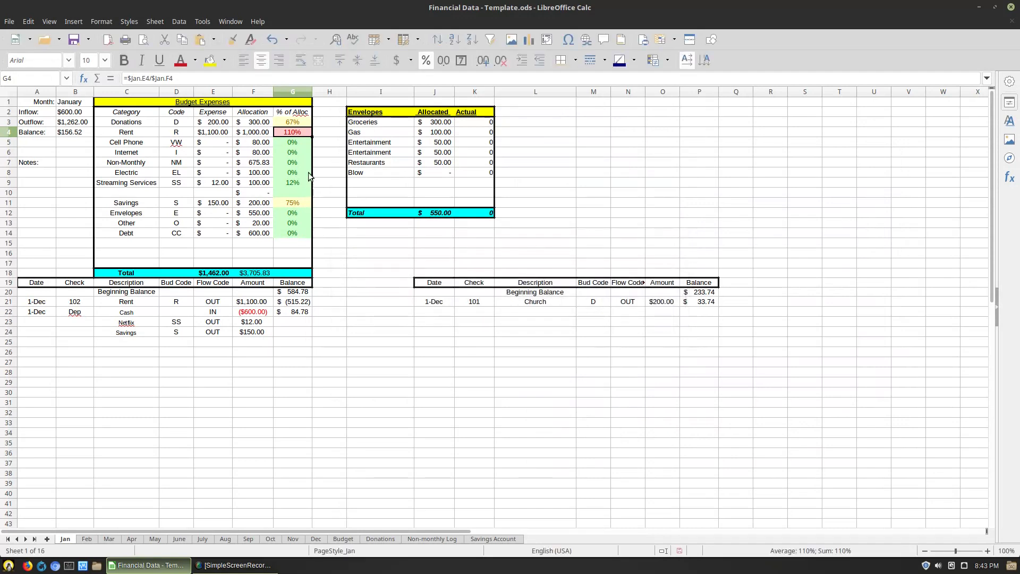
# Set the Savings transaction's amount in F24 to 250
pyautogui.click(260, 304)
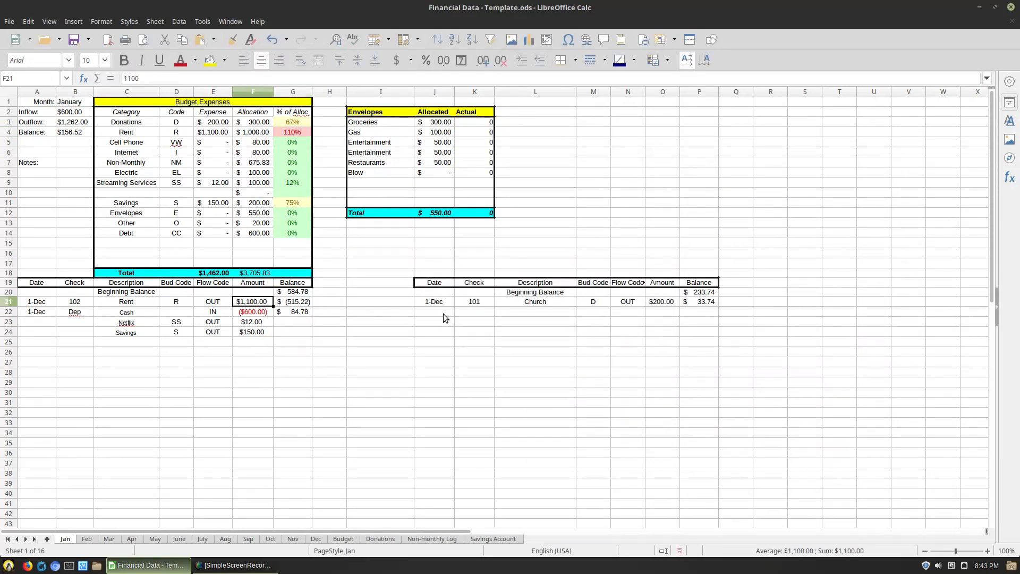
pyautogui.click(294, 152)
pyautogui.click(291, 194)
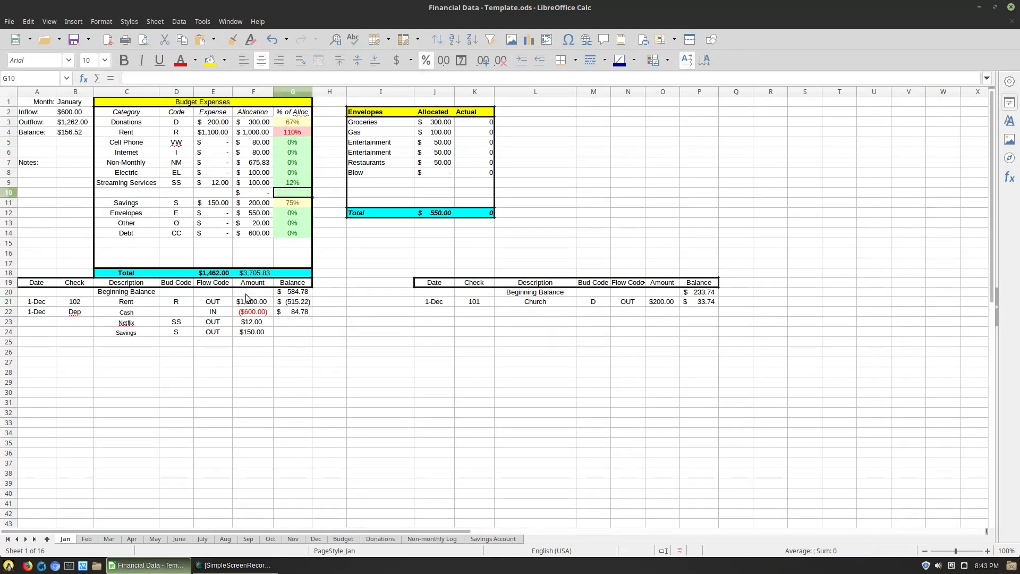
pyautogui.click(271, 332)
pyautogui.write('250')
pyautogui.press('Return')
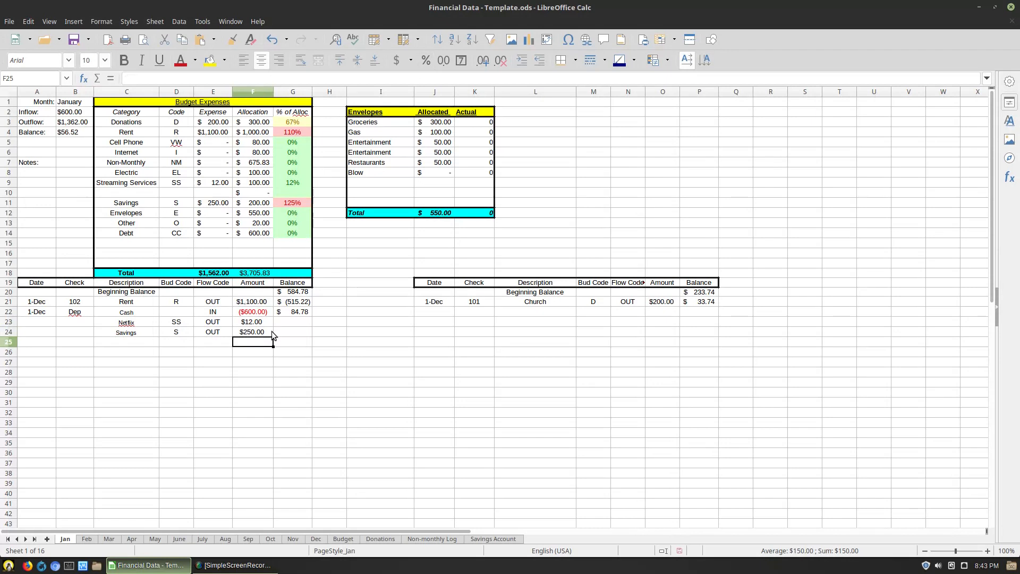
# Remove the conditional format covering G3:G14 while keeping the one that applies to G4 alone
pyautogui.click(295, 136)
pyautogui.rightClick(295, 136)
pyautogui.moveTo(402, 179)
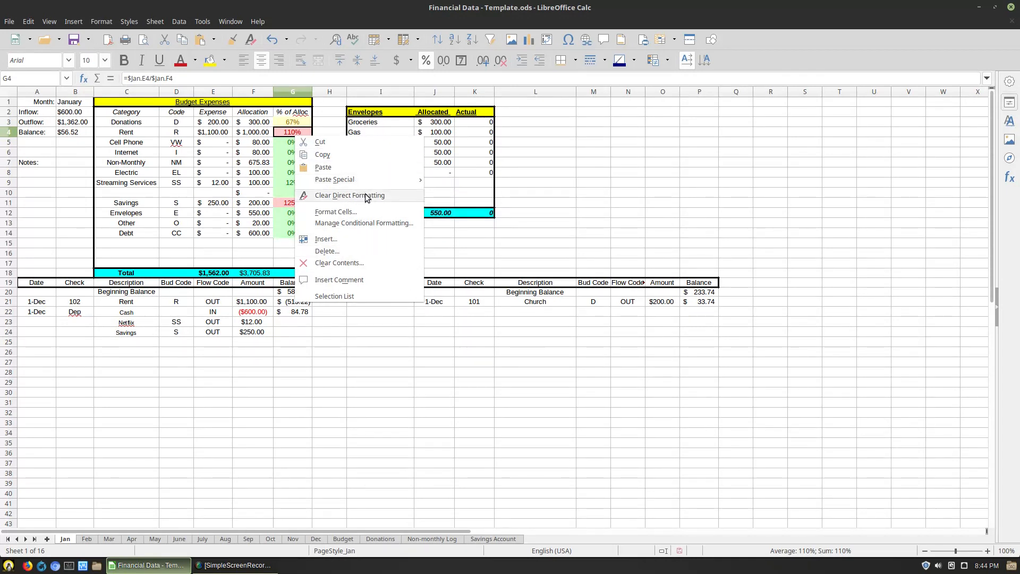
pyautogui.click(366, 223)
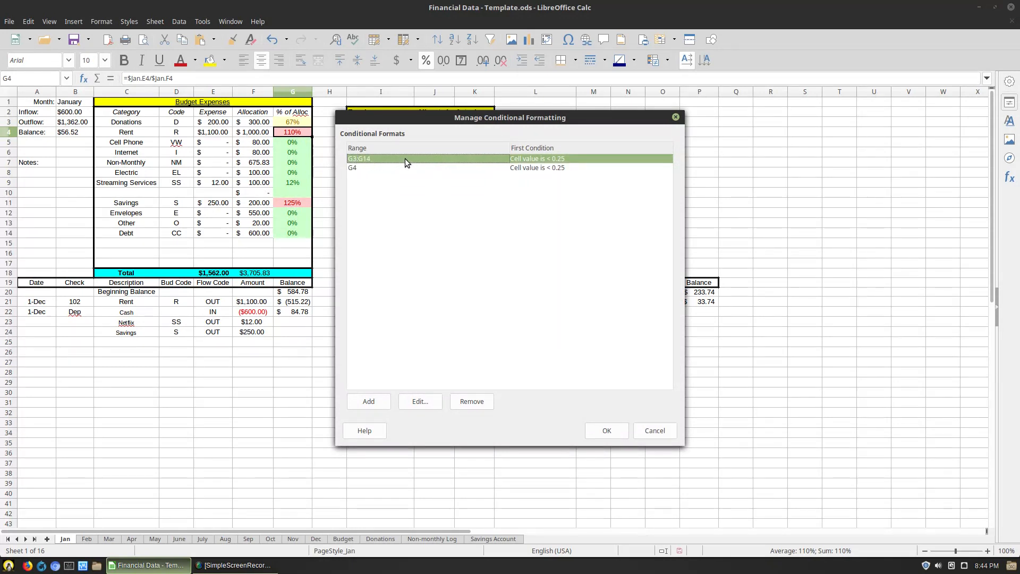
pyautogui.click(462, 402)
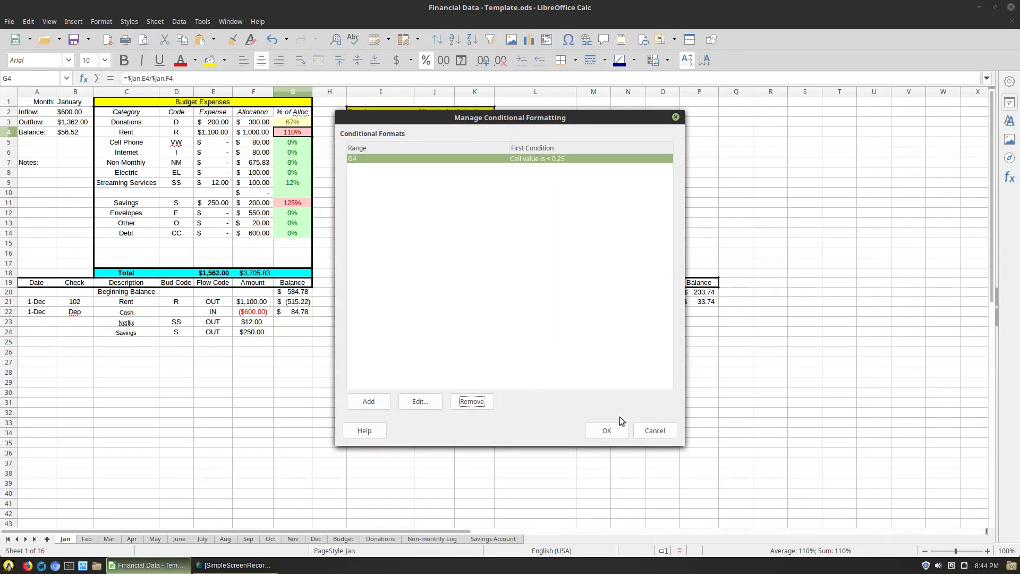
pyautogui.click(608, 431)
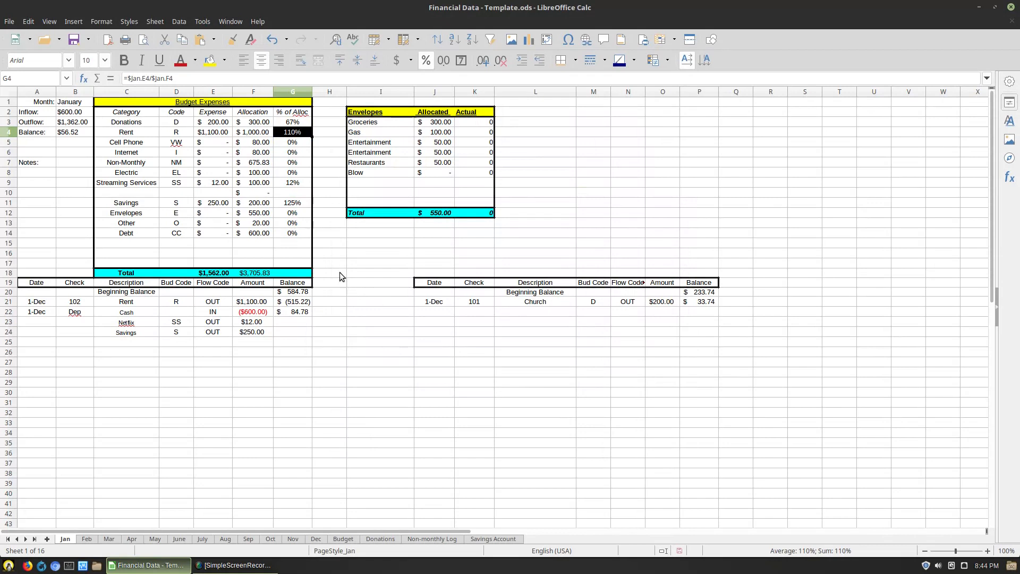
# Copy G4 and paste only its formats over the allocation percentages in G3:G14, with no operation and no cell shift
pyautogui.rightClick(289, 133)
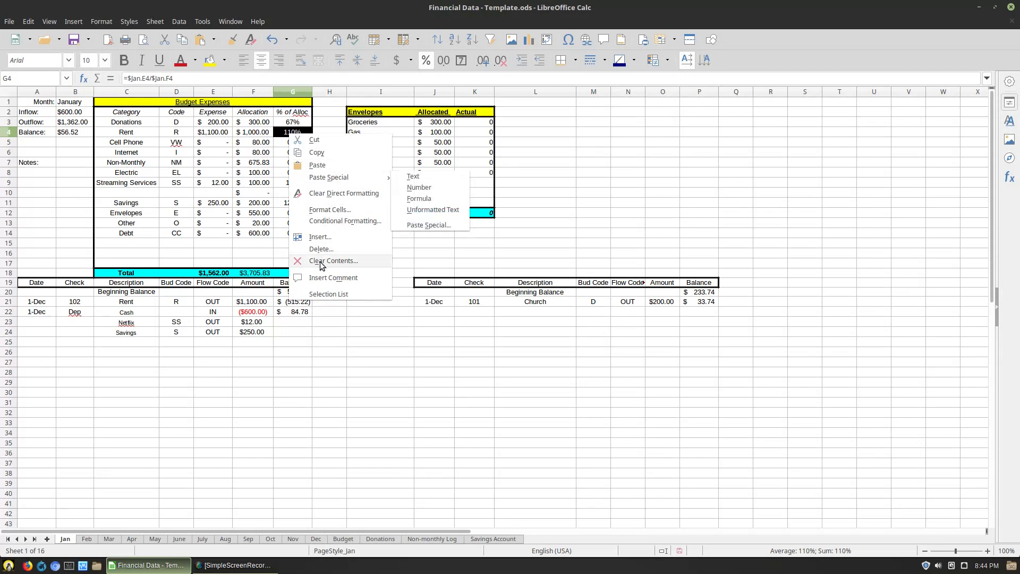
pyautogui.click(330, 154)
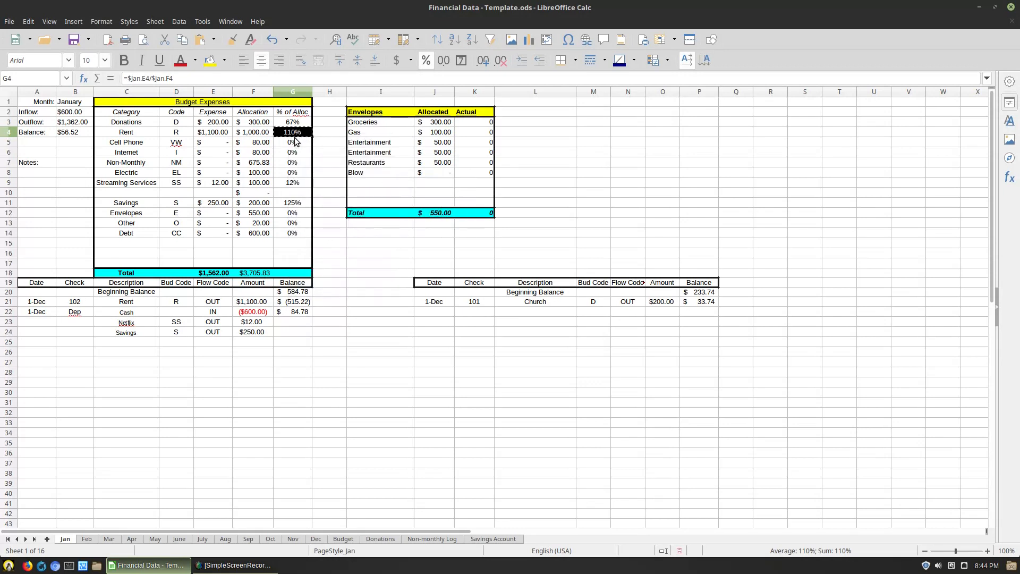
pyautogui.moveTo(295, 124); pyautogui.dragTo(293, 234)
pyautogui.rightClick(293, 233)
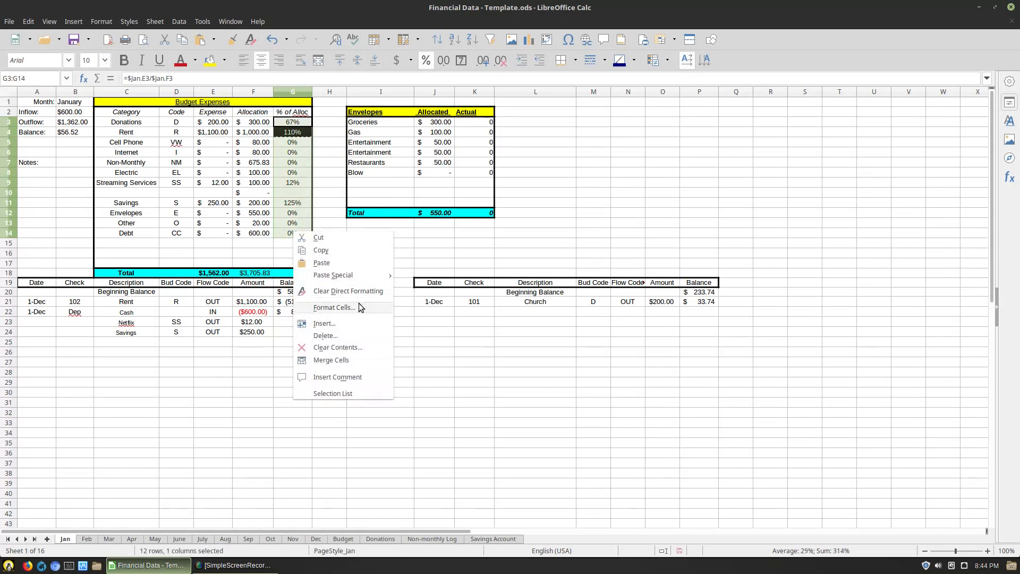
pyautogui.moveTo(362, 275)
pyautogui.click(421, 323)
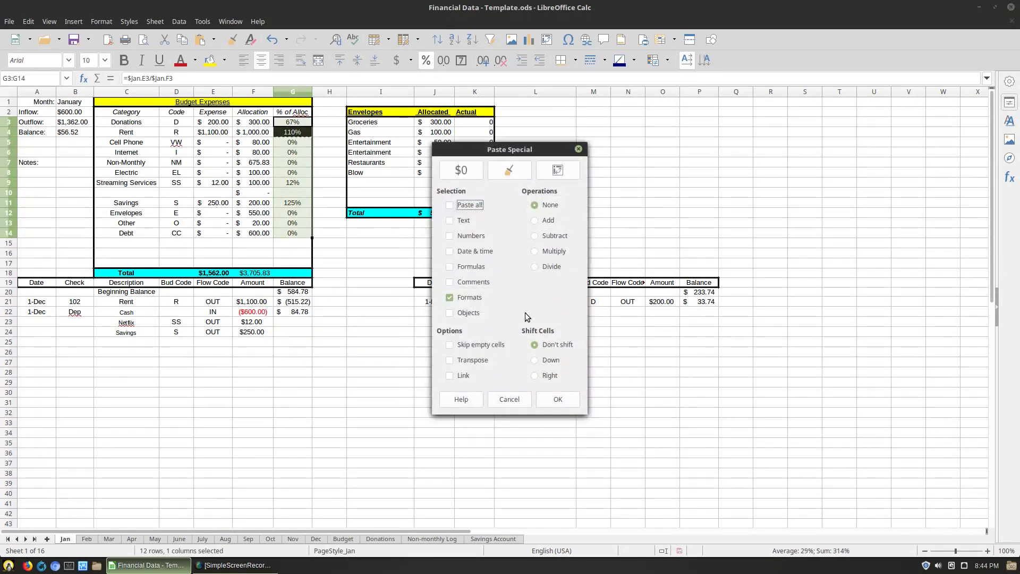
pyautogui.click(557, 404)
pyautogui.click(457, 383)
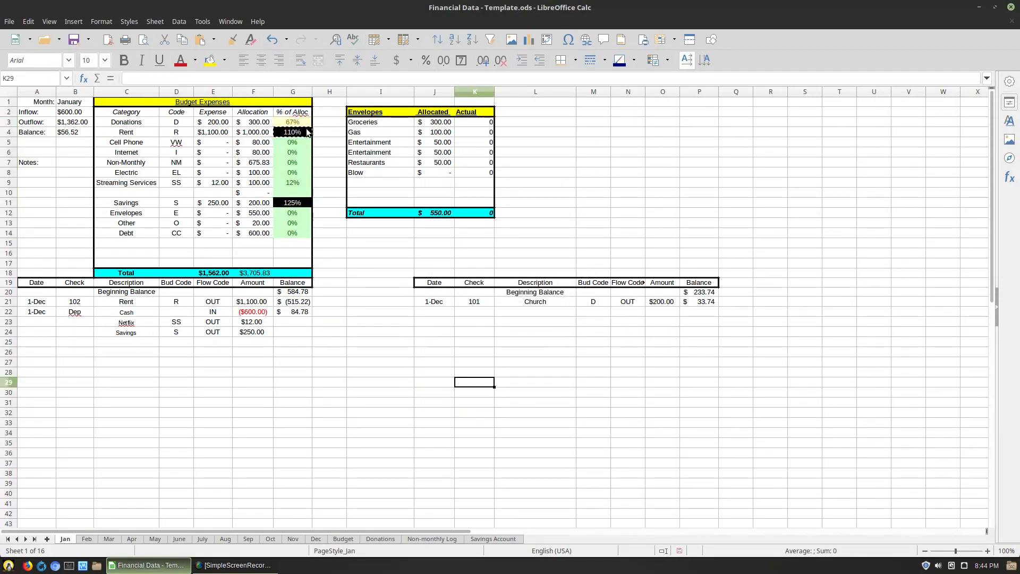
# Set the Rent transaction's amount in F21 to 1000
pyautogui.click(259, 301)
pyautogui.write('1,000')
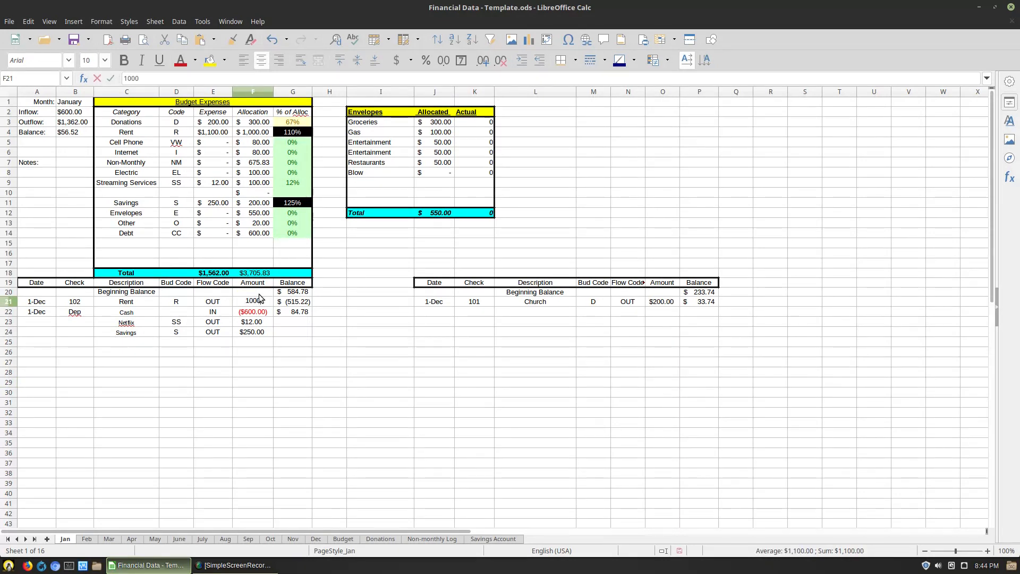
pyautogui.press('Return')
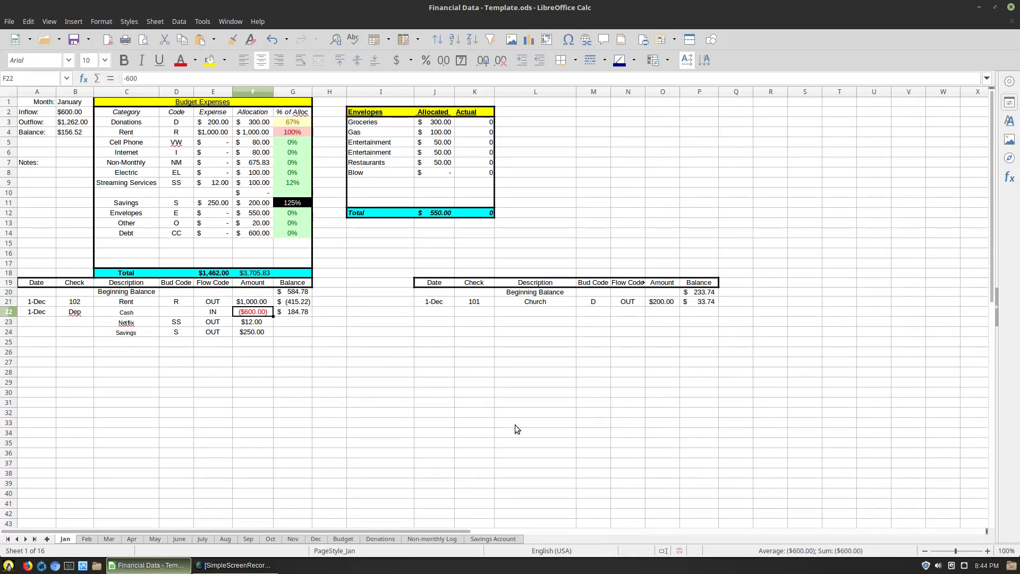